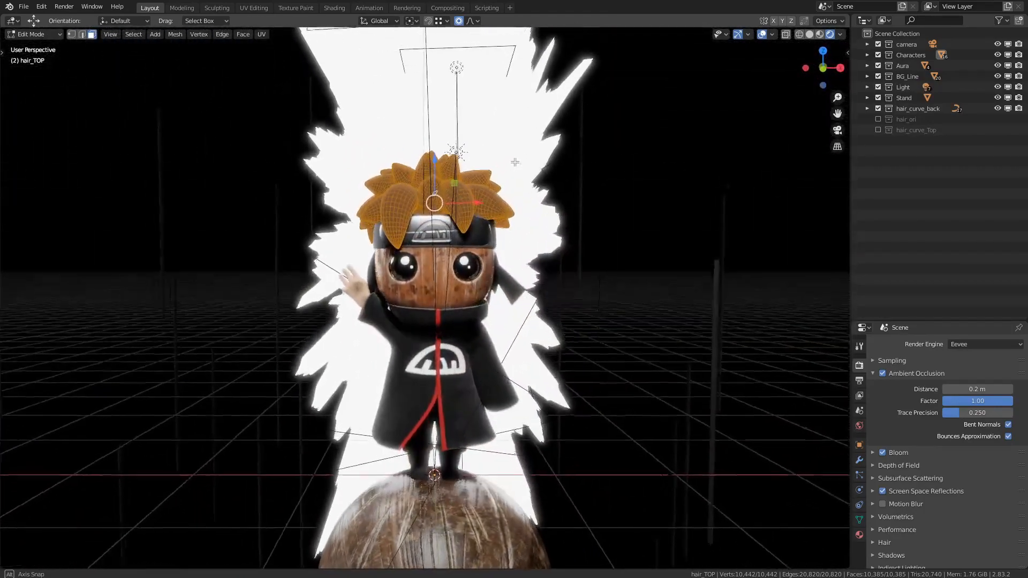
Step: Leave Edit Mode on the hair, switch to the web browser and review the ArtExploded Patreon membership levels
{"action": "key", "text": "Tab"}
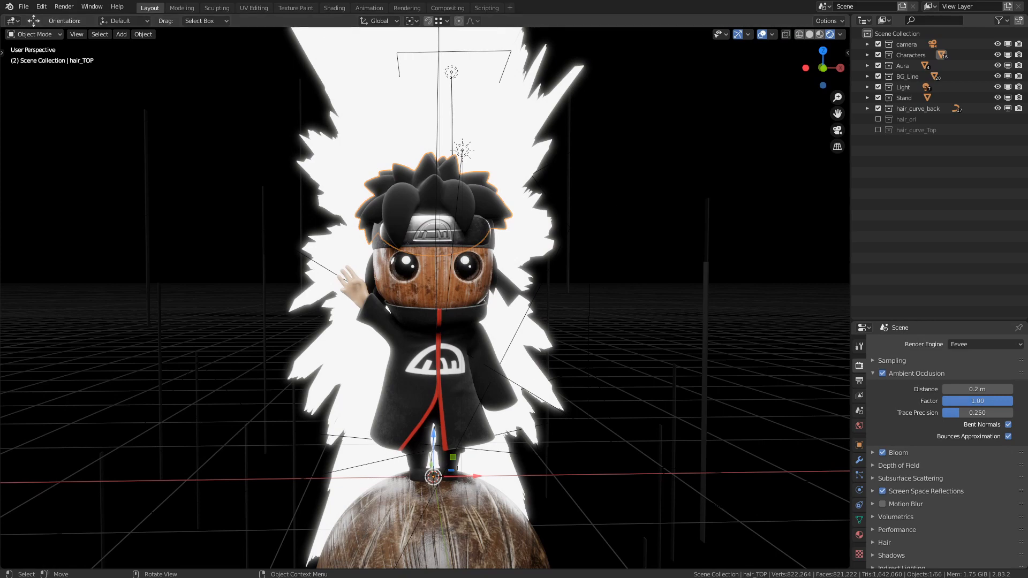
{"action": "key", "text": "alt+Tab"}
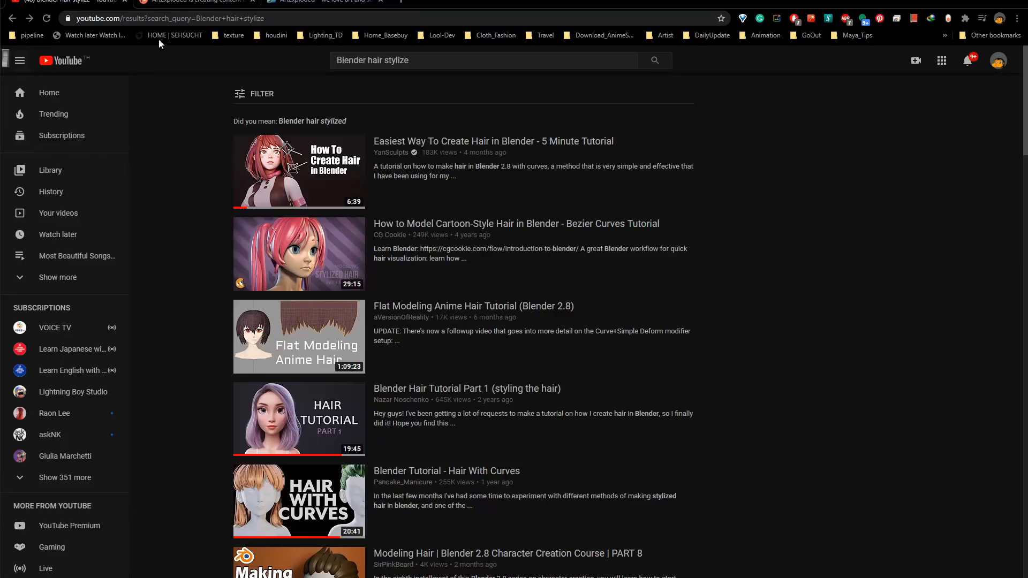
{"action": "left_click", "coordinate": [172, 6]}
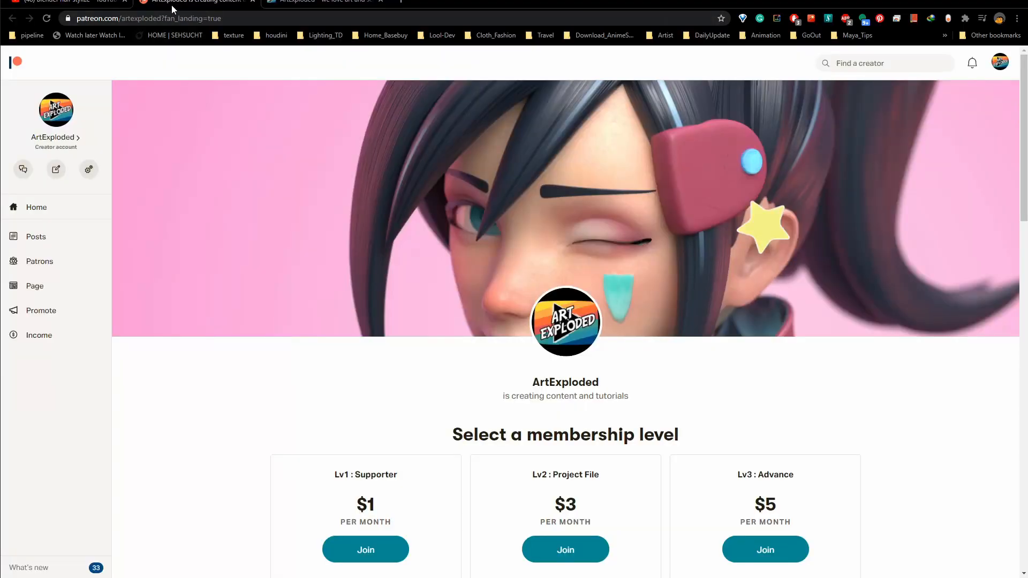
{"action": "scroll", "coordinate": [294, 279], "scroll_direction": "down", "scroll_amount": 4}
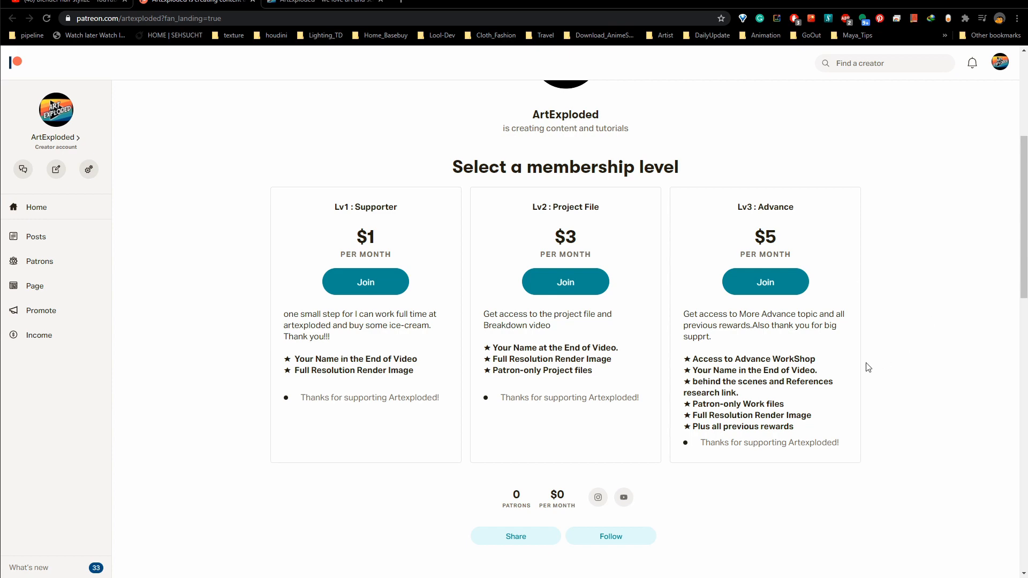
{"action": "left_click_drag", "start_coordinate": [734, 358], "coordinate": [817, 358]}
{"action": "left_click", "coordinate": [65, 3]}
Step: Enable the hair_ori collection and display the Blender viewport in solid shading
{"action": "mouse_move", "coordinate": [331, 278]}
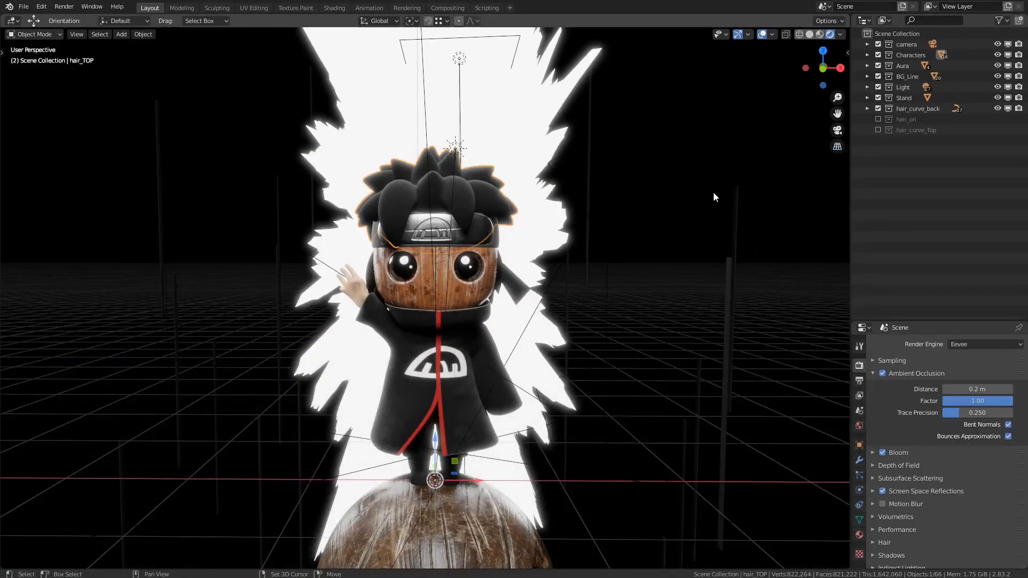
{"action": "middle_click_drag", "start_coordinate": [713, 193], "coordinate": [699, 181]}
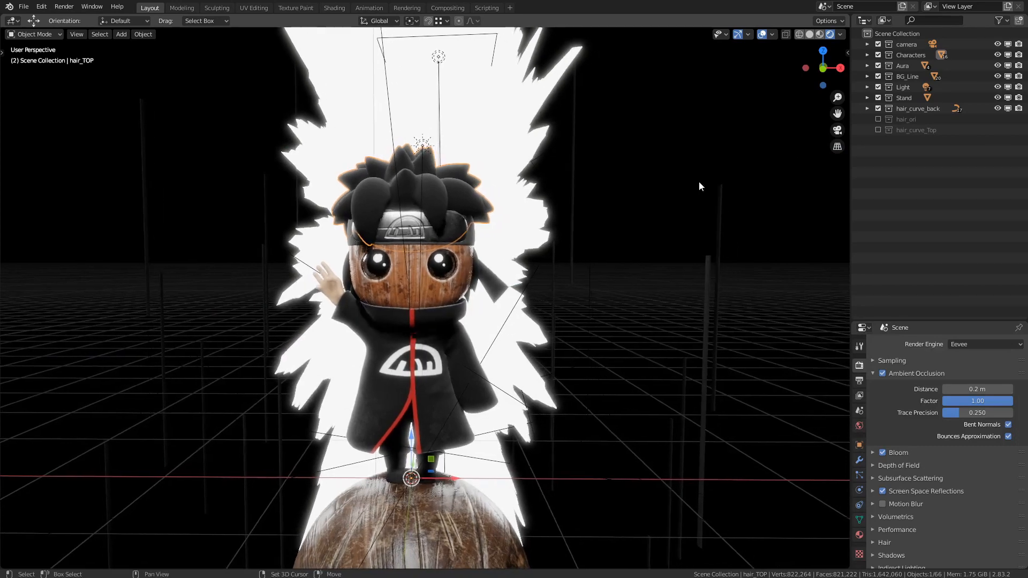
{"action": "left_click", "coordinate": [877, 120]}
{"action": "middle_click_drag", "start_coordinate": [774, 175], "coordinate": [618, 163]}
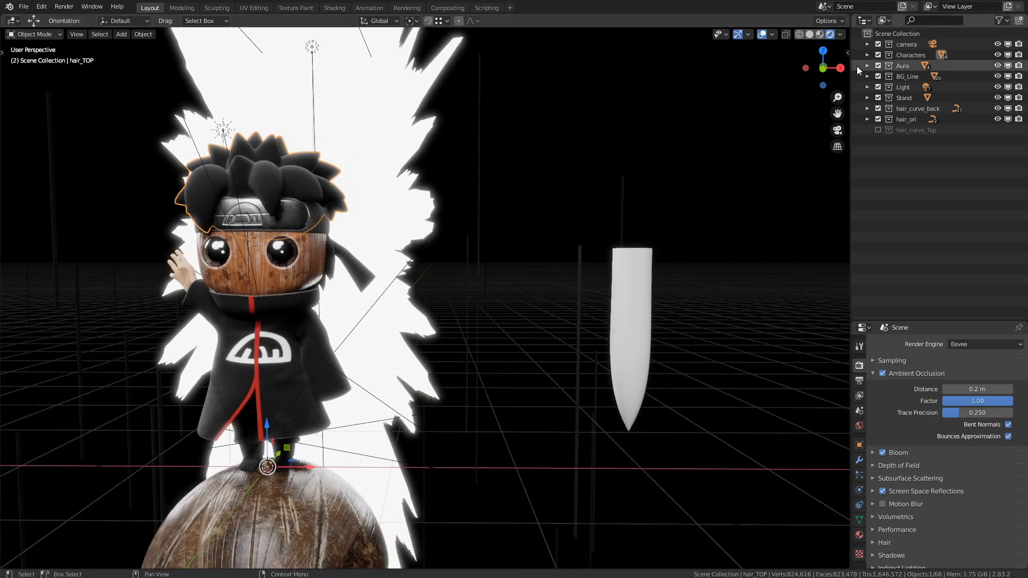
{"action": "left_click", "coordinate": [809, 34]}
{"action": "middle_click_drag", "start_coordinate": [695, 179], "coordinate": [614, 241]}
Step: Inspect the sample hair strand beside the character and the profile circle above it by selecting each in turn
{"action": "left_click", "coordinate": [603, 287]}
{"action": "middle_click_drag", "start_coordinate": [604, 287], "coordinate": [660, 260]}
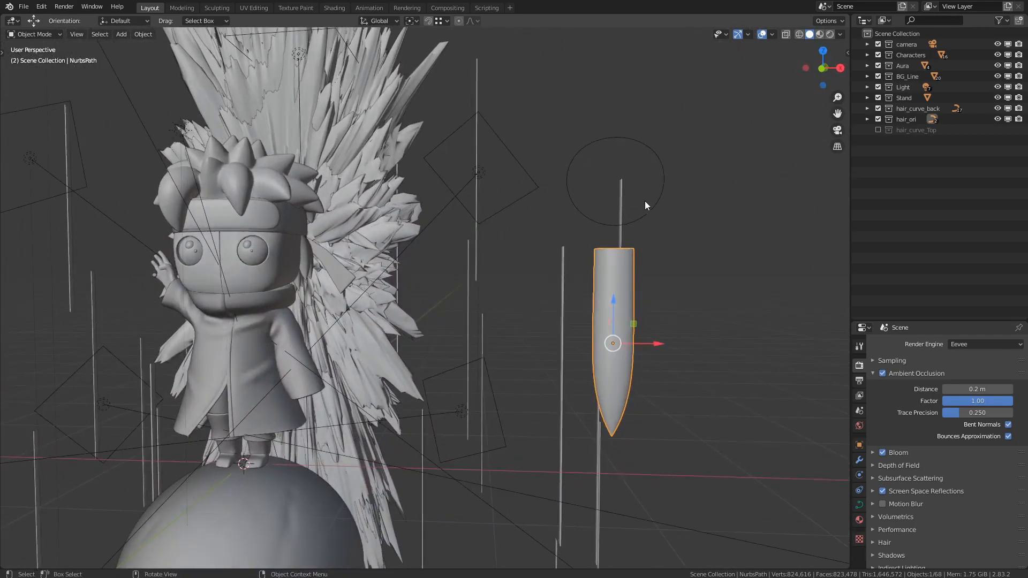
{"action": "left_click", "coordinate": [664, 211]}
{"action": "middle_click_drag", "start_coordinate": [671, 217], "coordinate": [647, 211]}
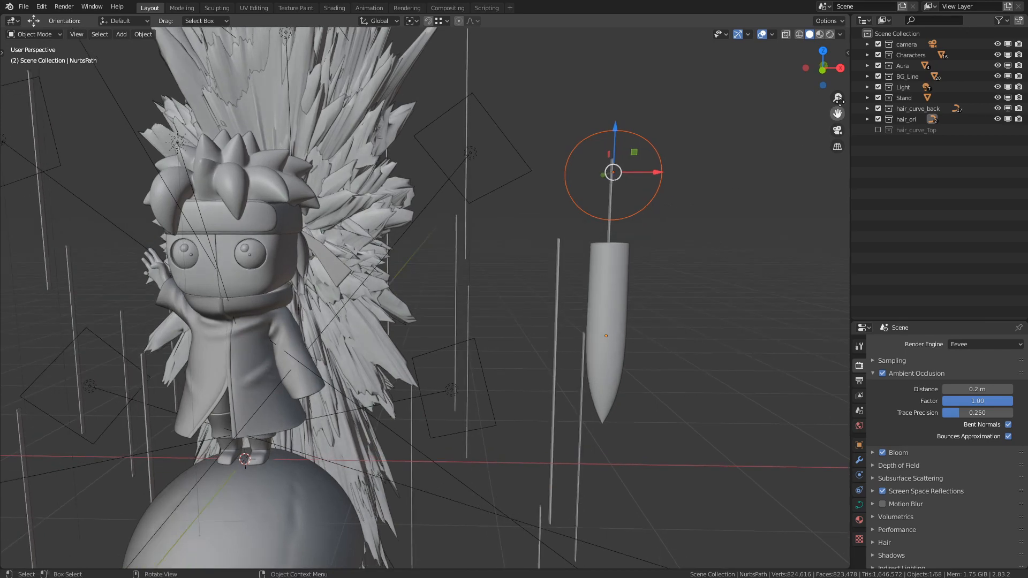
Step: Hide the hair_TOP mesh in the Characters collection and enable the hair_curve_Top collection
{"action": "left_click", "coordinate": [256, 172]}
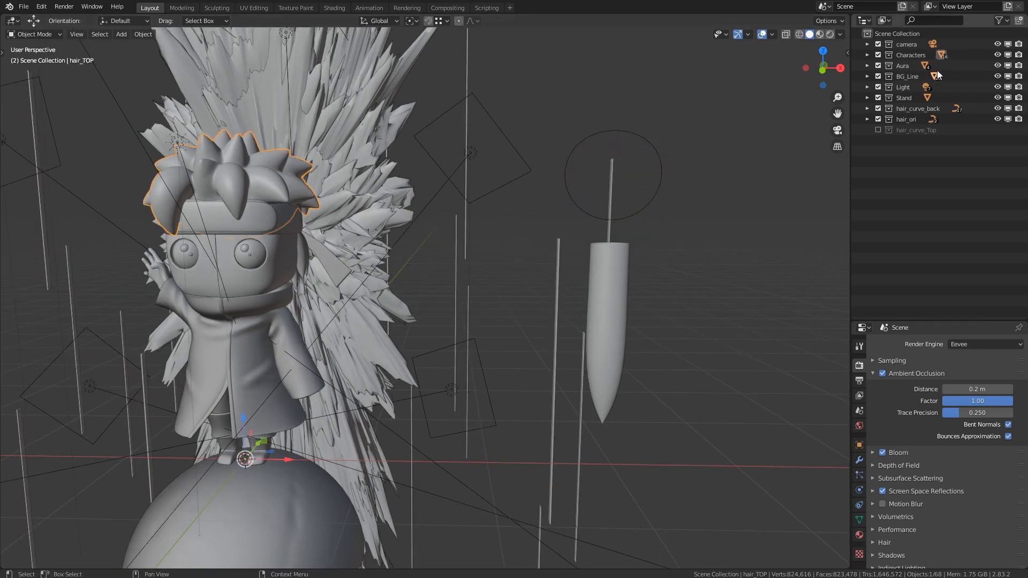
{"action": "left_click", "coordinate": [867, 55]}
{"action": "left_click", "coordinate": [997, 162]}
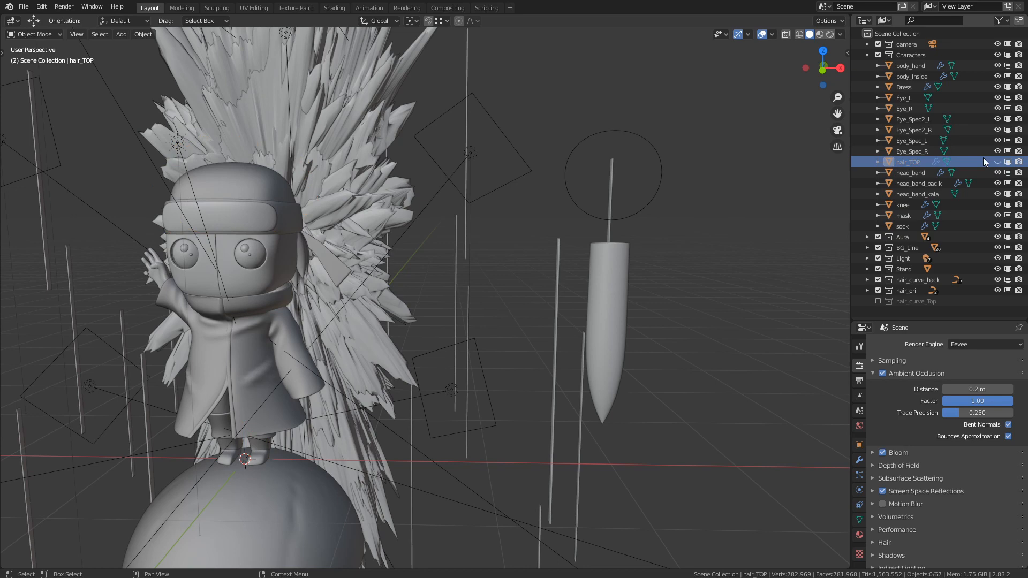
{"action": "left_click", "coordinate": [866, 55]}
{"action": "left_click", "coordinate": [878, 130]}
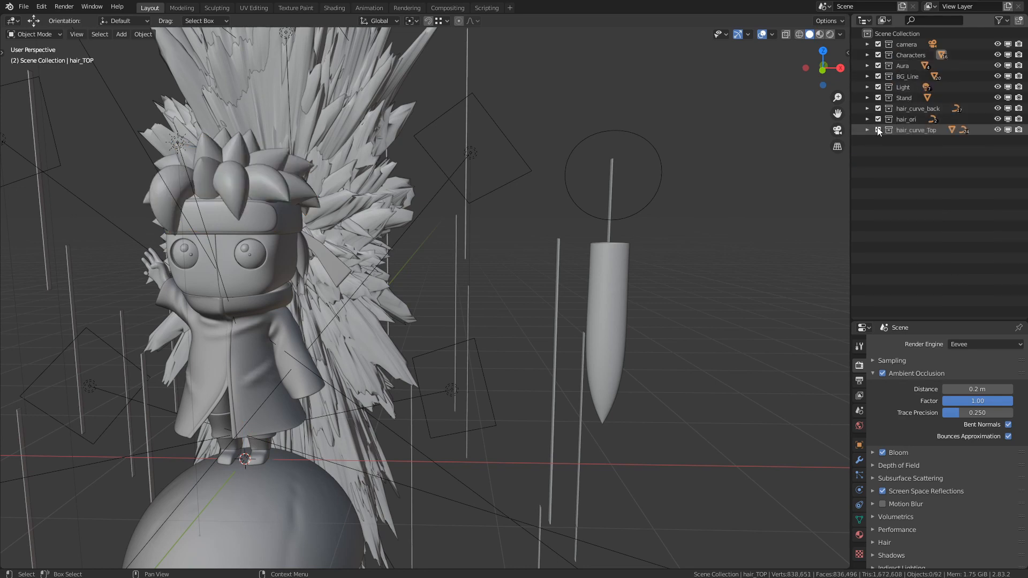
Step: Inspect the individual curve strands at the front of the character's hair by selecting them one after another
{"action": "middle_click_drag", "start_coordinate": [413, 130], "coordinate": [418, 163]}
{"action": "left_click", "coordinate": [249, 198]}
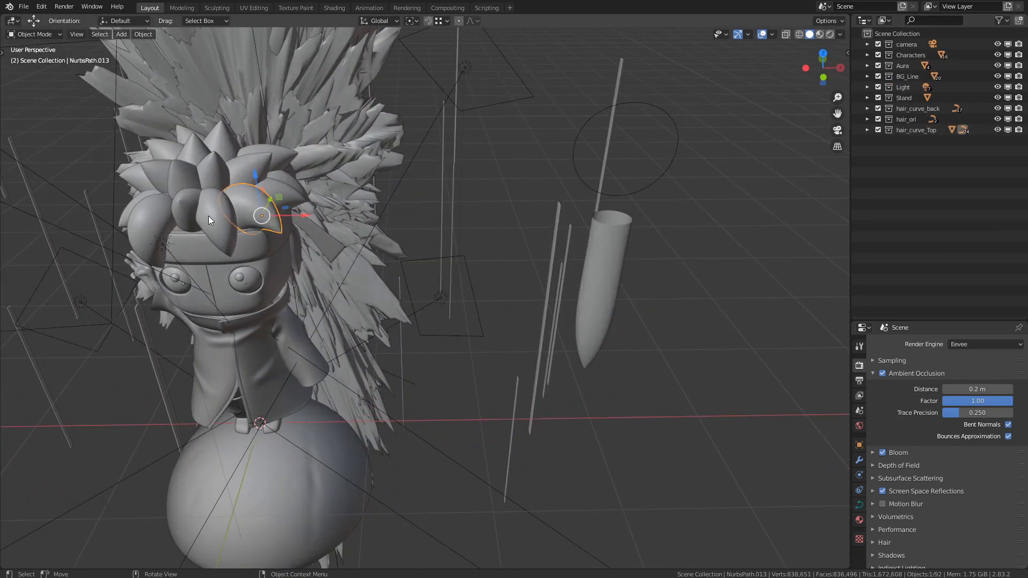
{"action": "left_click", "coordinate": [208, 216]}
{"action": "left_click", "coordinate": [187, 209]}
{"action": "left_click", "coordinate": [150, 212]}
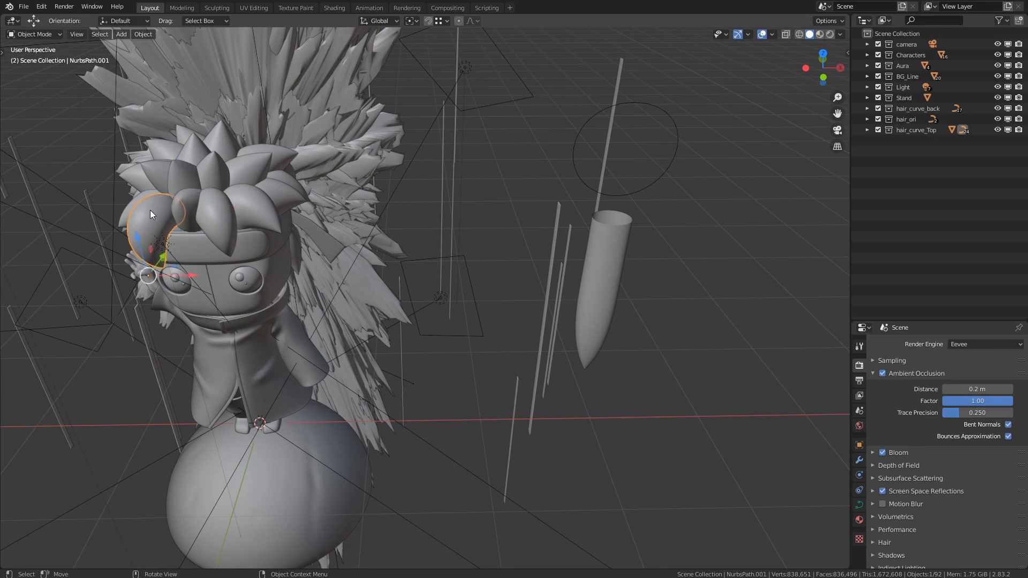
Step: Try reshaping the strand's cross-section by moving the profile circle's right and bottom control points, then undo the moves
{"action": "left_click", "coordinate": [660, 183]}
{"action": "middle_click_drag", "start_coordinate": [663, 211], "coordinate": [656, 199]}
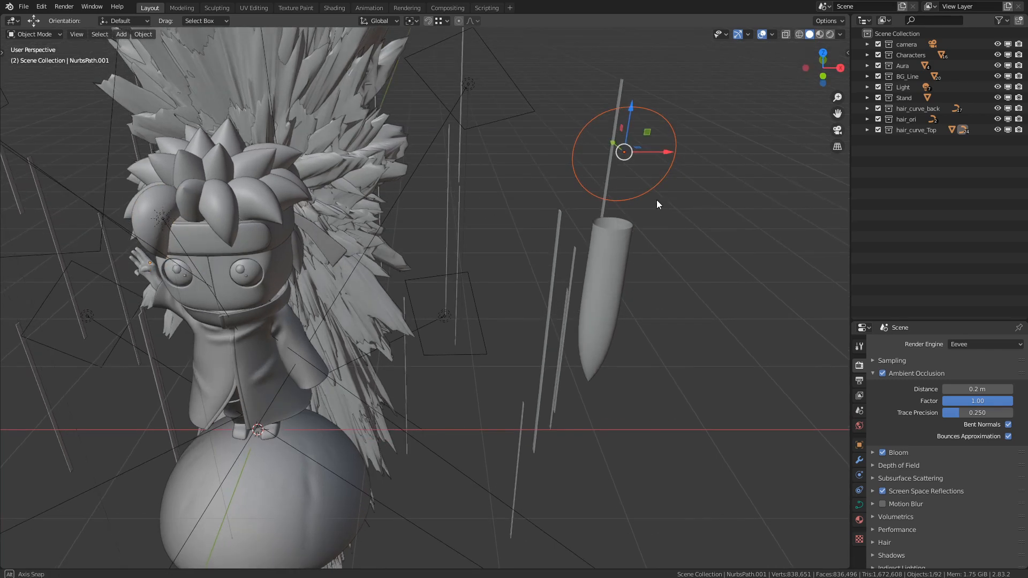
{"action": "key", "text": "Tab"}
{"action": "left_click", "coordinate": [672, 155]}
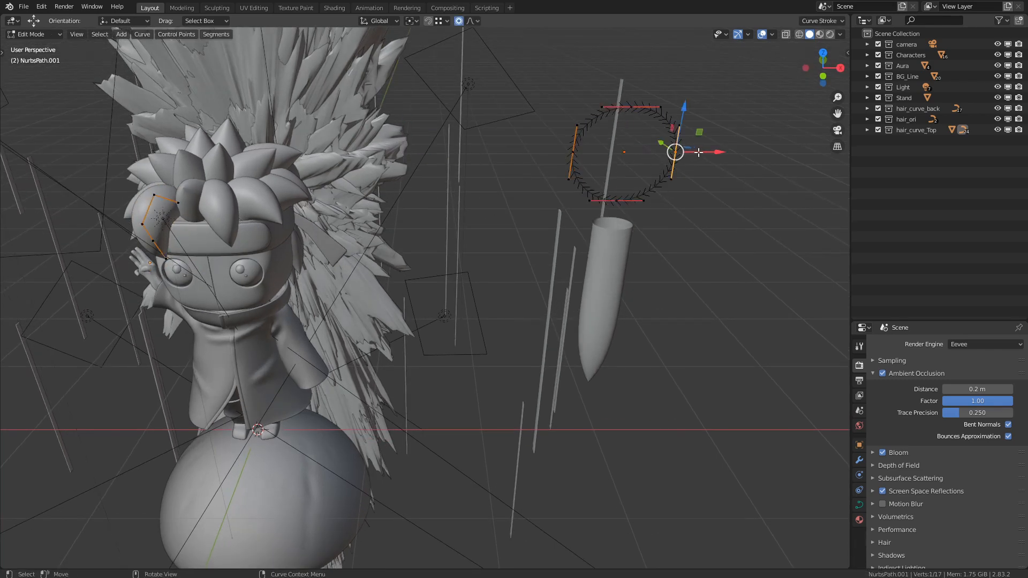
{"action": "left_click_drag", "start_coordinate": [699, 153], "coordinate": [656, 153]}
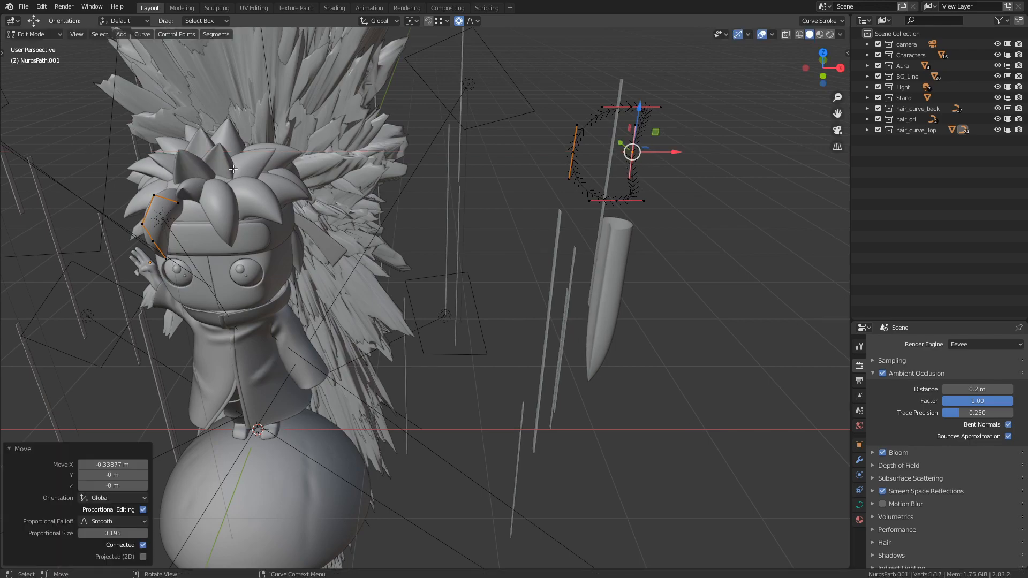
{"action": "middle_click_drag", "start_coordinate": [232, 169], "coordinate": [623, 192]}
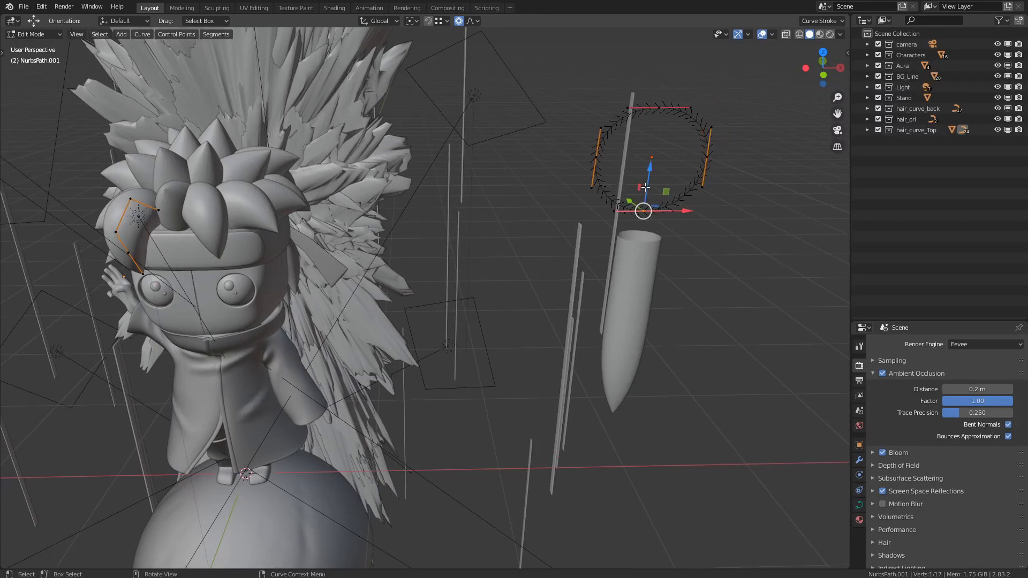
{"action": "left_click_drag", "start_coordinate": [646, 187], "coordinate": [649, 167]}
{"action": "middle_click_drag", "start_coordinate": [541, 181], "coordinate": [517, 186]}
{"action": "key", "text": "ctrl+z"}
Step: Move the profile circle's left control point inward about 0.22 m along X to flatten that side of the strands
{"action": "left_click_drag", "start_coordinate": [593, 147], "coordinate": [649, 161]}
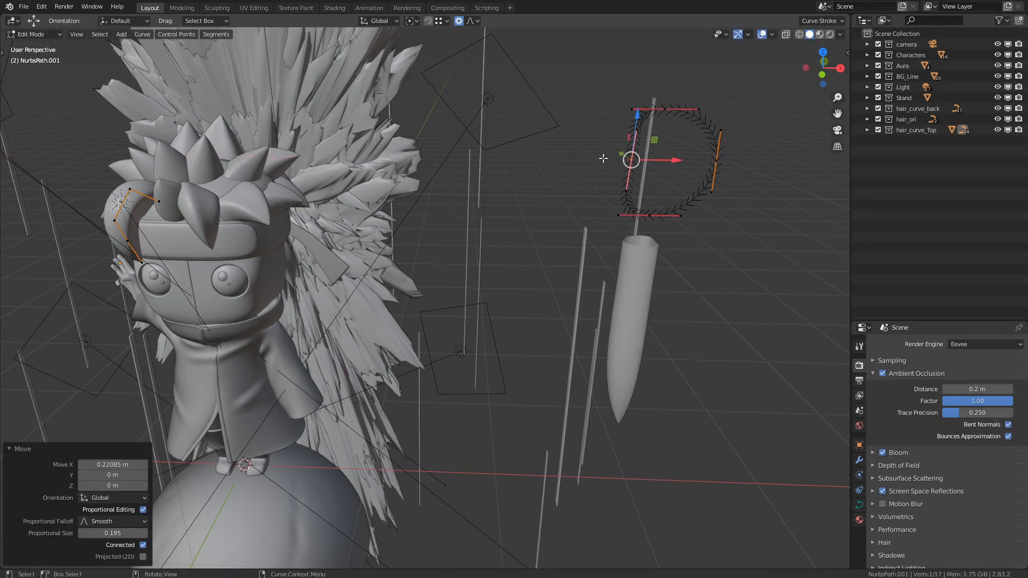
{"action": "middle_click_drag", "start_coordinate": [427, 156], "coordinate": [449, 149]}
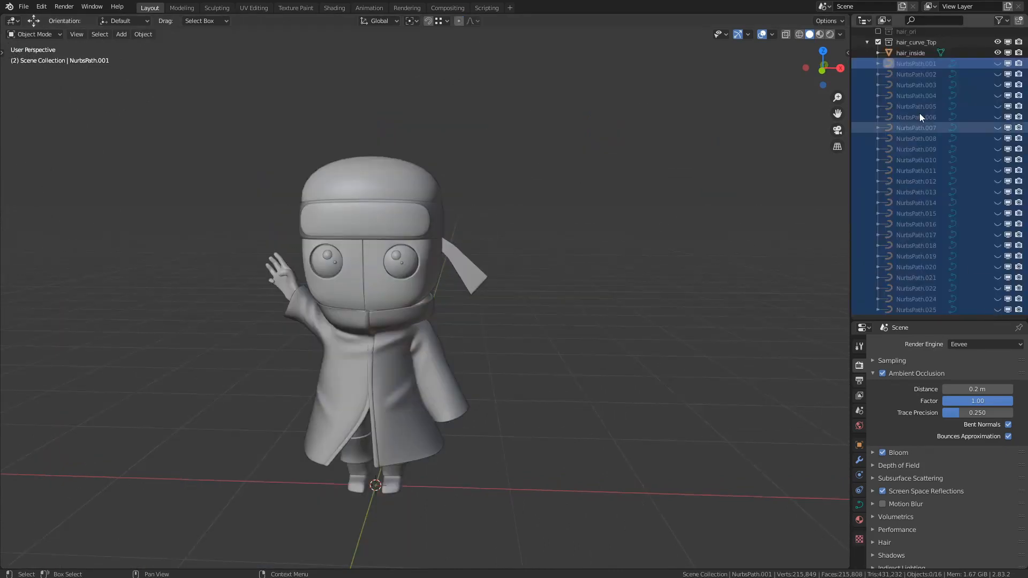
Step: Inspect the hair_inside base mesh on the head by selecting it and toggling its visibility off and on
{"action": "left_click", "coordinate": [903, 52]}
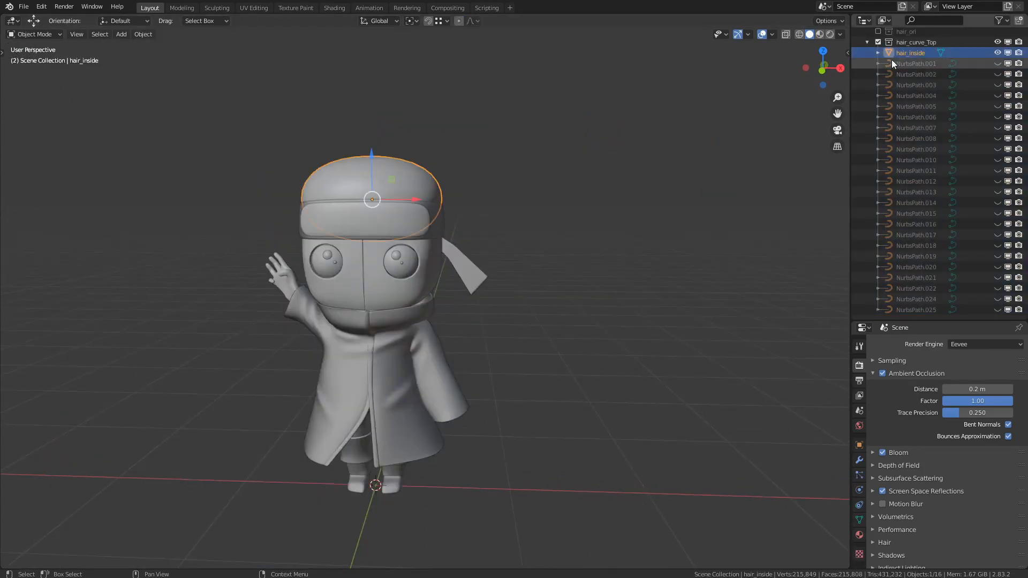
{"action": "mouse_move", "coordinate": [705, 95]}
{"action": "middle_mouse_down"}
{"action": "mouse_move", "coordinate": [666, 118]}
{"action": "mouse_move", "coordinate": [789, 101]}
{"action": "mouse_move", "coordinate": [691, 102]}
{"action": "middle_mouse_up"}
{"action": "left_click", "coordinate": [997, 52]}
{"action": "left_click", "coordinate": [998, 52]}
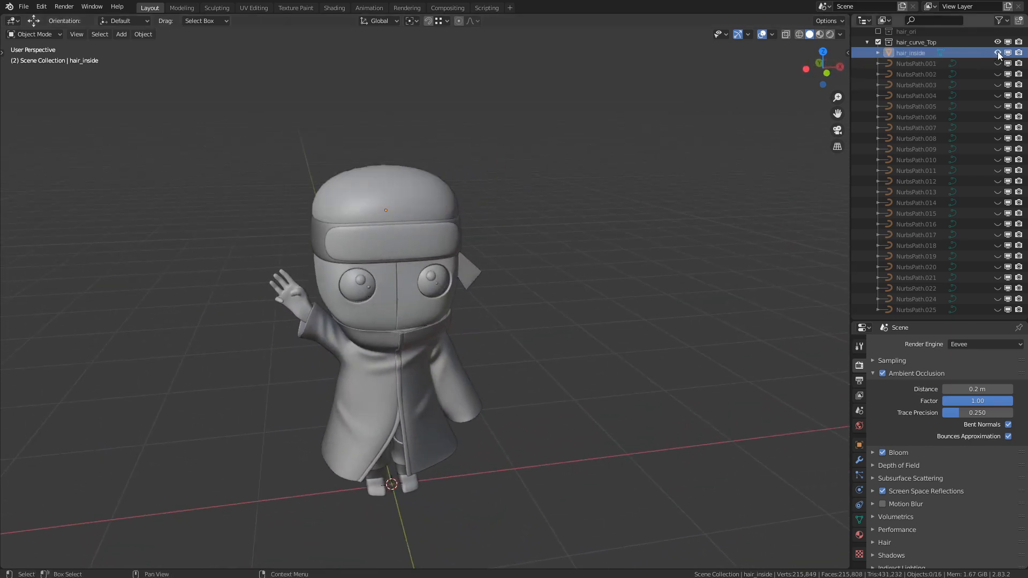
{"action": "middle_click_drag", "start_coordinate": [584, 126], "coordinate": [604, 133]}
{"action": "left_click", "coordinate": [443, 162]}
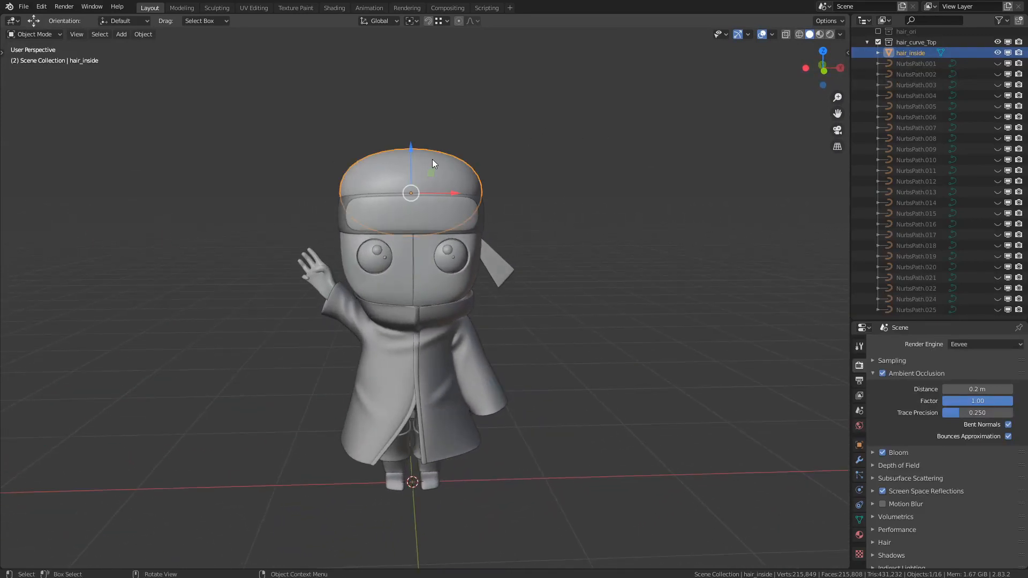
{"action": "left_click", "coordinate": [583, 154]}
Step: Add a Path curve and place it beside the character, about 2.87 m along X and 1.13 m up in Z
{"action": "middle_click_drag", "start_coordinate": [606, 267], "coordinate": [560, 242], "text": "shift"}
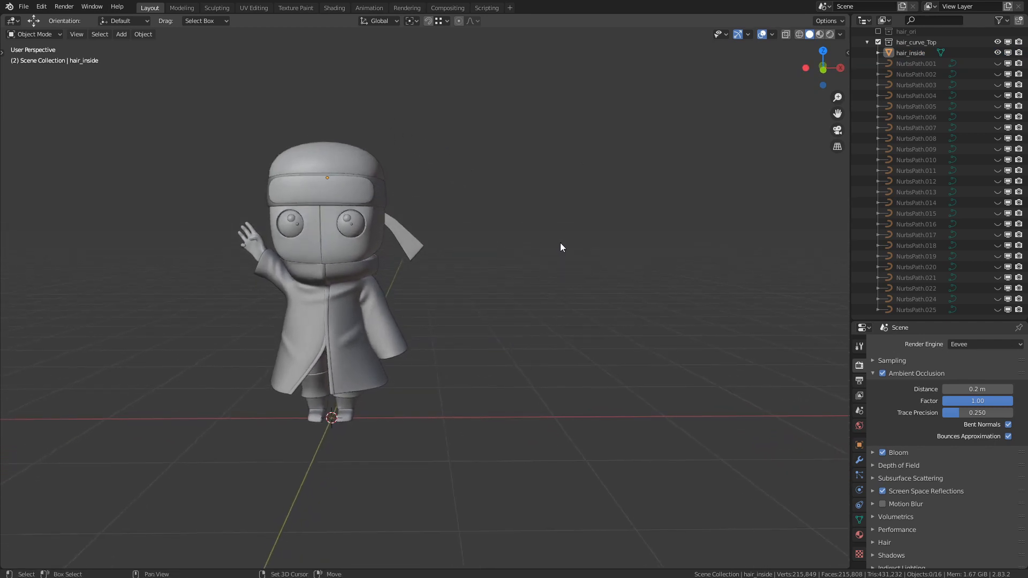
{"action": "key", "text": "shift+a"}
{"action": "mouse_move", "coordinate": [560, 253]}
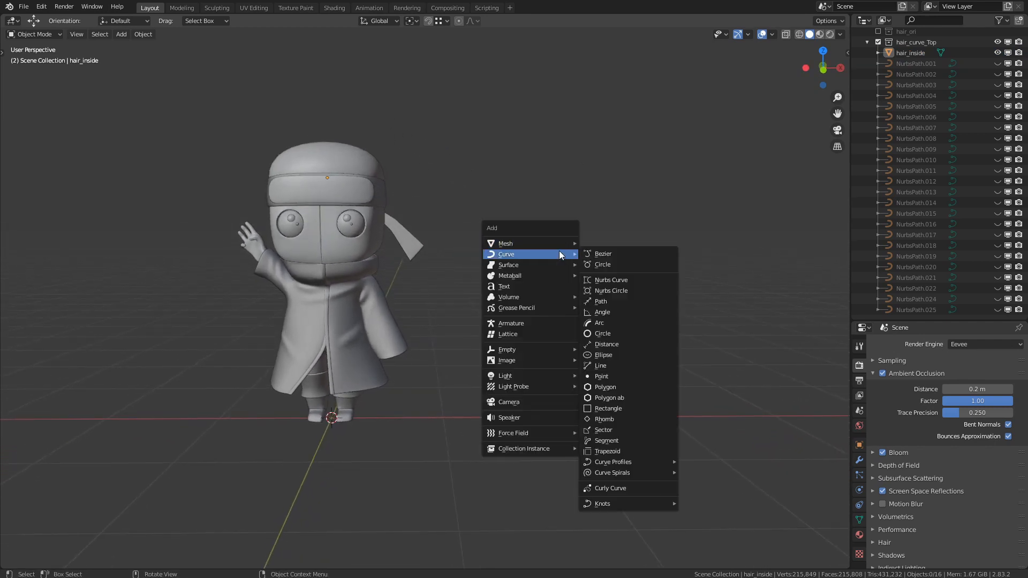
{"action": "left_click", "coordinate": [613, 301]}
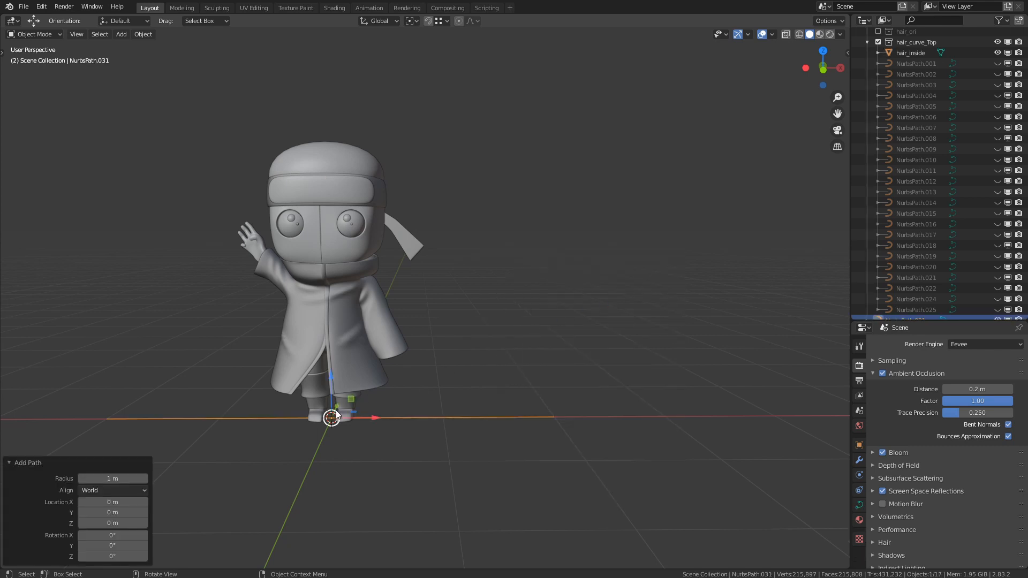
{"action": "left_click_drag", "start_coordinate": [336, 414], "coordinate": [652, 252]}
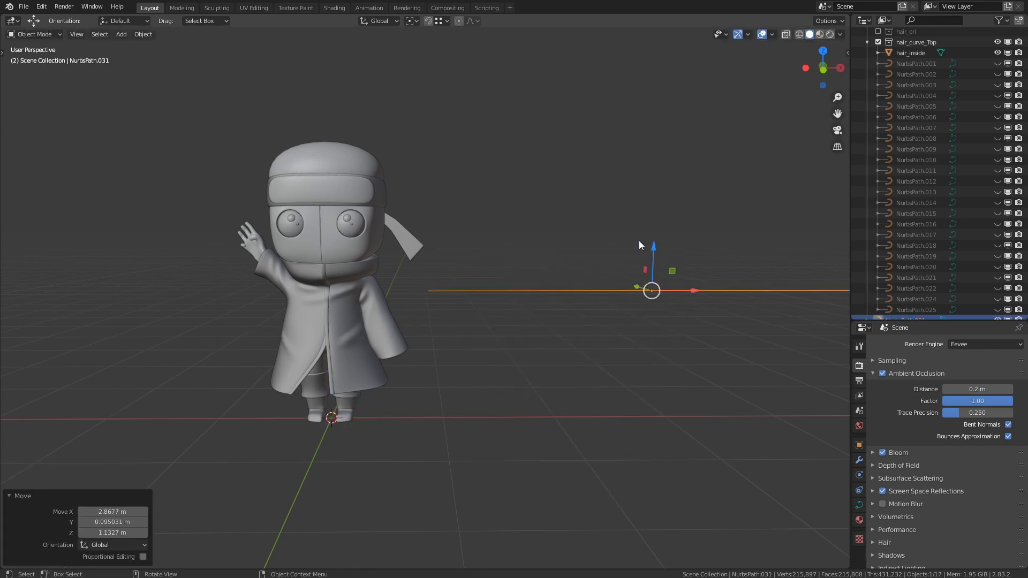
{"action": "left_click", "coordinate": [638, 240]}
Step: Search the add-on preferences for "ext" to check the Add Curve: Extra Objects add-on
{"action": "left_click", "coordinate": [38, 7]}
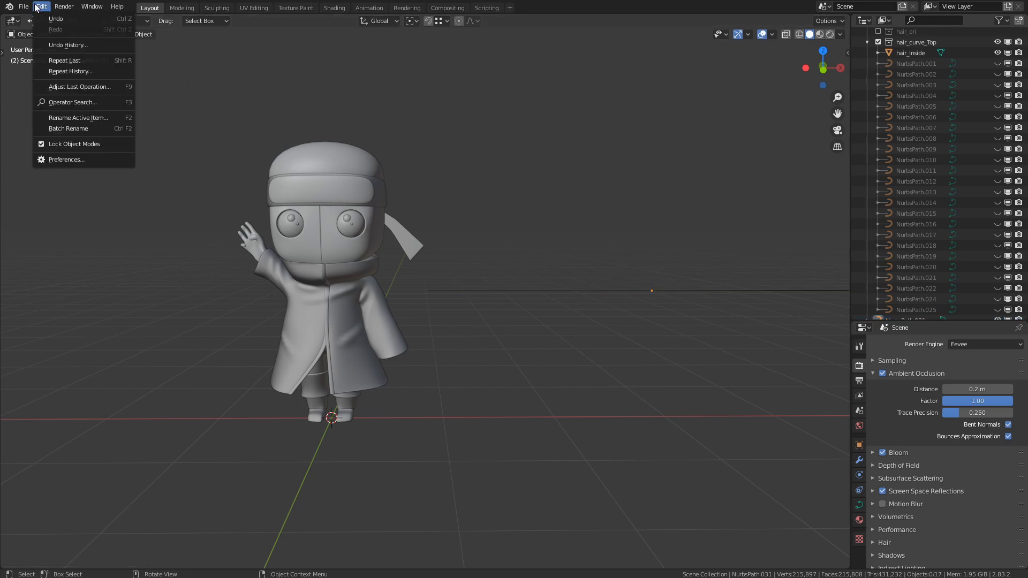
{"action": "left_click", "coordinate": [70, 160]}
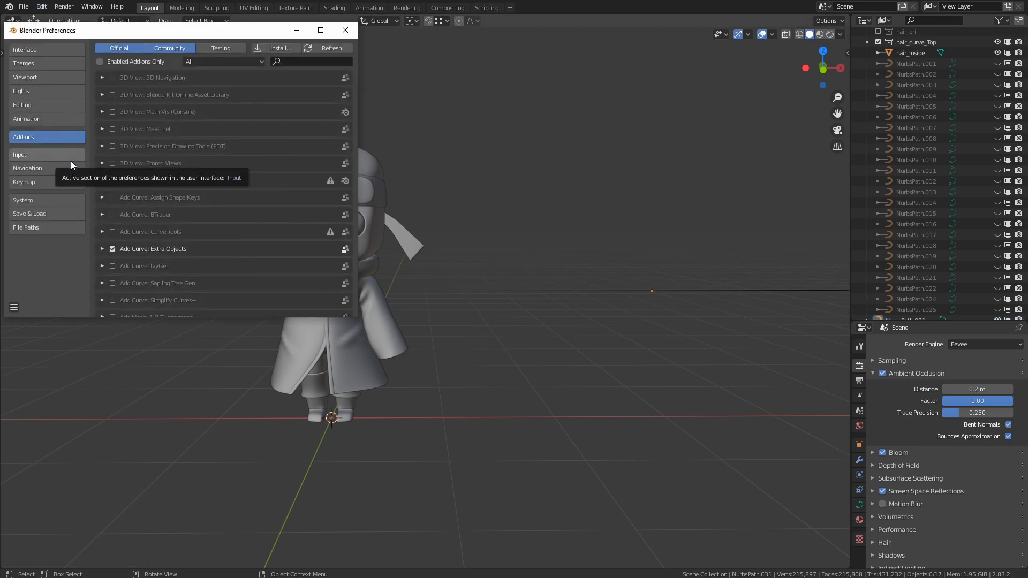
{"action": "left_click", "coordinate": [319, 63]}
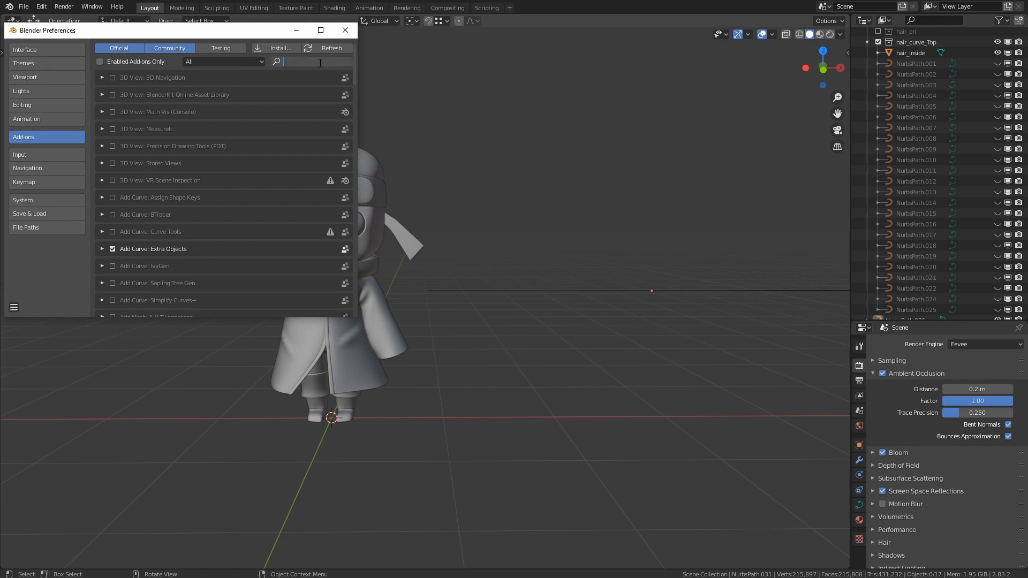
{"action": "type", "text": "ext"}
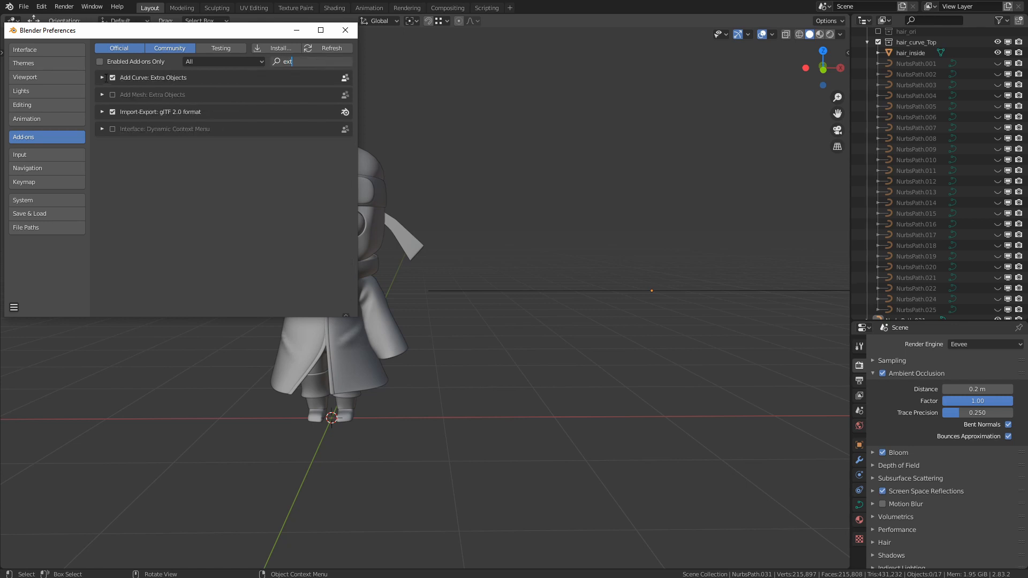
{"action": "left_click", "coordinate": [353, 32]}
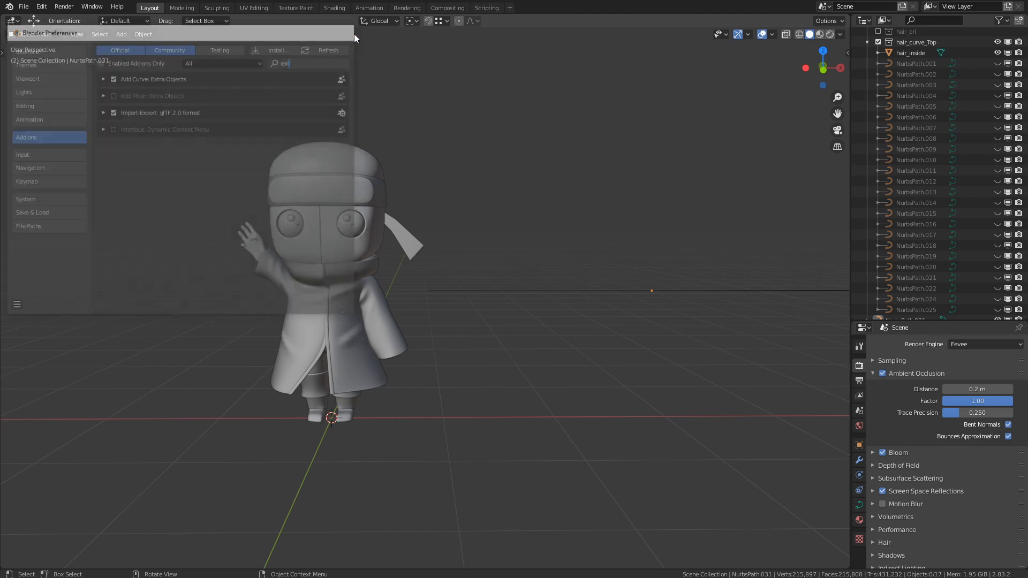
Step: Add a Bezier Circle curve and place it beside the character's head, above the path
{"action": "key", "text": "shift+a"}
{"action": "mouse_move", "coordinate": [504, 146]}
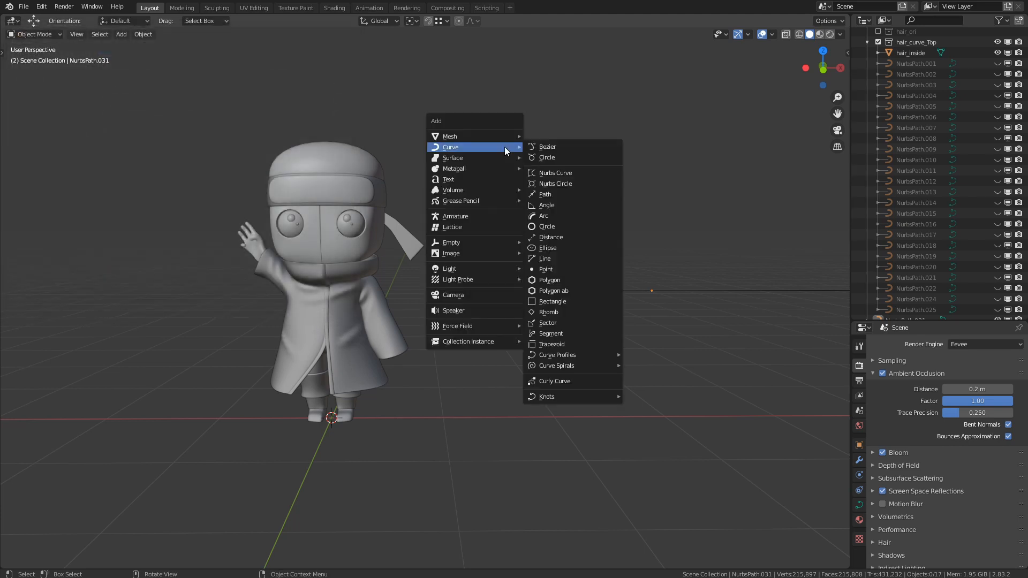
{"action": "left_click", "coordinate": [565, 158]}
{"action": "left_click_drag", "start_coordinate": [338, 415], "coordinate": [626, 196]}
Step: Rotate the new circle 90° so that it stands upright facing the view
{"action": "key", "text": "shift+space"}
{"action": "key", "text": "r"}
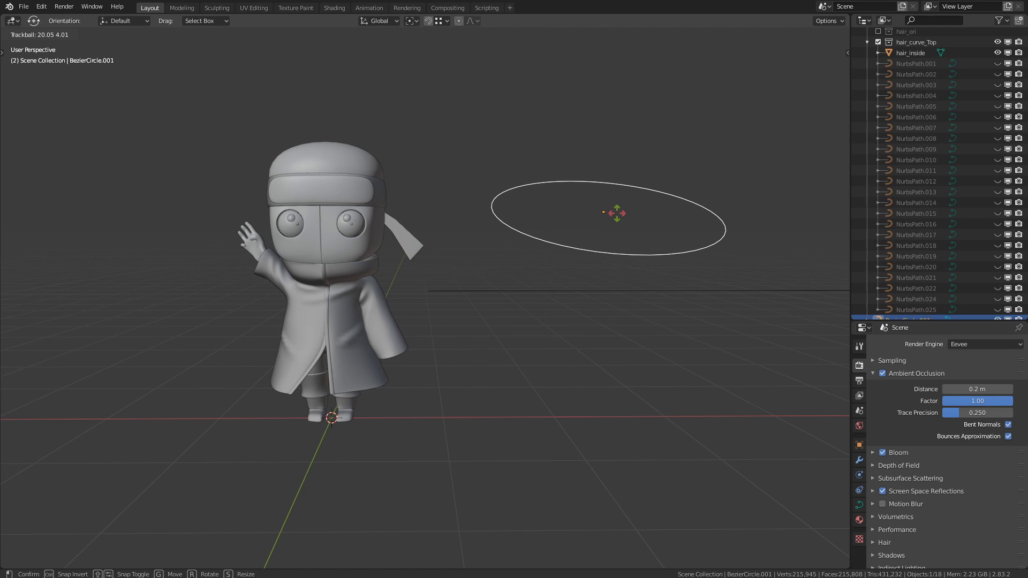
{"action": "type", "text": "90"}
{"action": "key", "text": "Return"}
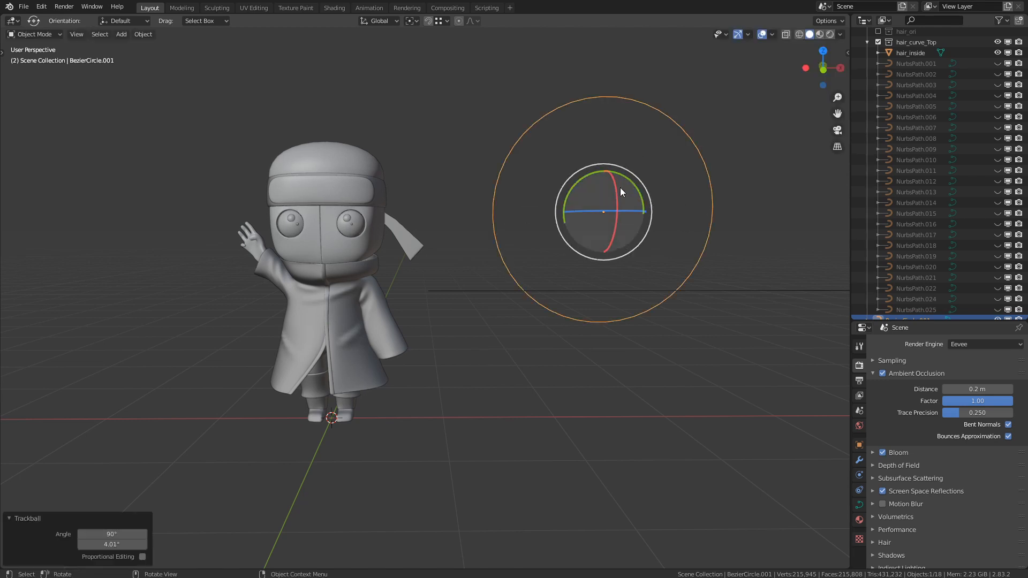
Step: Scale the new Bezier circle down uniformly to about 0.586
{"action": "key", "text": "shift+space"}
{"action": "key", "text": "s"}
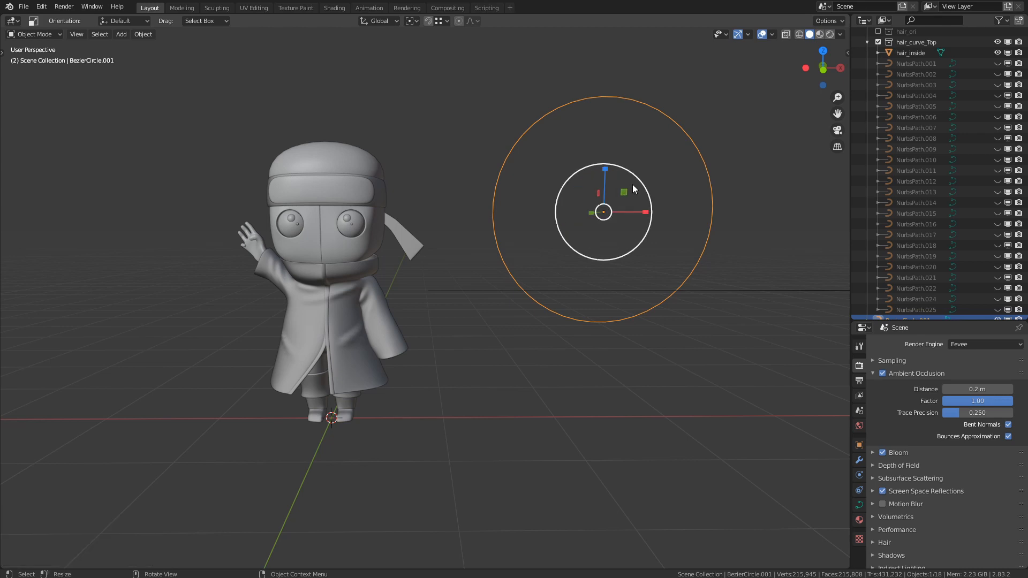
{"action": "left_click_drag", "start_coordinate": [634, 185], "coordinate": [621, 196]}
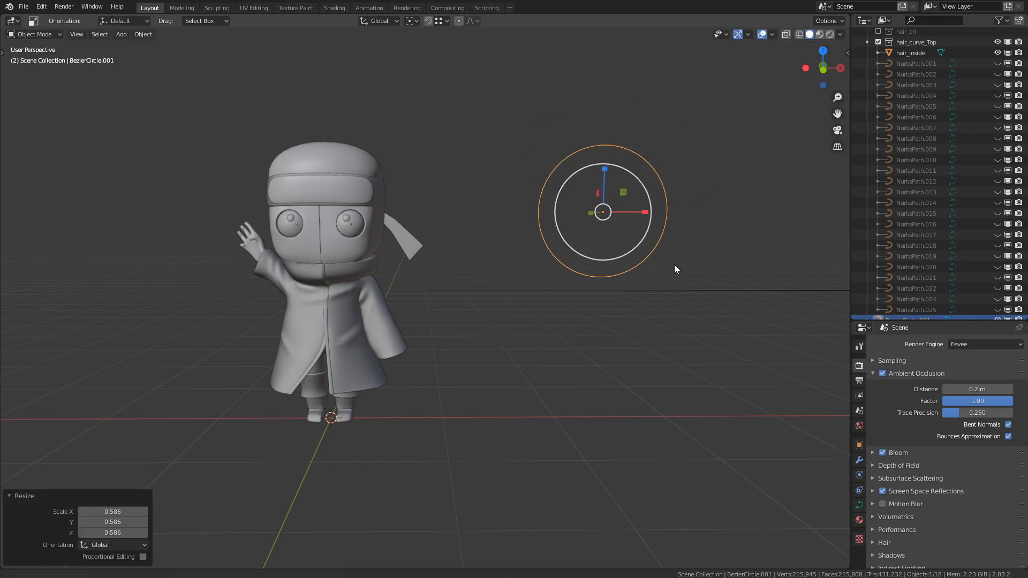
Step: Show the curve's object data properties and enlarge the Properties editor so the bevel settings fit on screen
{"action": "middle_click_drag", "start_coordinate": [673, 264], "coordinate": [606, 264], "text": "shift"}
{"action": "left_click_drag", "start_coordinate": [609, 261], "coordinate": [637, 325]}
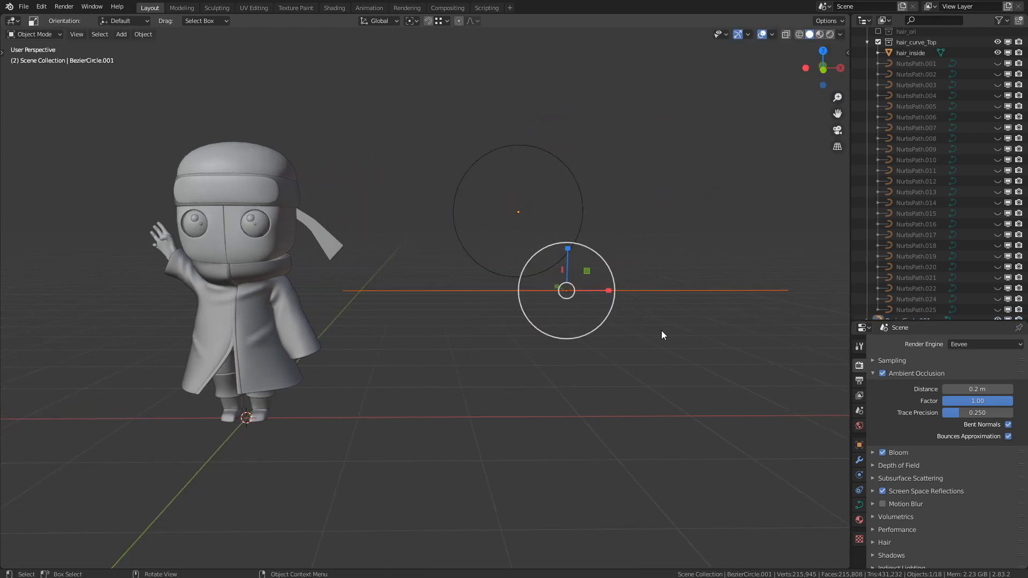
{"action": "left_click", "coordinate": [859, 505]}
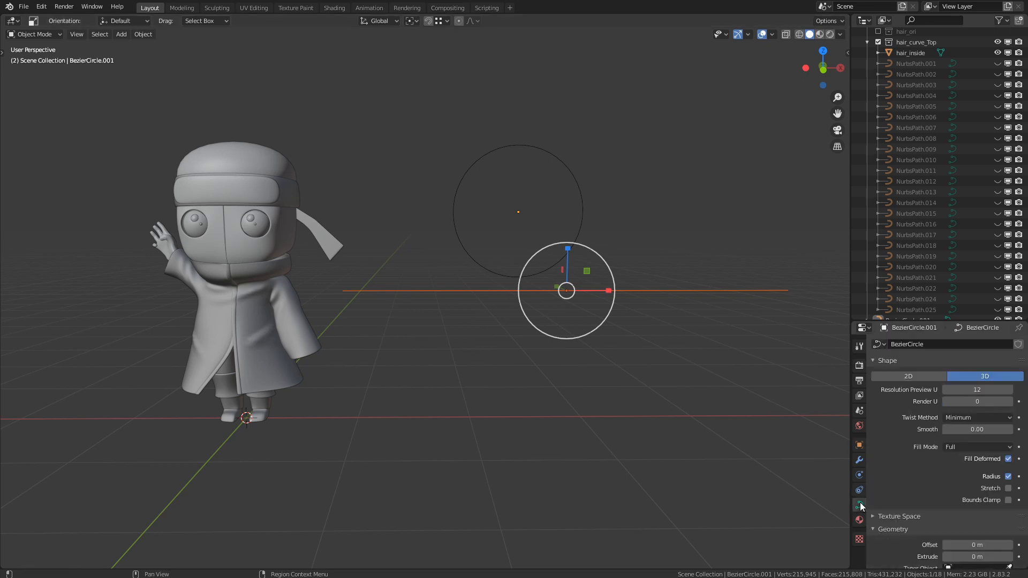
{"action": "left_click_drag", "start_coordinate": [902, 321], "coordinate": [906, 163]}
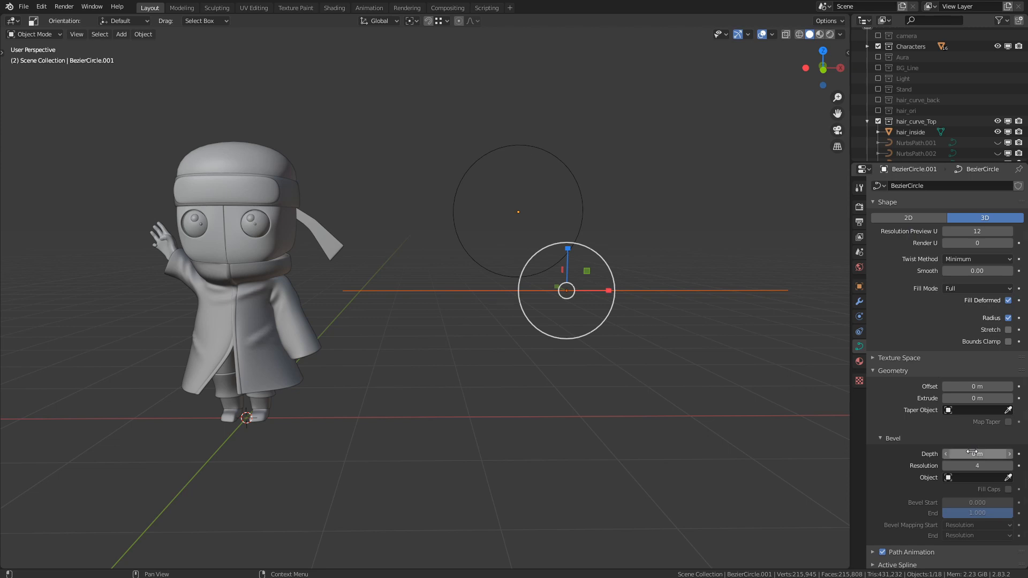
{"action": "left_click_drag", "start_coordinate": [971, 452], "coordinate": [984, 452]}
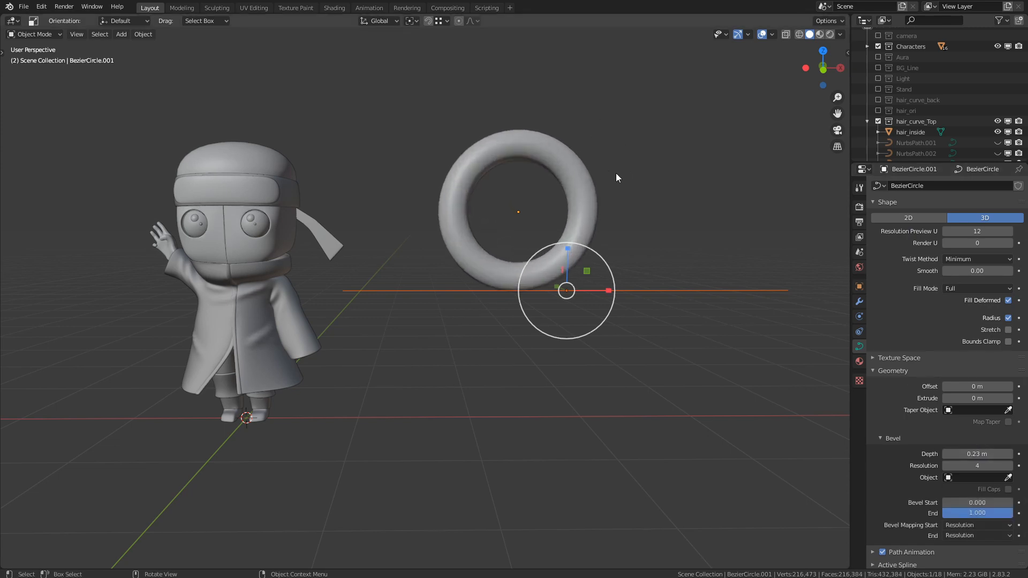
{"action": "key", "text": "ctrl+z"}
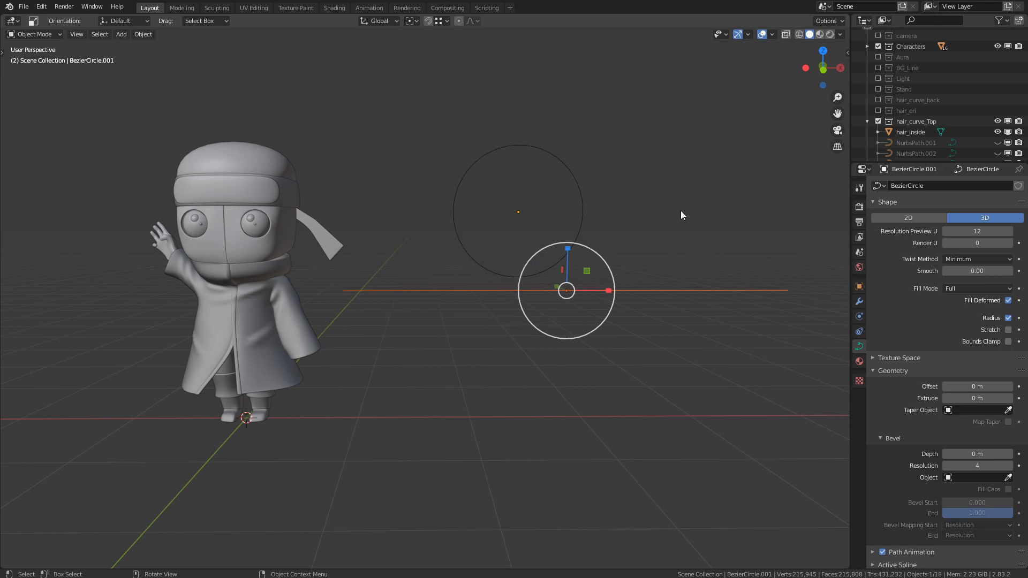
{"action": "left_click", "coordinate": [680, 215]}
{"action": "left_click_drag", "start_coordinate": [657, 235], "coordinate": [728, 255]}
{"action": "left_click_drag", "start_coordinate": [976, 455], "coordinate": [985, 454]}
{"action": "key", "text": "ctrl+z"}
{"action": "left_click", "coordinate": [750, 317]}
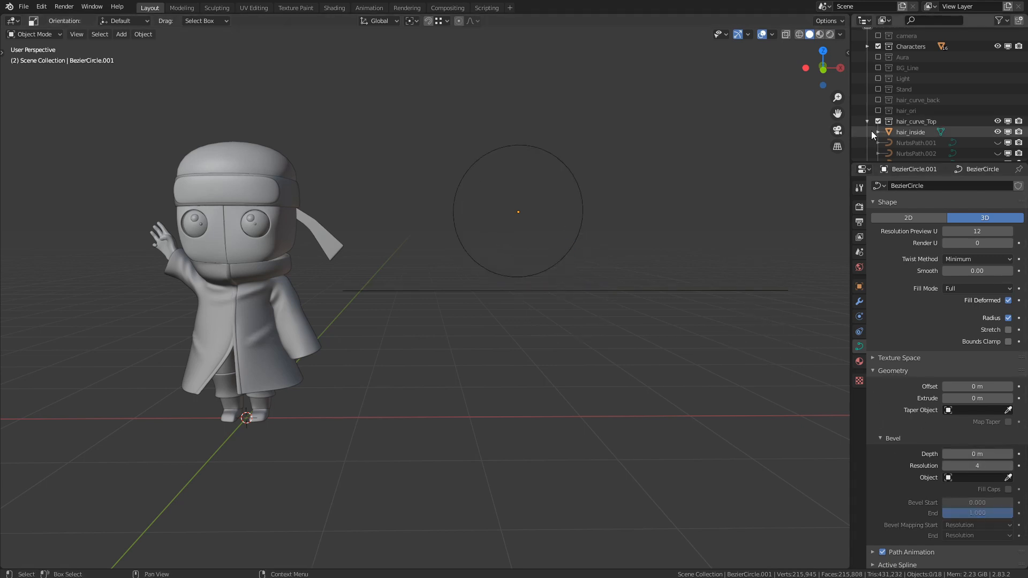
Step: Make the straight path the active object and give it a bevel depth of about 0.18 m
{"action": "scroll", "coordinate": [902, 75], "scroll_direction": "down", "scroll_amount": 10}
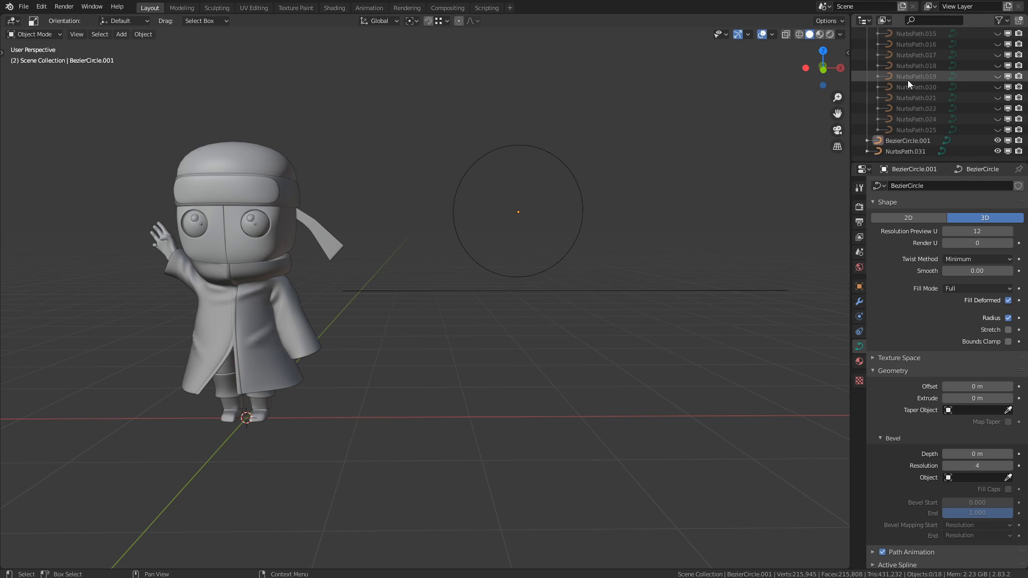
{"action": "left_click", "coordinate": [908, 150]}
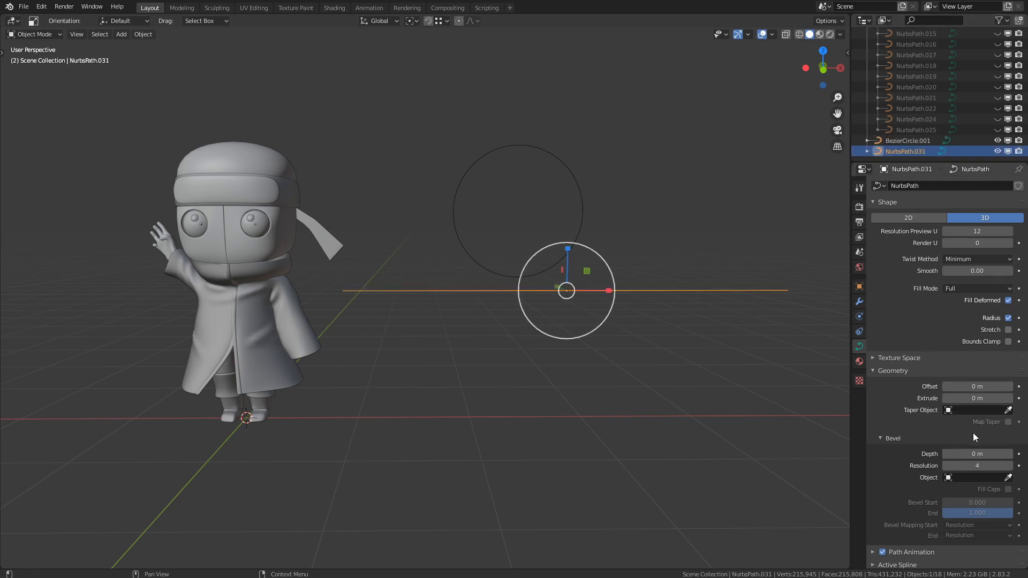
{"action": "left_click_drag", "start_coordinate": [975, 453], "coordinate": [985, 454]}
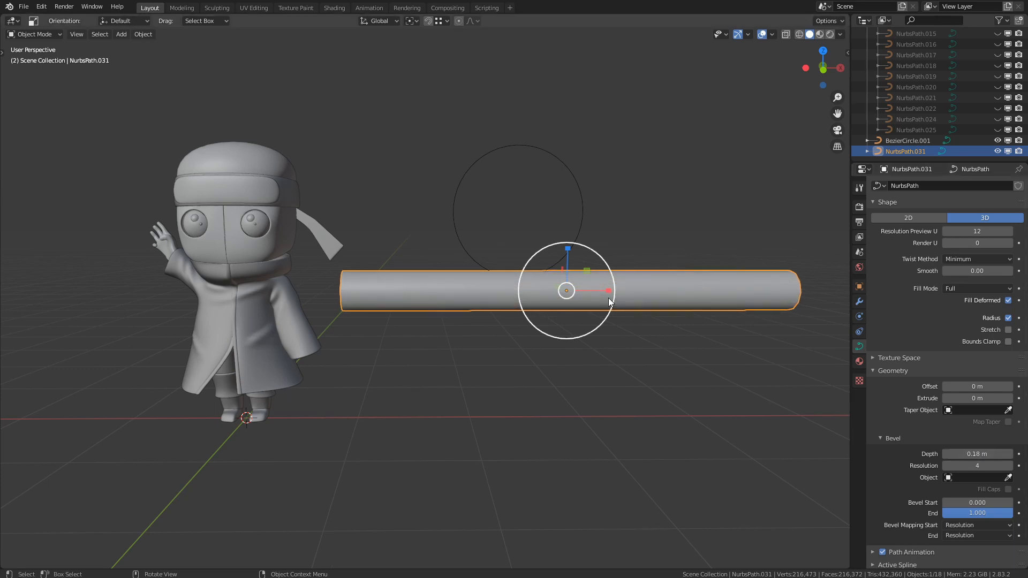
{"action": "mouse_move", "coordinate": [615, 299]}
{"action": "middle_mouse_down"}
{"action": "mouse_move", "coordinate": [670, 304]}
{"action": "mouse_move", "coordinate": [602, 294]}
{"action": "middle_mouse_up"}
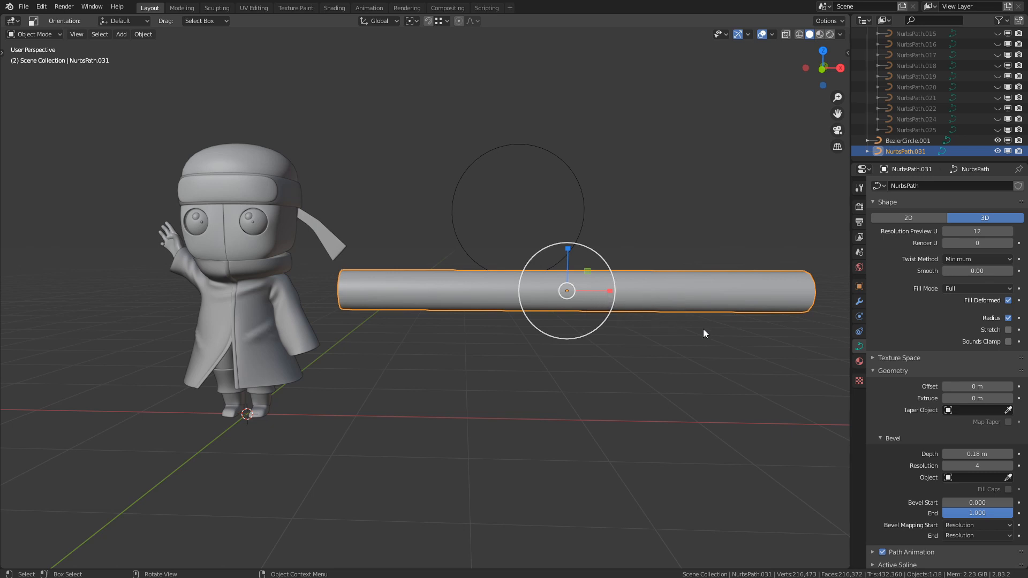
Step: Assign the Bezier circle as the path's bevel object so that the circle defines its cross-section
{"action": "left_click", "coordinate": [1008, 478]}
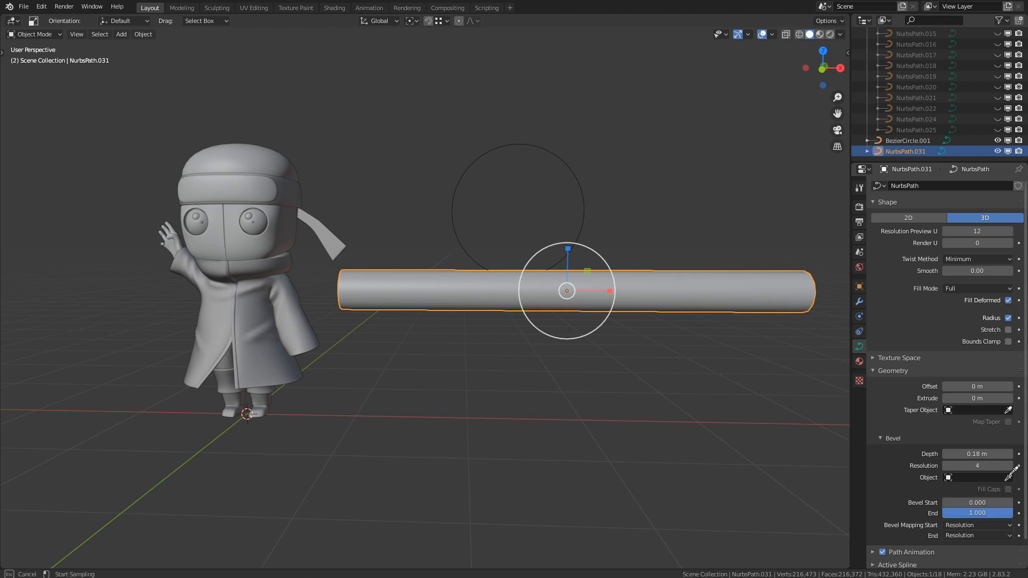
{"action": "left_click", "coordinate": [582, 177]}
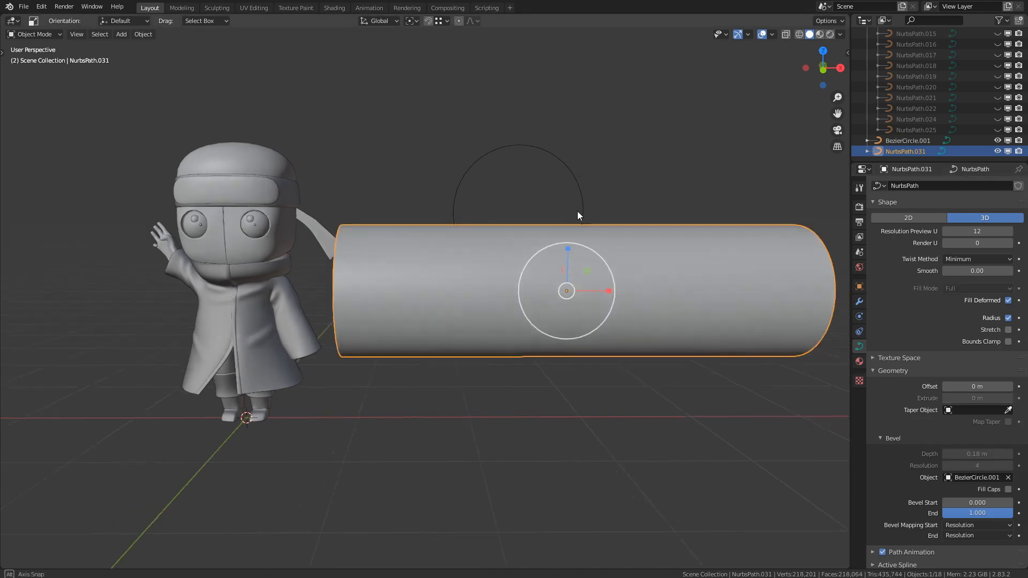
{"action": "middle_click_drag", "start_coordinate": [577, 210], "coordinate": [423, 262]}
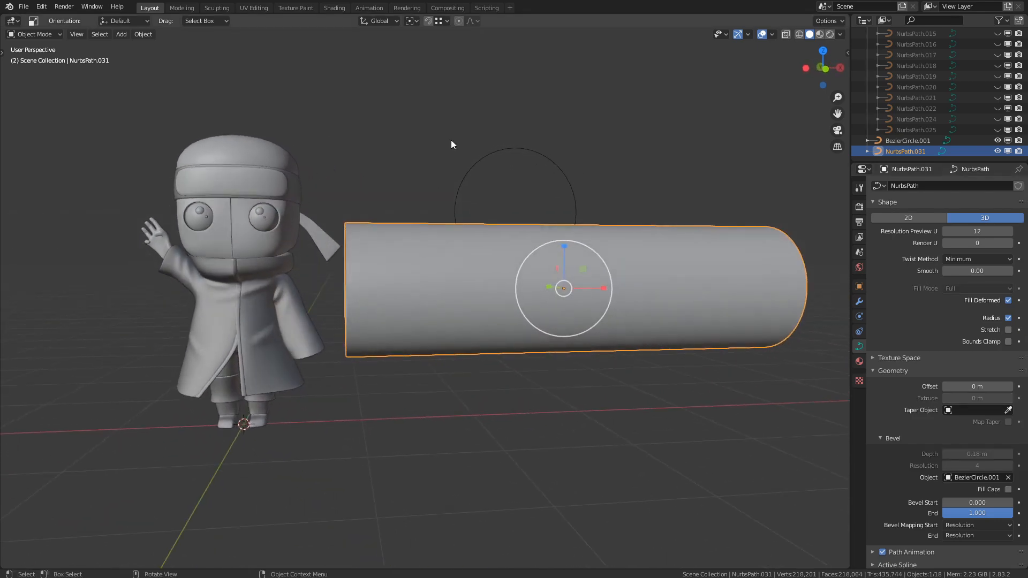
Step: Scale the Bezier circle down to about 0.68 to make the path's tube thinner
{"action": "left_click", "coordinate": [565, 181]}
{"action": "middle_click_drag", "start_coordinate": [558, 190], "coordinate": [551, 191]}
{"action": "key", "text": "s"}
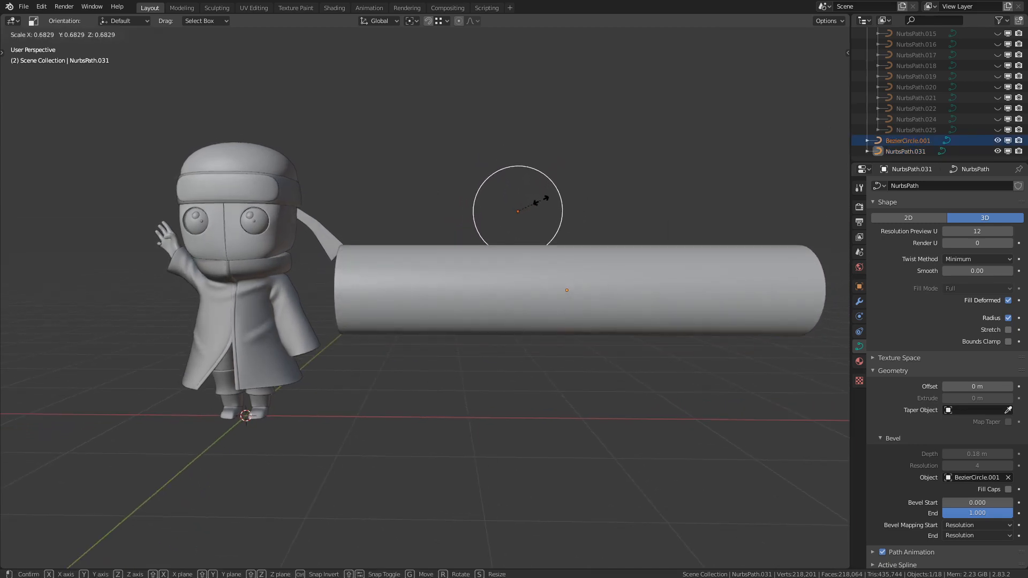
{"action": "left_click", "coordinate": [540, 199]}
Step: Try to move the circle's side control point along the X axis to alter the tube's profile
{"action": "key", "text": "Tab"}
{"action": "left_click_drag", "start_coordinate": [586, 196], "coordinate": [548, 215]}
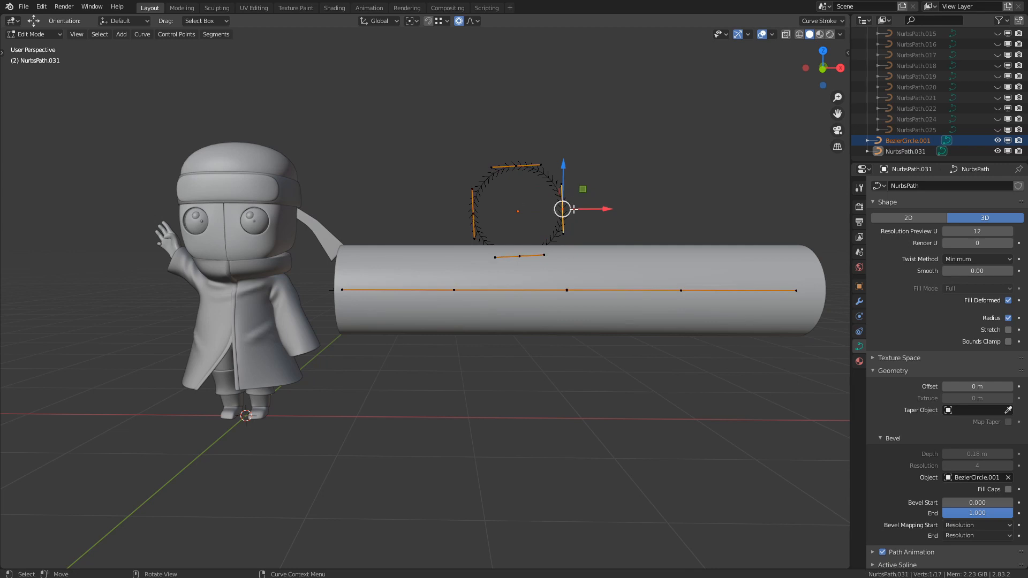
{"action": "key", "text": "g"}
{"action": "key", "text": "x"}
{"action": "left_click", "coordinate": [473, 200]}
{"action": "middle_click_drag", "start_coordinate": [474, 200], "coordinate": [557, 219]}
{"action": "key", "text": "Tab"}
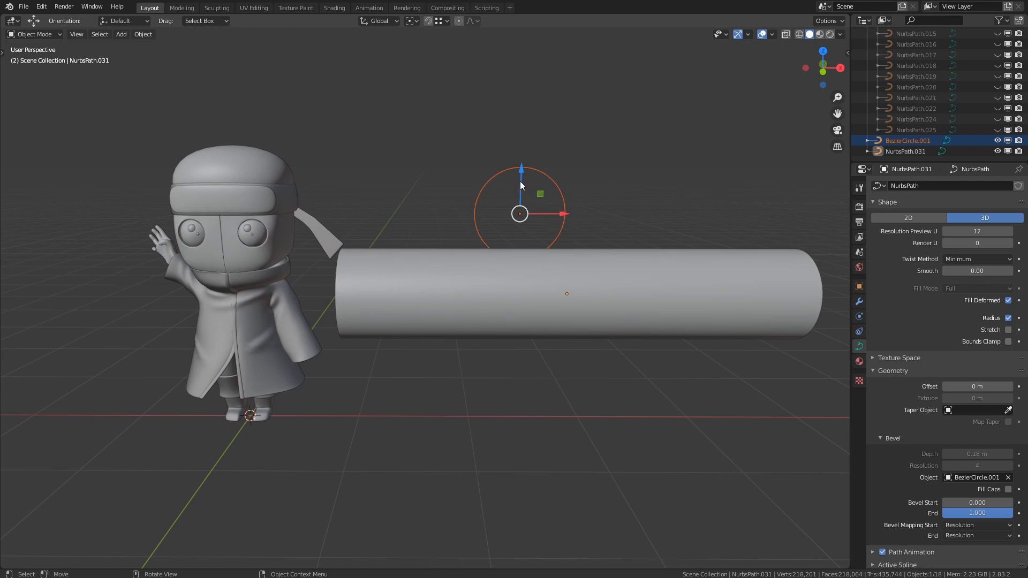
Step: Raise the Bezier circle along Z so that it sits clear above the tube
{"action": "left_click_drag", "start_coordinate": [520, 185], "coordinate": [521, 138]}
{"action": "middle_click_drag", "start_coordinate": [592, 266], "coordinate": [526, 249], "text": "shift"}
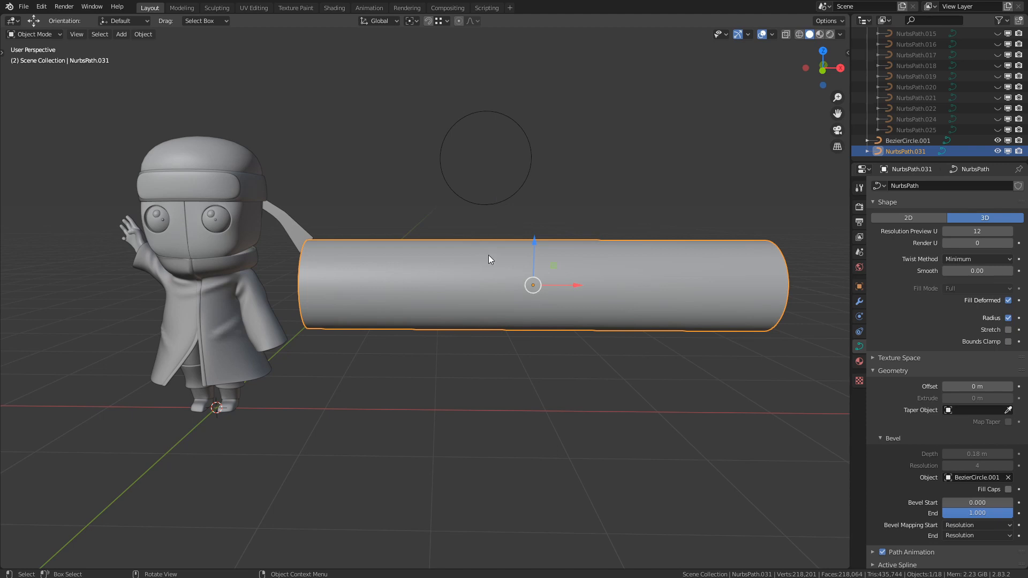
Step: Shrink the radius of the path's end control point farthest from the character to 0, forming a pointed tip
{"action": "key", "text": "Tab"}
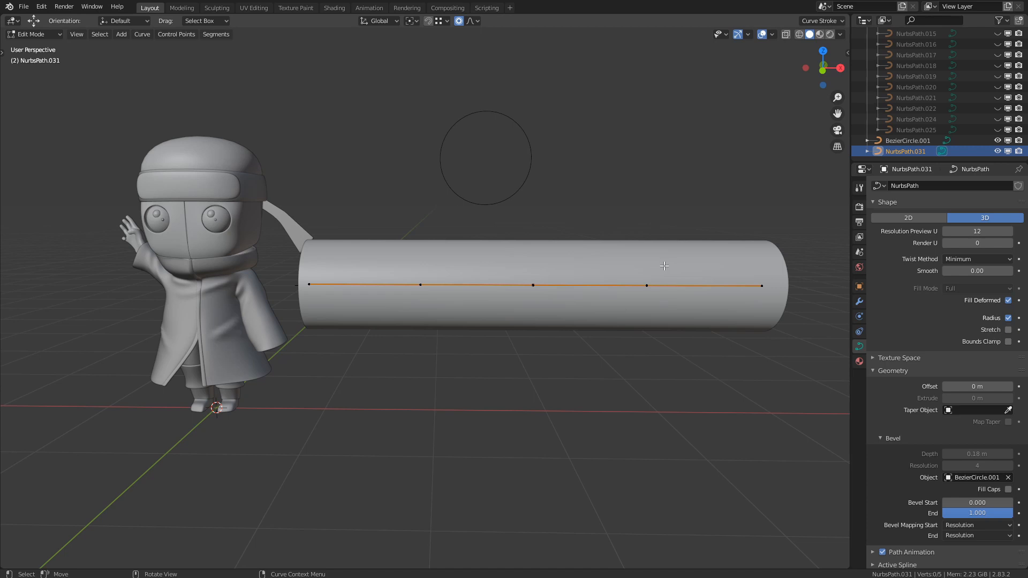
{"action": "middle_click_drag", "start_coordinate": [664, 266], "coordinate": [616, 259], "text": "shift"}
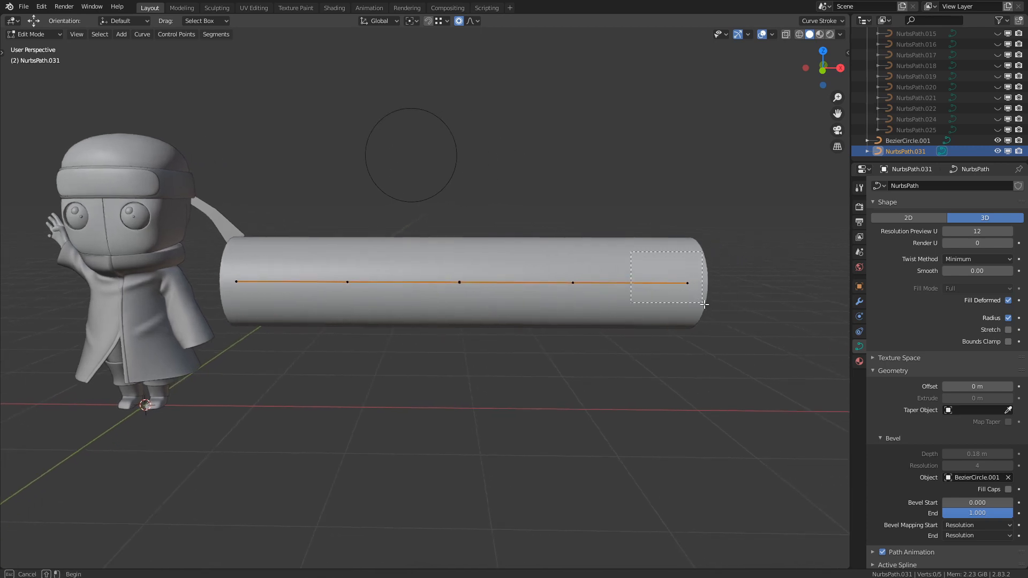
{"action": "left_click", "coordinate": [687, 282]}
{"action": "middle_click_drag", "start_coordinate": [724, 315], "coordinate": [675, 313]}
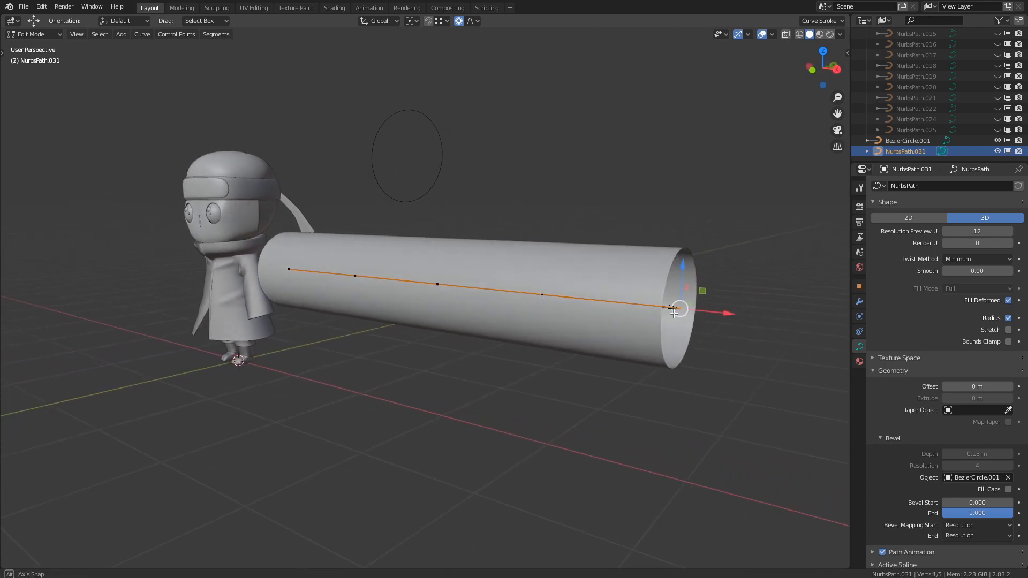
{"action": "key", "text": "alt+s"}
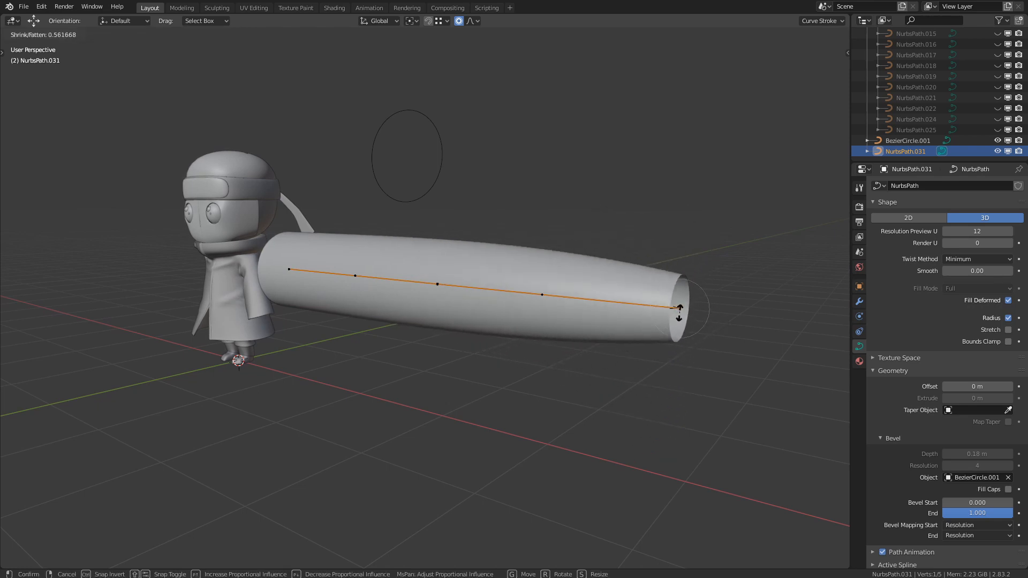
{"action": "type", "text": "0"}
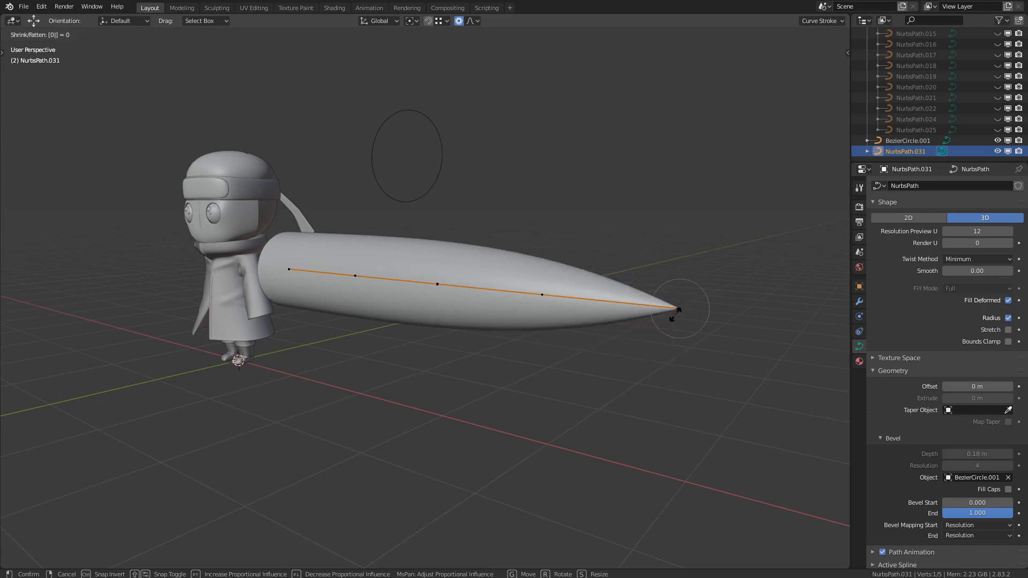
{"action": "key", "text": "Return"}
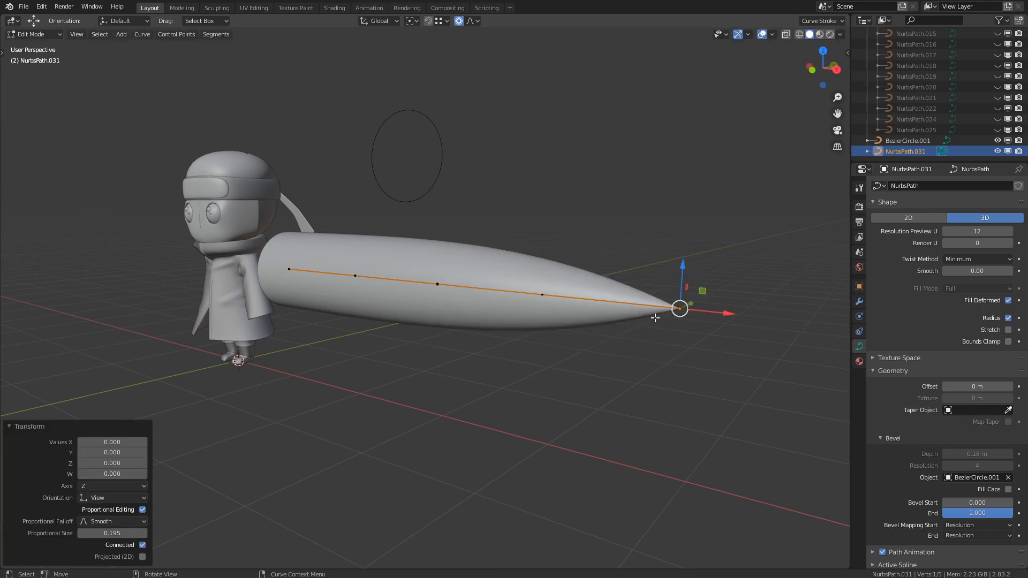
Step: Fatten the path's first control point, at the end nearest the character, by a factor of about 1.445
{"action": "middle_click_drag", "start_coordinate": [655, 318], "coordinate": [408, 258]}
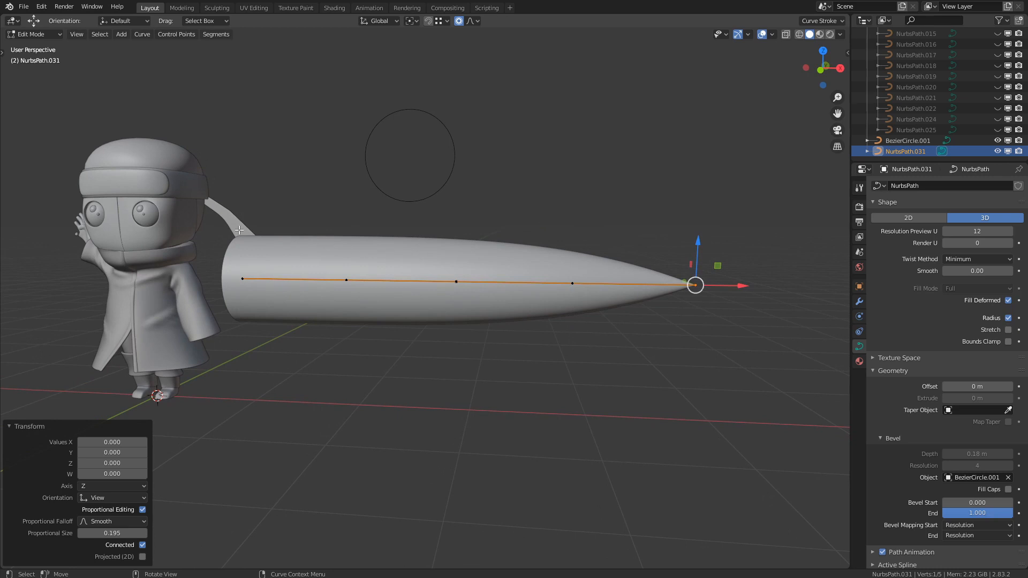
{"action": "left_click_drag", "start_coordinate": [193, 213], "coordinate": [341, 291]}
{"action": "middle_click_drag", "start_coordinate": [347, 290], "coordinate": [392, 273]}
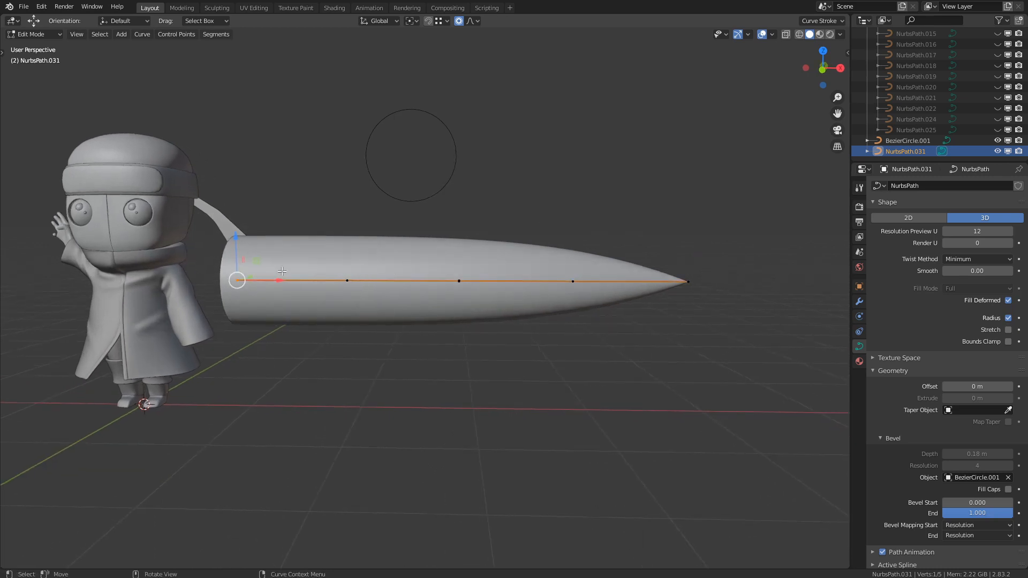
{"action": "key", "text": "alt+s"}
{"action": "left_click", "coordinate": [301, 264]}
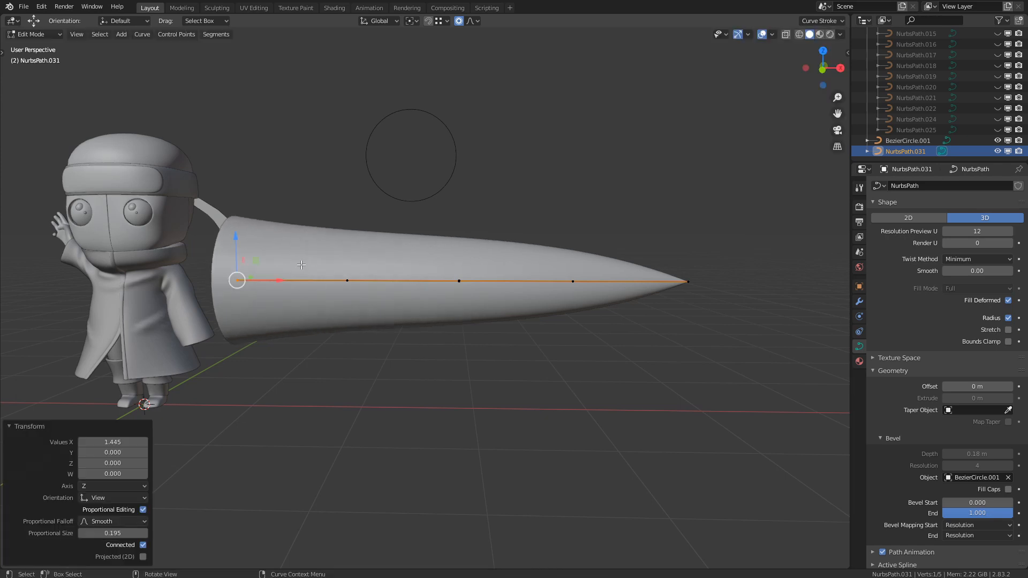
Step: Fatten the path's second control point by about 1.41 and its middle control point by about 1.38
{"action": "left_click", "coordinate": [346, 280]}
{"action": "key", "text": "alt+s"}
{"action": "left_click", "coordinate": [401, 279]}
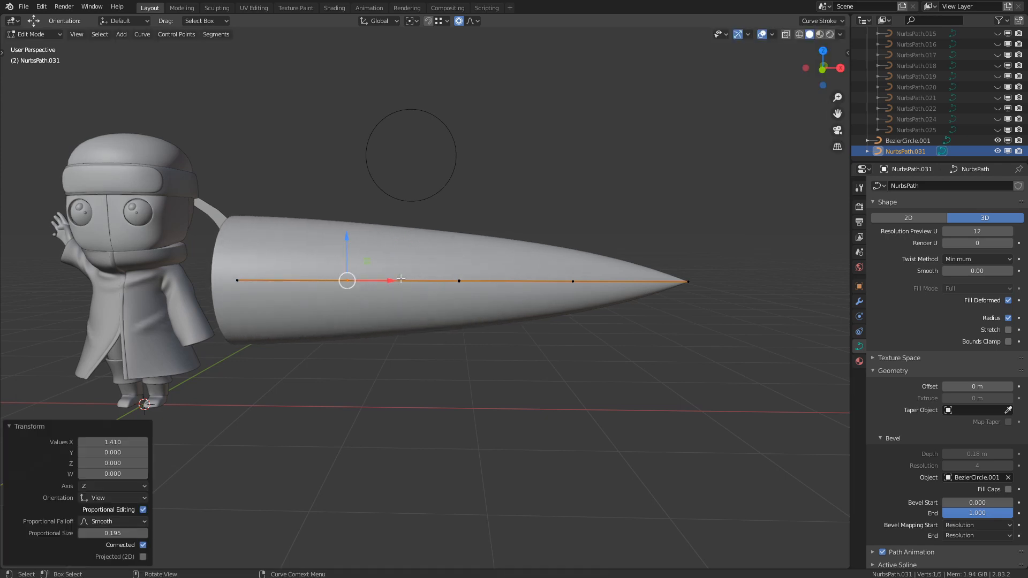
{"action": "left_click", "coordinate": [459, 281]}
{"action": "key", "text": "alt+s"}
{"action": "left_click", "coordinate": [506, 293]}
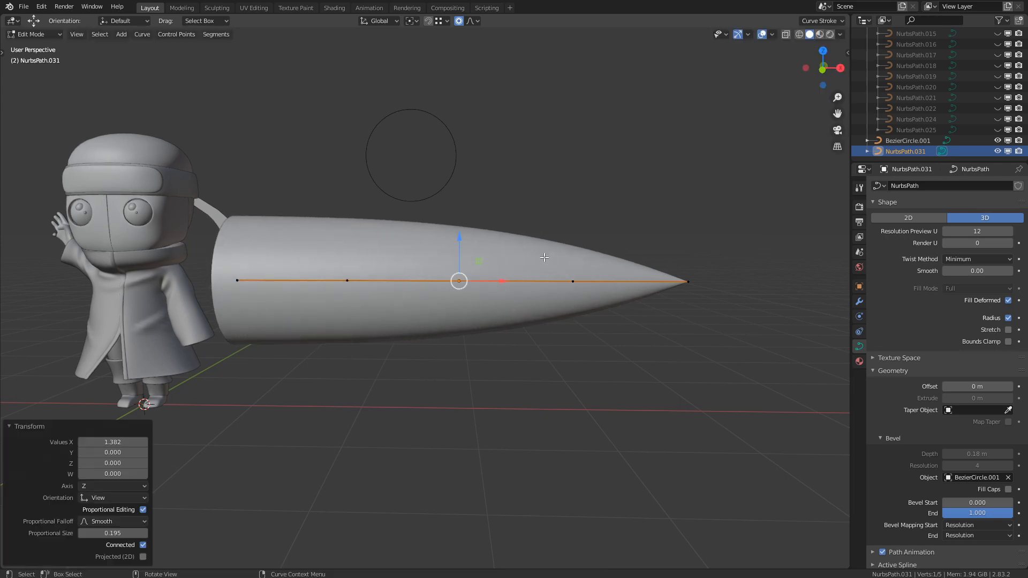
{"action": "left_click", "coordinate": [572, 281]}
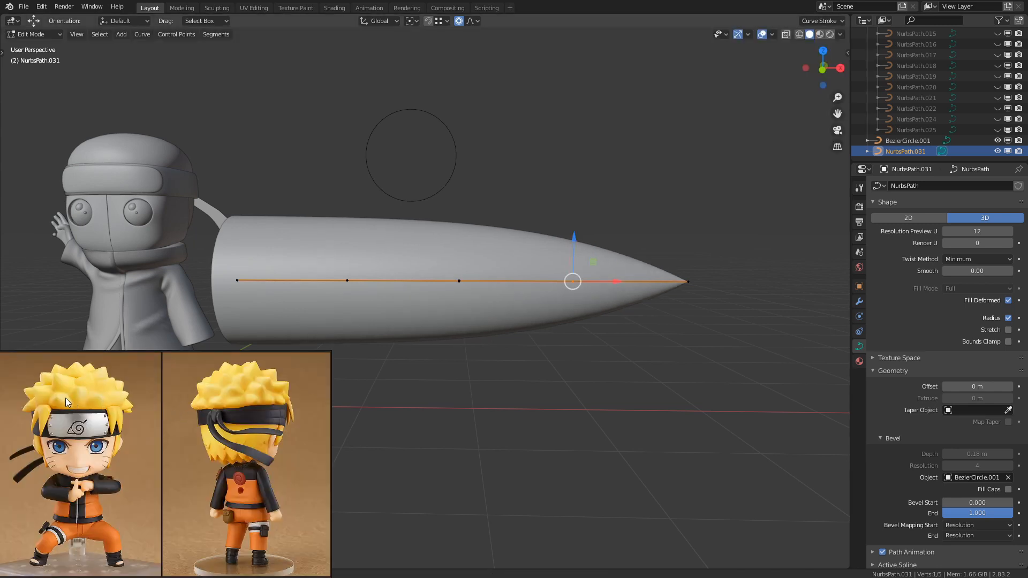
Step: Return to Object Mode and scale the whole tapered strand down to about half its size
{"action": "key", "text": "Tab"}
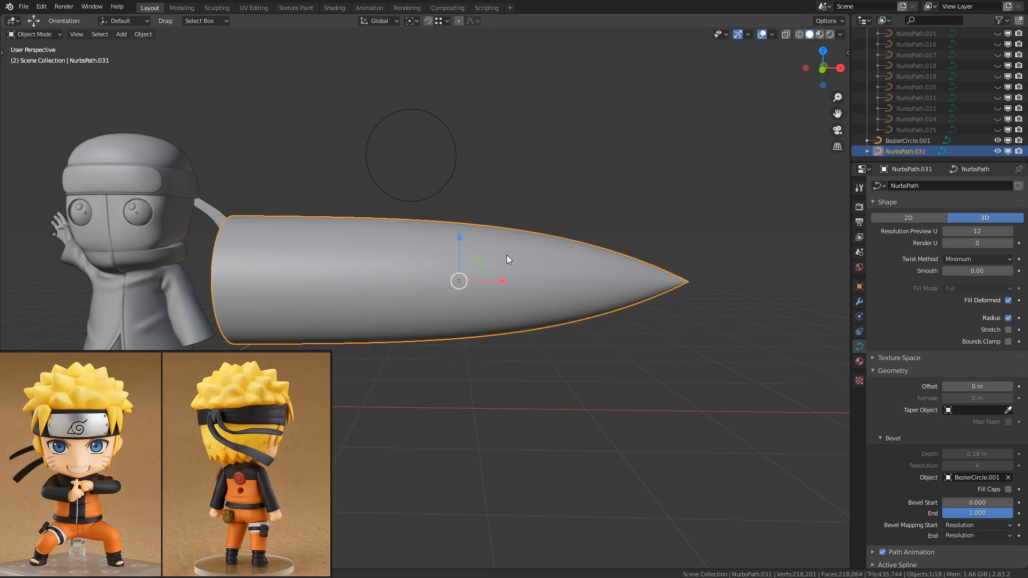
{"action": "key", "text": "shift+space"}
{"action": "key", "text": "s"}
{"action": "left_click_drag", "start_coordinate": [490, 261], "coordinate": [474, 269]}
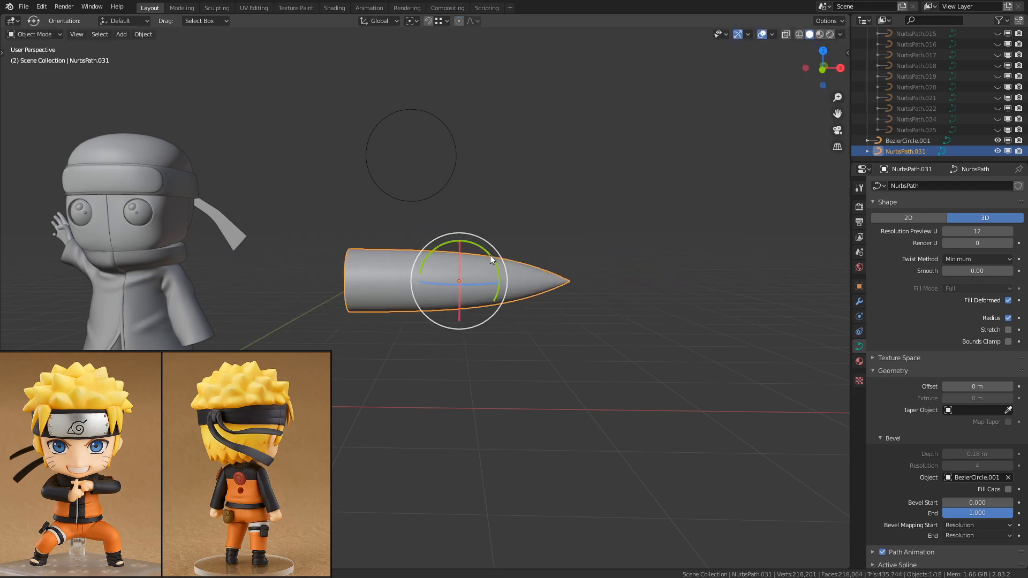
Step: Rotate the tapered strand 90 degrees around the Y axis so its tip points down, and scale it to about 0.76
{"action": "type", "text": "ry90"}
{"action": "key", "text": "Return"}
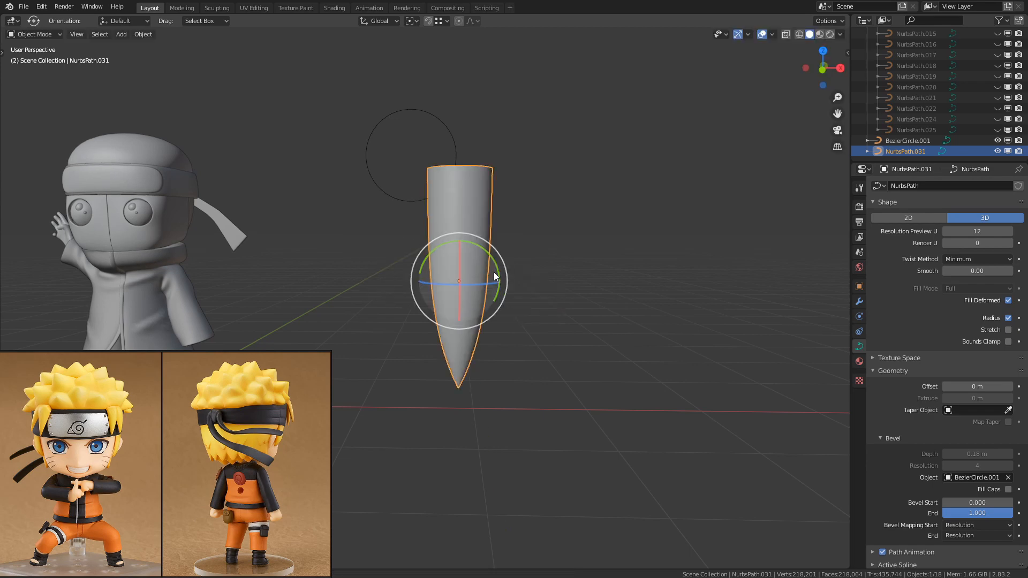
{"action": "key", "text": "g"}
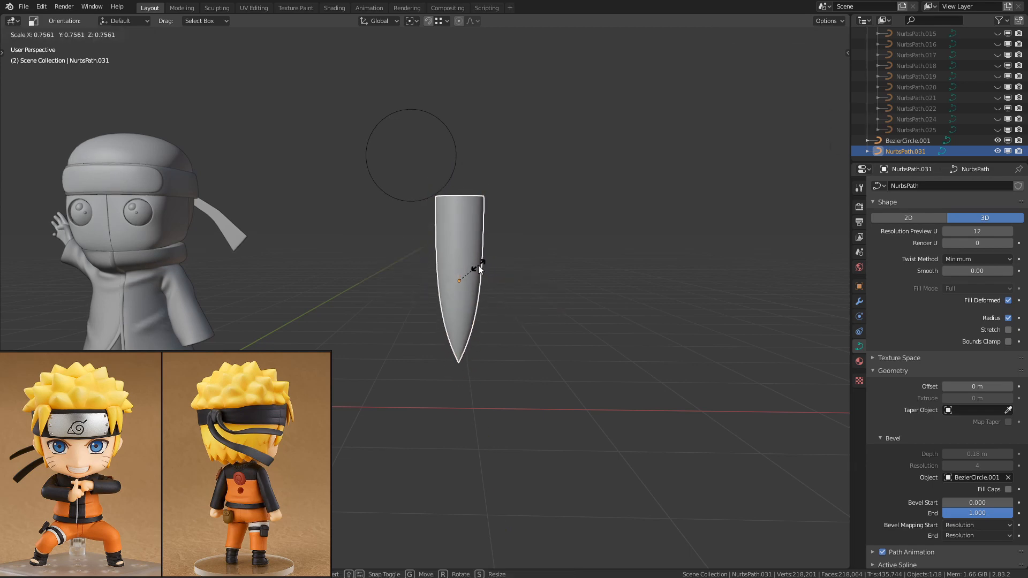
{"action": "left_click", "coordinate": [408, 299]}
Step: Fatten the control point next to the strand's tip by about 1.2 and thicken the whole strand evenly
{"action": "middle_click_drag", "start_coordinate": [465, 291], "coordinate": [531, 291], "text": "shift"}
{"action": "key", "text": "Tab"}
{"action": "left_click", "coordinate": [473, 343]}
{"action": "key", "text": "alt+s"}
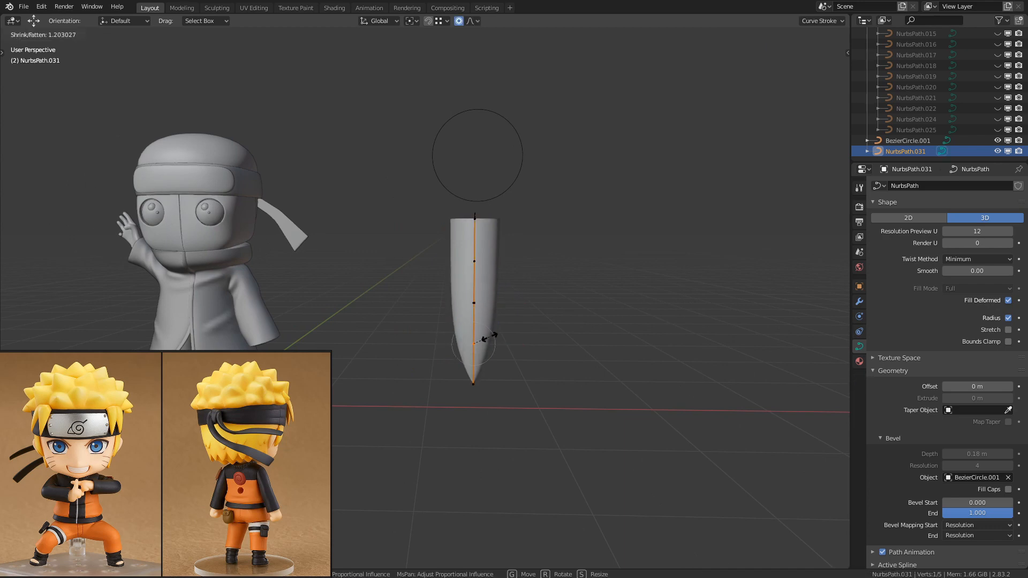
{"action": "left_click", "coordinate": [493, 335]}
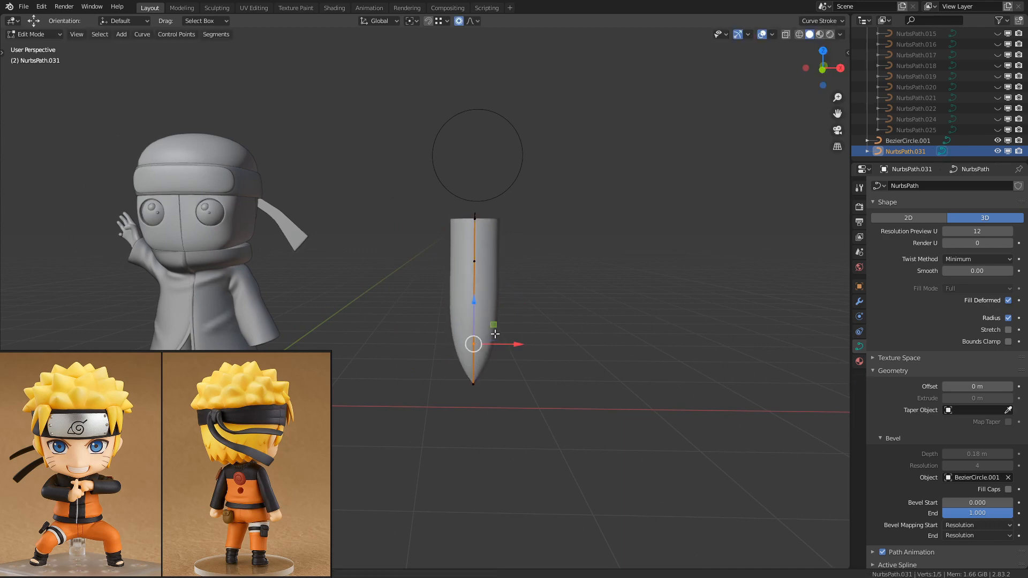
{"action": "key", "text": "a"}
{"action": "key", "text": "Tab"}
Step: Duplicate the strand and move the copy onto the character's head
{"action": "key", "text": "shift+d"}
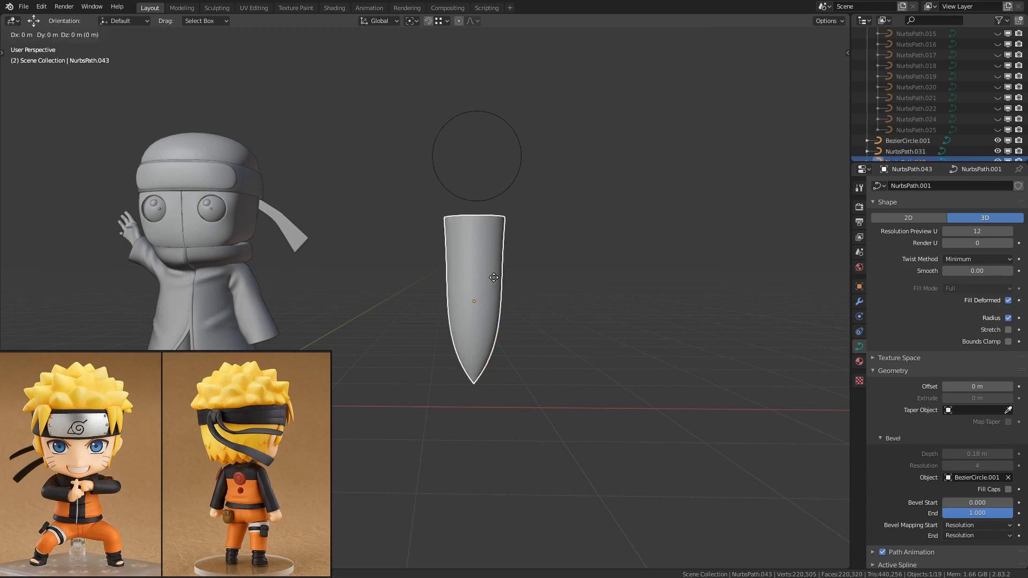
{"action": "left_click", "coordinate": [243, 141]}
{"action": "middle_click_drag", "start_coordinate": [242, 141], "coordinate": [398, 175]}
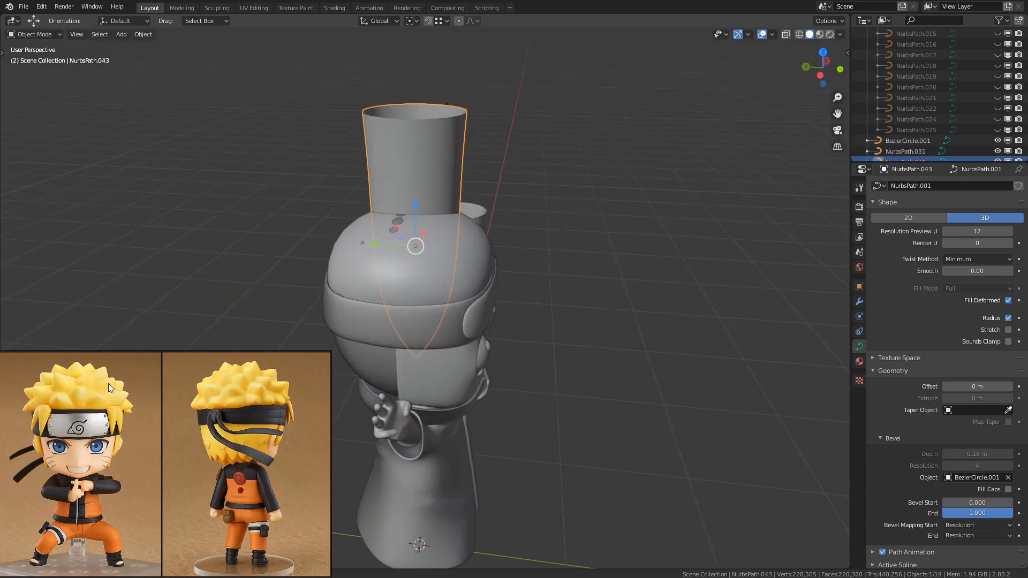
{"action": "left_click_drag", "start_coordinate": [417, 244], "coordinate": [455, 250]}
Step: Rotate the copied strand so its tip points up and away from the head, and scale it down
{"action": "key", "text": "shift+space"}
{"action": "key", "text": "r"}
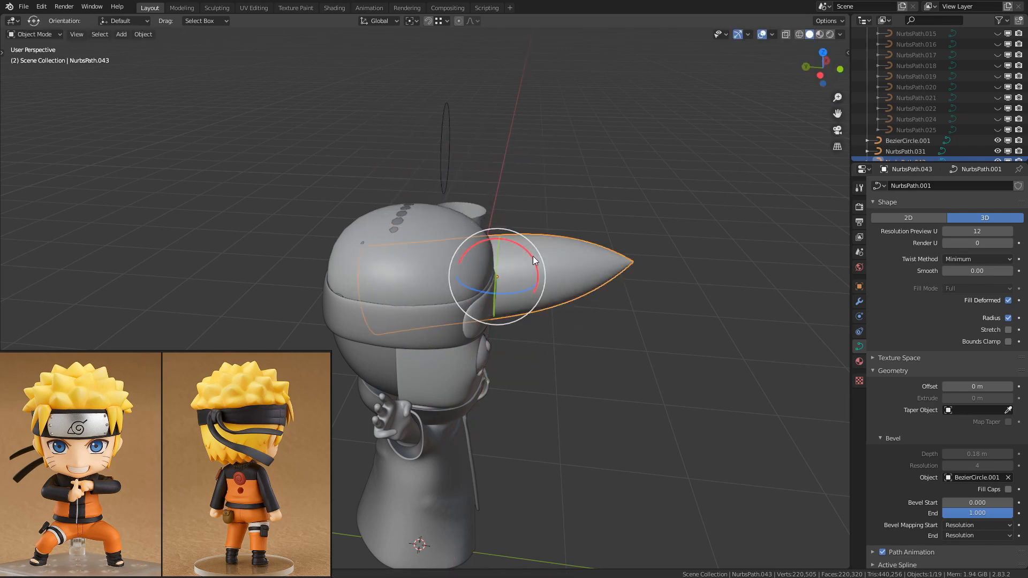
{"action": "left_click_drag", "start_coordinate": [532, 255], "coordinate": [502, 240]}
{"action": "middle_click_drag", "start_coordinate": [628, 278], "coordinate": [503, 246]}
{"action": "key", "text": "s"}
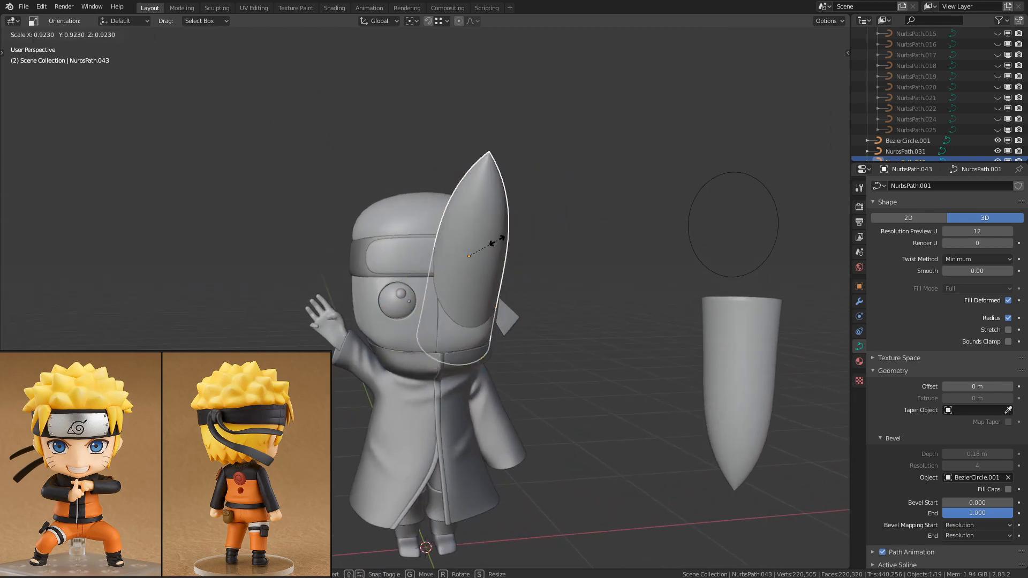
{"action": "left_click", "coordinate": [474, 258]}
Step: Edit the strand on the head and pull its tip control point forward and down to start a bend
{"action": "key", "text": "shift+space"}
{"action": "key", "text": "g"}
{"action": "key", "text": "Tab"}
{"action": "key", "text": "KP_Decimal"}
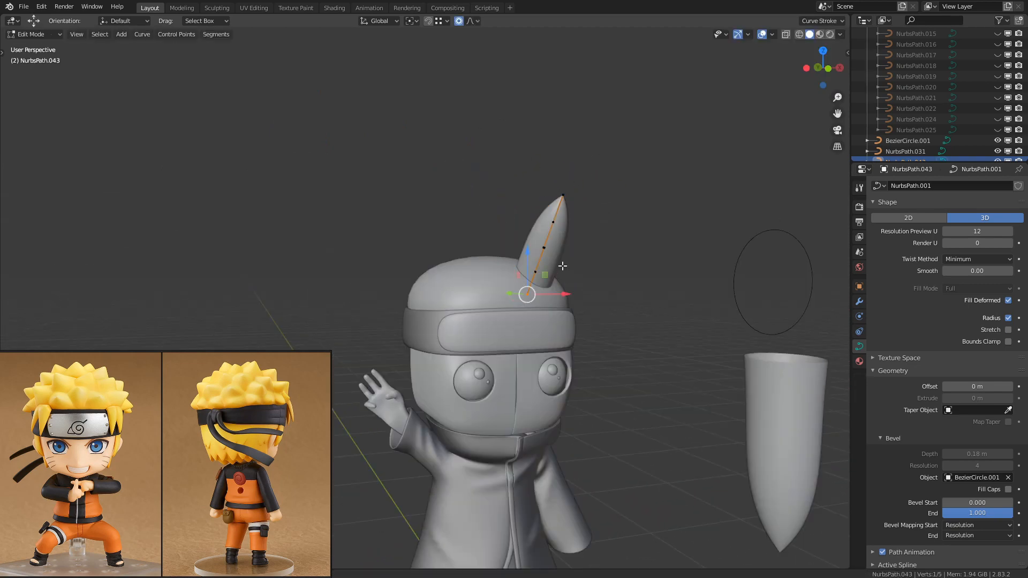
{"action": "left_click", "coordinate": [567, 193]}
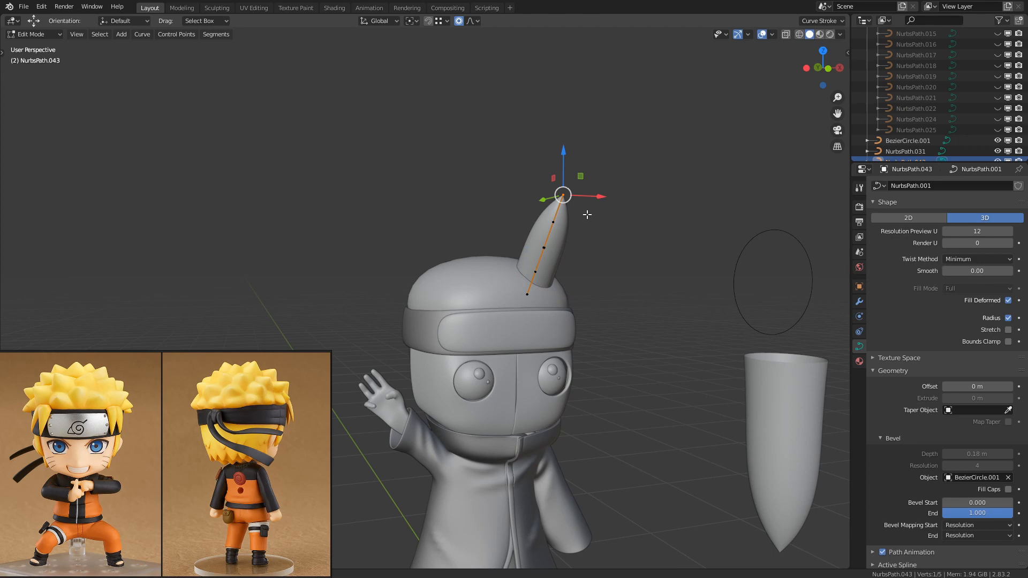
{"action": "middle_click_drag", "start_coordinate": [603, 239], "coordinate": [650, 256]}
{"action": "key", "text": "g"}
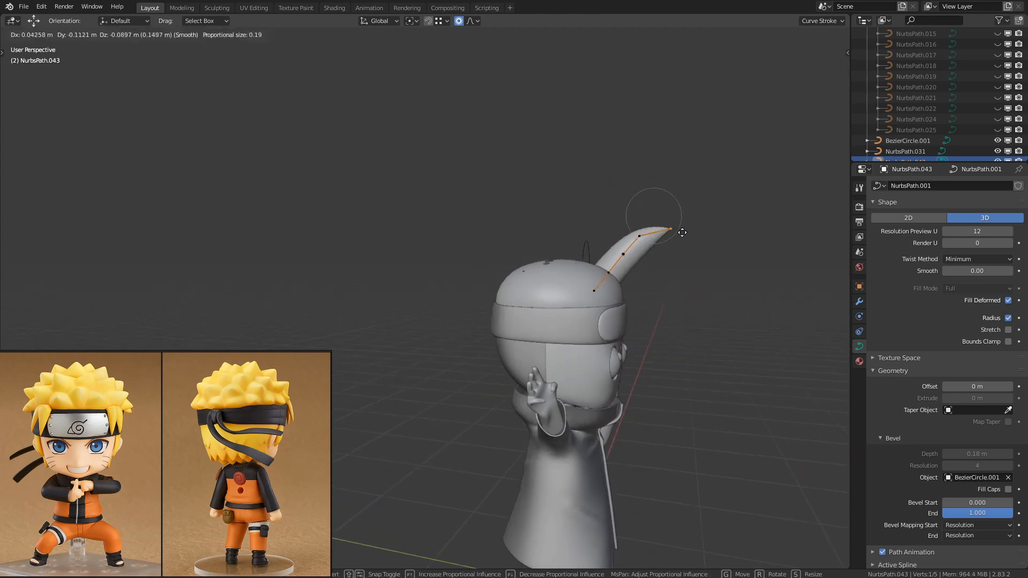
{"action": "left_click", "coordinate": [685, 273]}
Step: Lower the control point behind the tip and the middle control point to curve the strand forward over the head
{"action": "left_click", "coordinate": [640, 238]}
{"action": "key", "text": "g"}
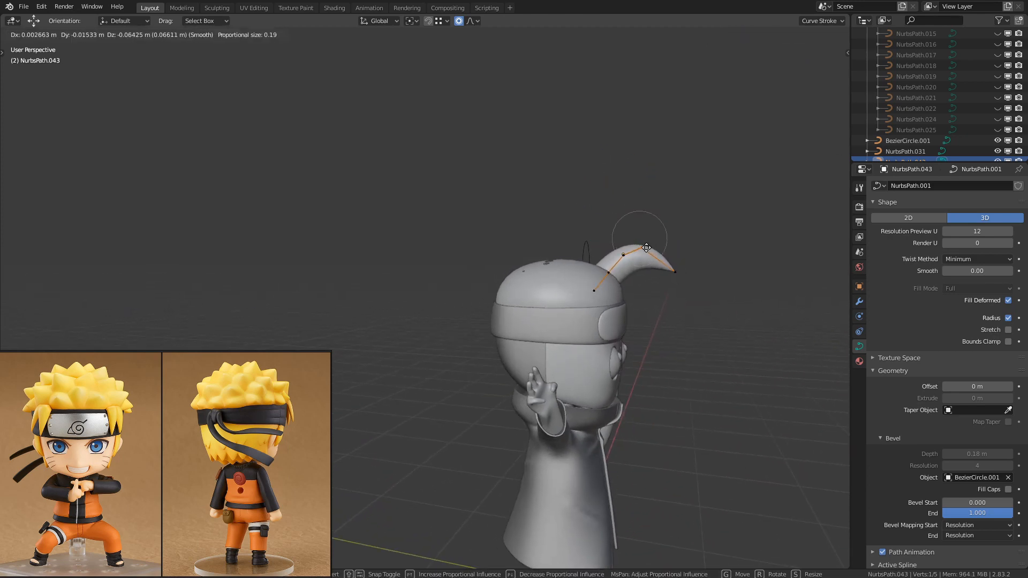
{"action": "left_click", "coordinate": [627, 245]}
{"action": "left_click", "coordinate": [623, 255]}
{"action": "key", "text": "g"}
{"action": "left_click", "coordinate": [624, 278]}
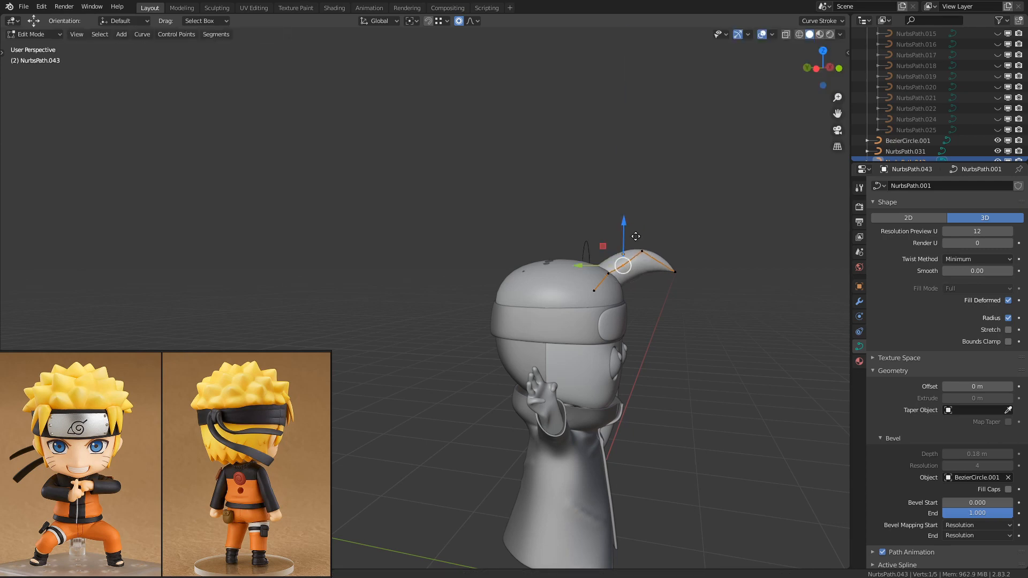
Step: Refine the strand's bend by repositioning its middle and near-tip control points, including a move along the Z axis
{"action": "key", "text": "g"}
{"action": "left_click", "coordinate": [648, 255]}
{"action": "left_click", "coordinate": [647, 255]}
{"action": "key", "text": "g"}
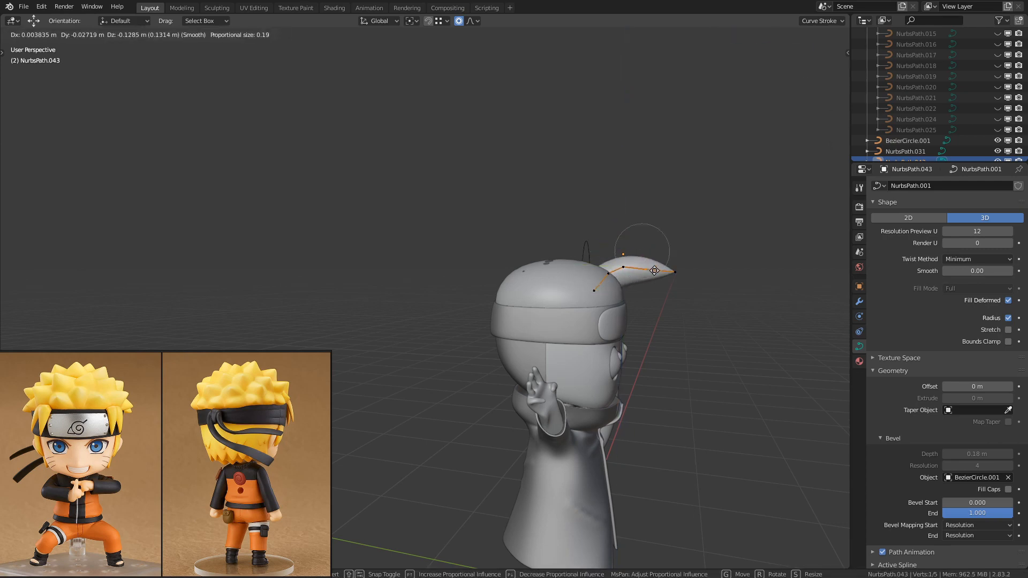
{"action": "left_click", "coordinate": [666, 274]}
{"action": "key", "text": "g"}
{"action": "key", "text": "z"}
{"action": "left_click", "coordinate": [669, 257]}
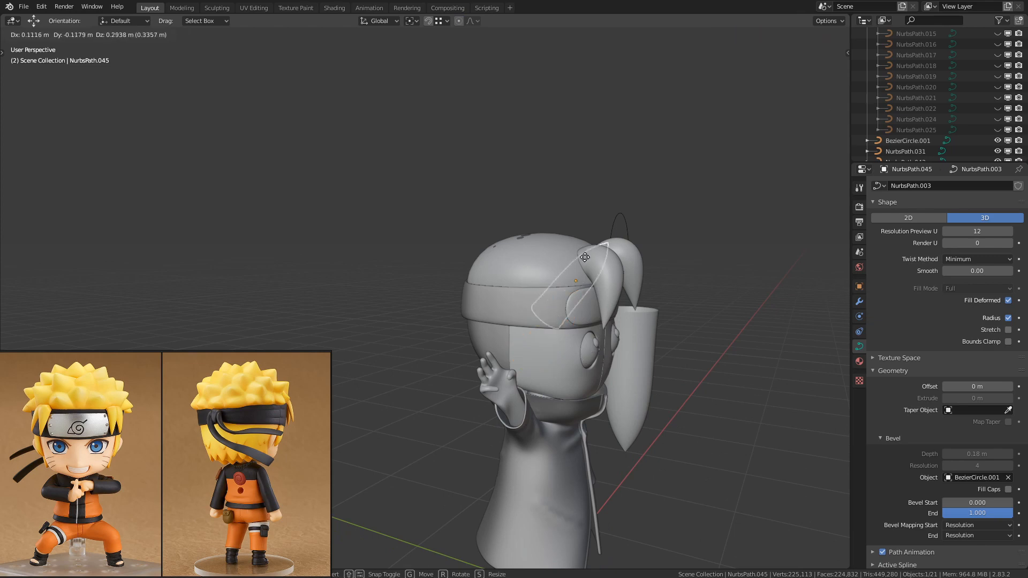
Step: Position the duplicated strands around the front and top of the head to form a spiky fringe
{"action": "left_click", "coordinate": [632, 233]}
{"action": "middle_click_drag", "start_coordinate": [631, 234], "coordinate": [545, 233]}
{"action": "left_click_drag", "start_coordinate": [446, 224], "coordinate": [415, 220]}
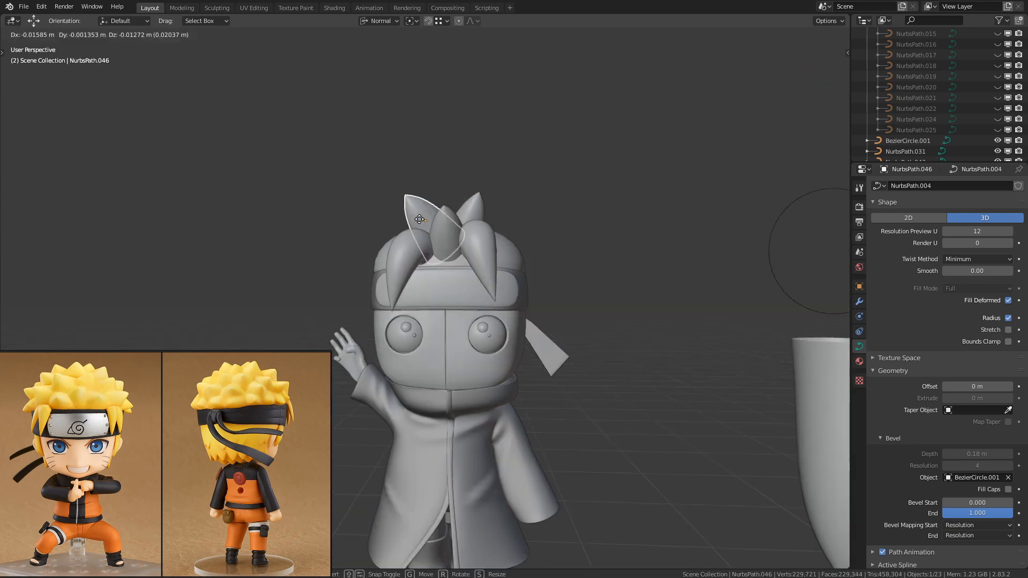
{"action": "left_click", "coordinate": [492, 181]}
{"action": "middle_click_drag", "start_coordinate": [492, 181], "coordinate": [497, 266]}
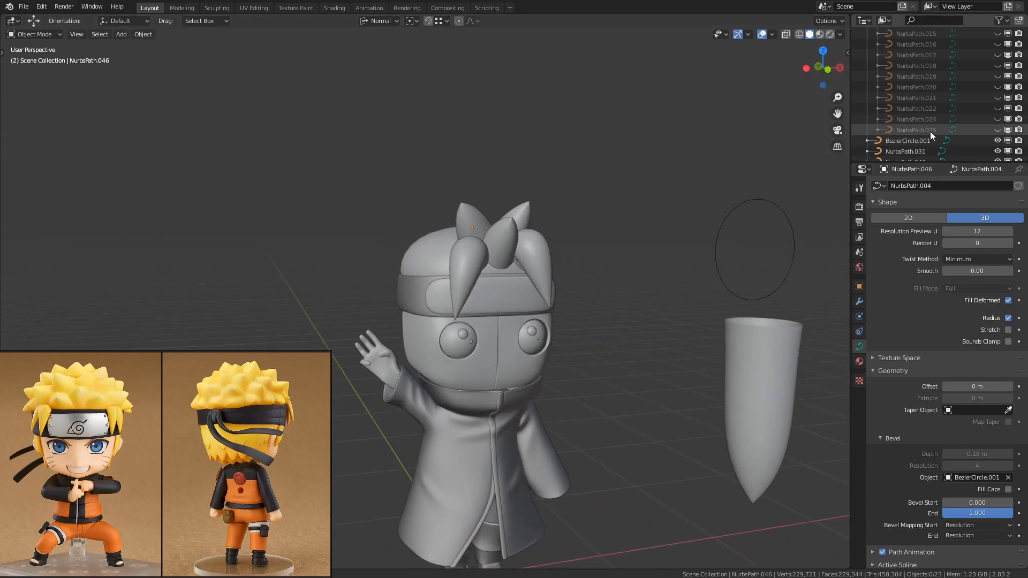
Step: Hide the bevel circle and the newly made strands, and unhide NurbsPath.001 to NurbsPath.008 in the hair_curve_Top collection
{"action": "scroll", "coordinate": [929, 130], "scroll_direction": "down", "scroll_amount": 2}
{"action": "left_click_drag", "start_coordinate": [997, 98], "coordinate": [997, 211]}
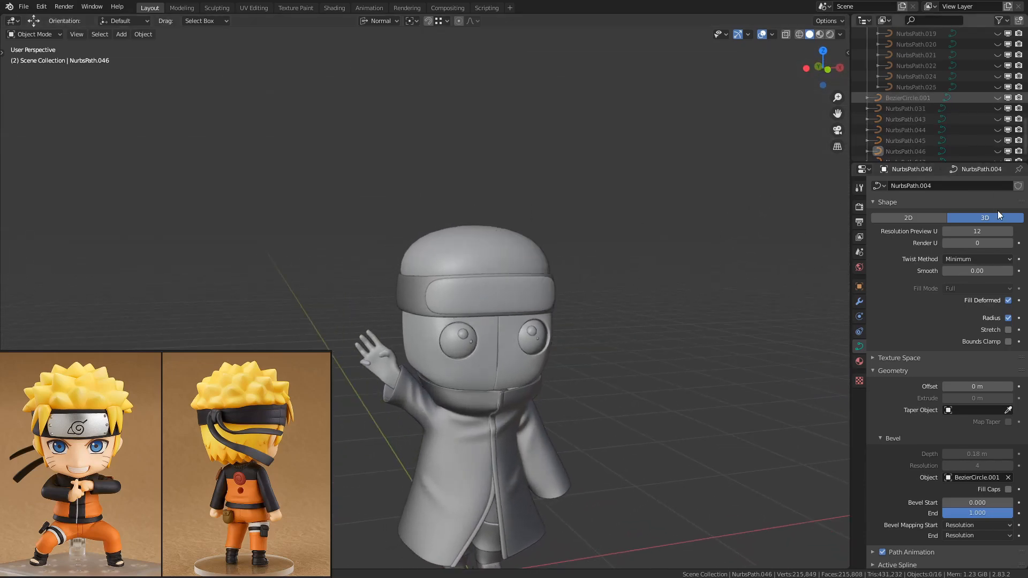
{"action": "scroll", "coordinate": [946, 129], "scroll_direction": "up", "scroll_amount": 10}
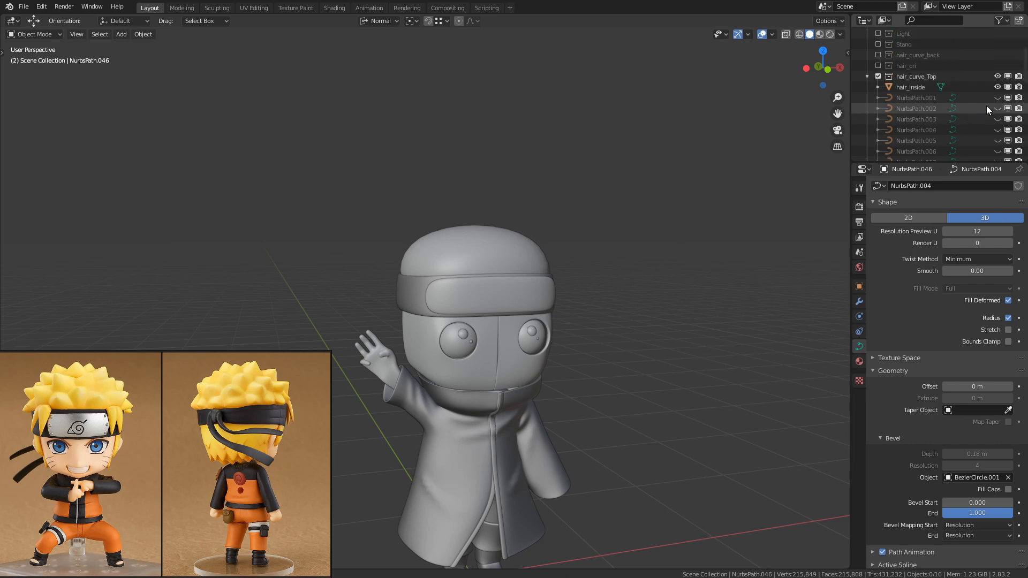
{"action": "left_click_drag", "start_coordinate": [997, 98], "coordinate": [992, 213]}
{"action": "scroll", "coordinate": [974, 117], "scroll_direction": "down", "scroll_amount": 3}
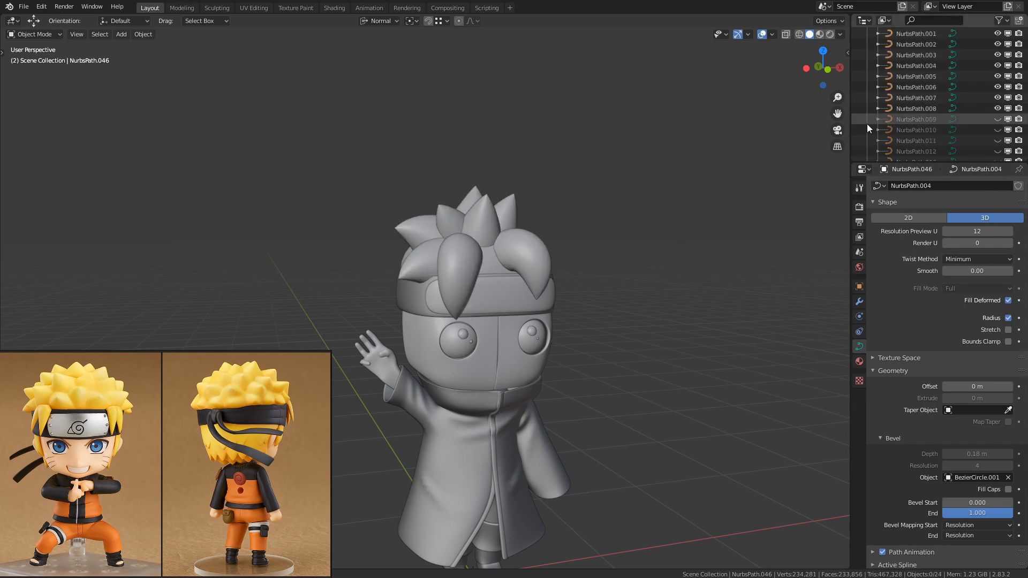
Step: Unhide the remaining strands NurbsPath.009 to NurbsPath.025 and enable the hair_curve_back collection
{"action": "middle_click_drag", "start_coordinate": [738, 140], "coordinate": [651, 165]}
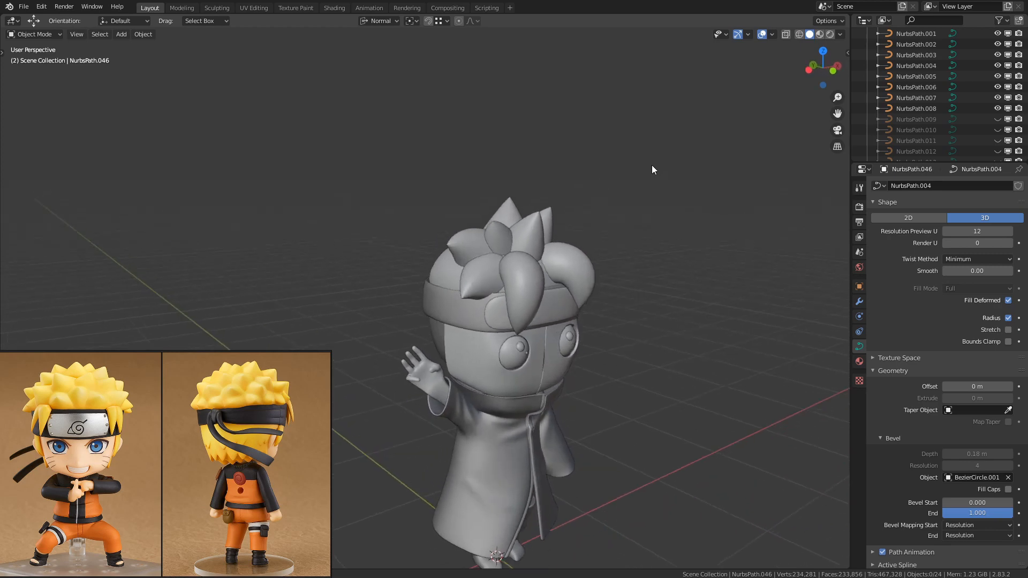
{"action": "left_click_drag", "start_coordinate": [996, 119], "coordinate": [996, 160]}
{"action": "scroll", "coordinate": [972, 134], "scroll_direction": "down", "scroll_amount": 3}
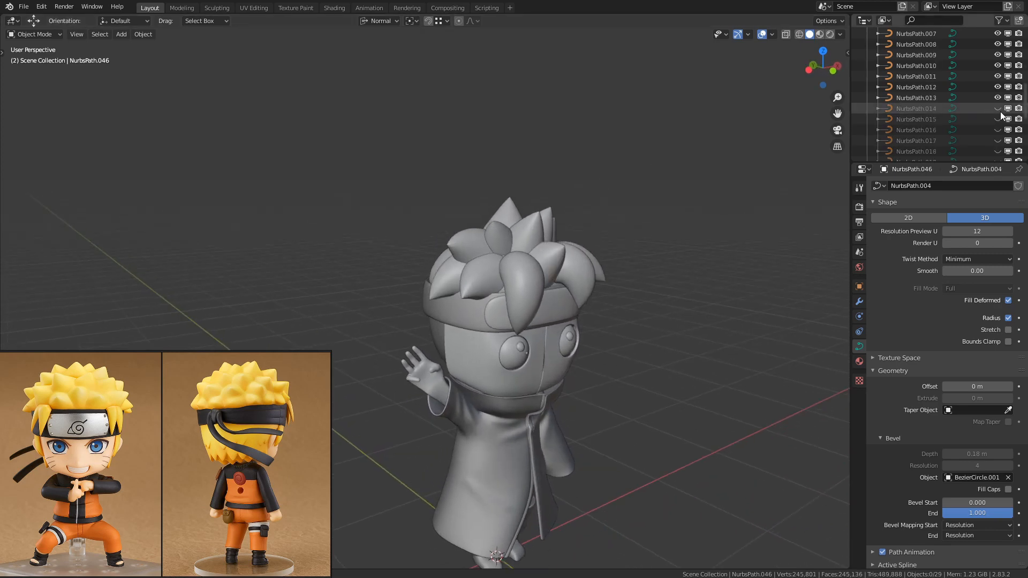
{"action": "left_click_drag", "start_coordinate": [999, 112], "coordinate": [982, 397]}
{"action": "scroll", "coordinate": [942, 214], "scroll_direction": "up", "scroll_amount": 5}
{"action": "left_click_drag", "start_coordinate": [996, 280], "coordinate": [999, 323]}
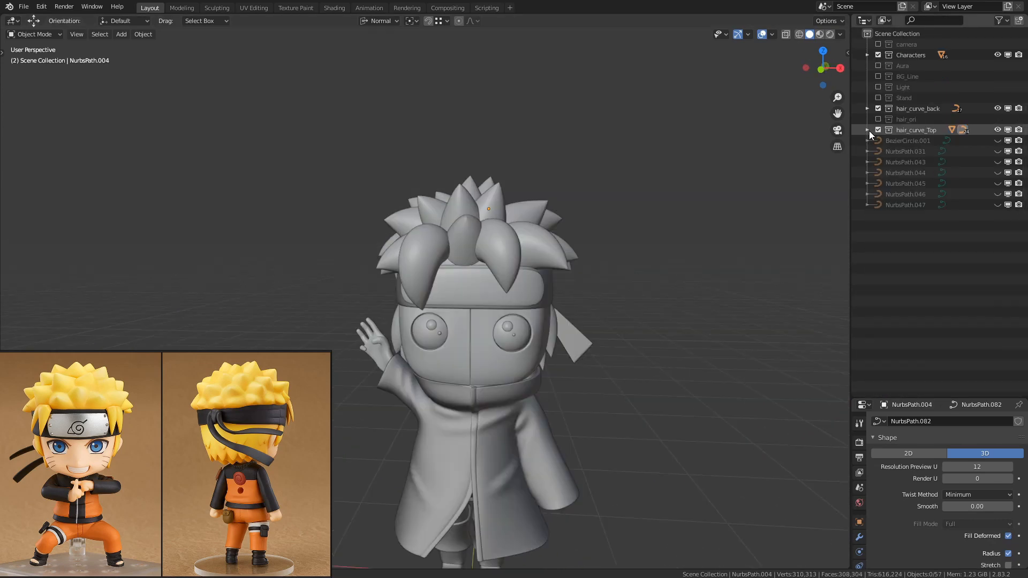
Step: Move the hair_inside mesh from the hair_curve_Top collection out beside the head to inspect it, and undo the move
{"action": "left_click", "coordinate": [867, 130]}
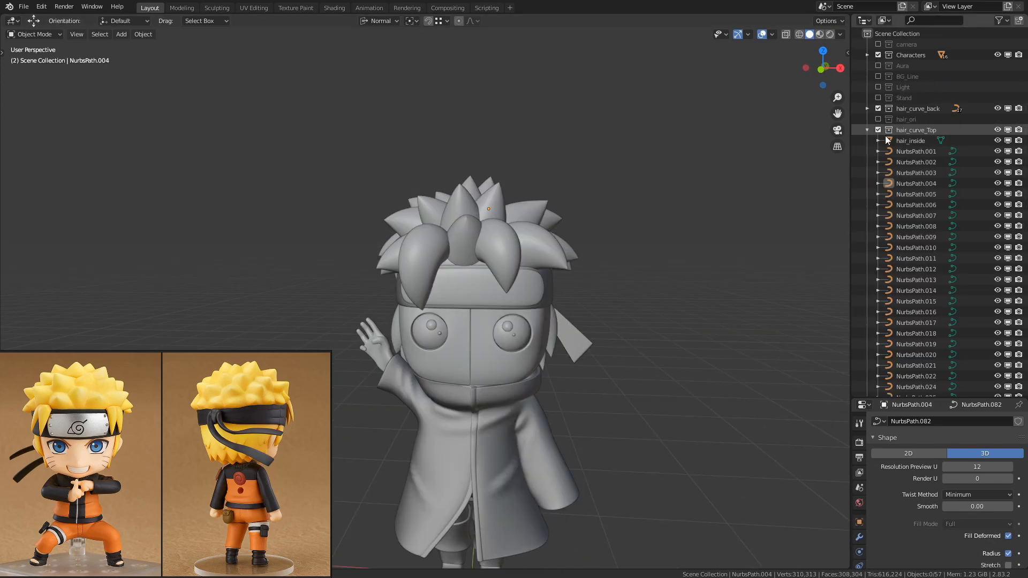
{"action": "left_click", "coordinate": [903, 141]}
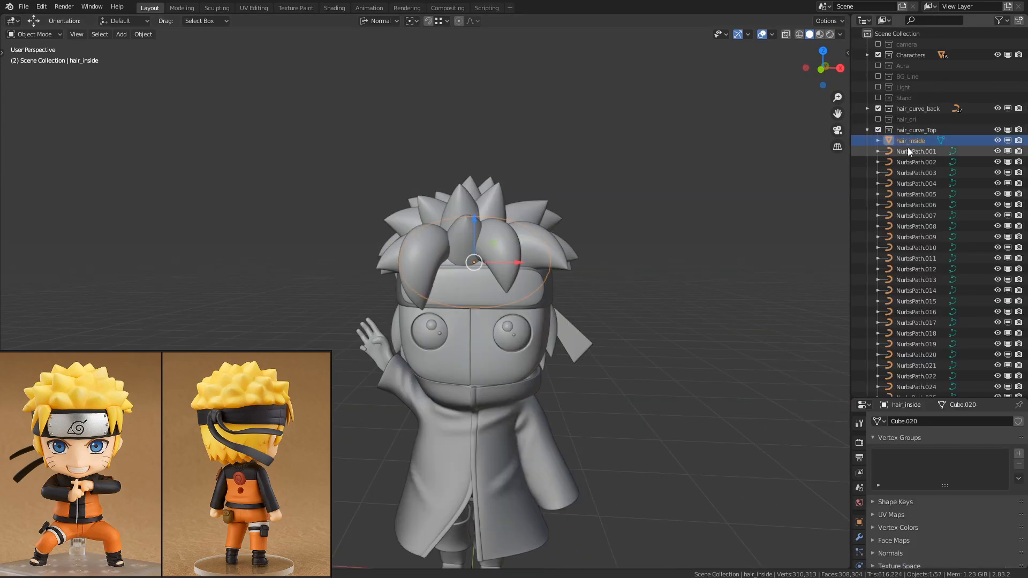
{"action": "key", "text": "g"}
{"action": "left_click", "coordinate": [663, 252]}
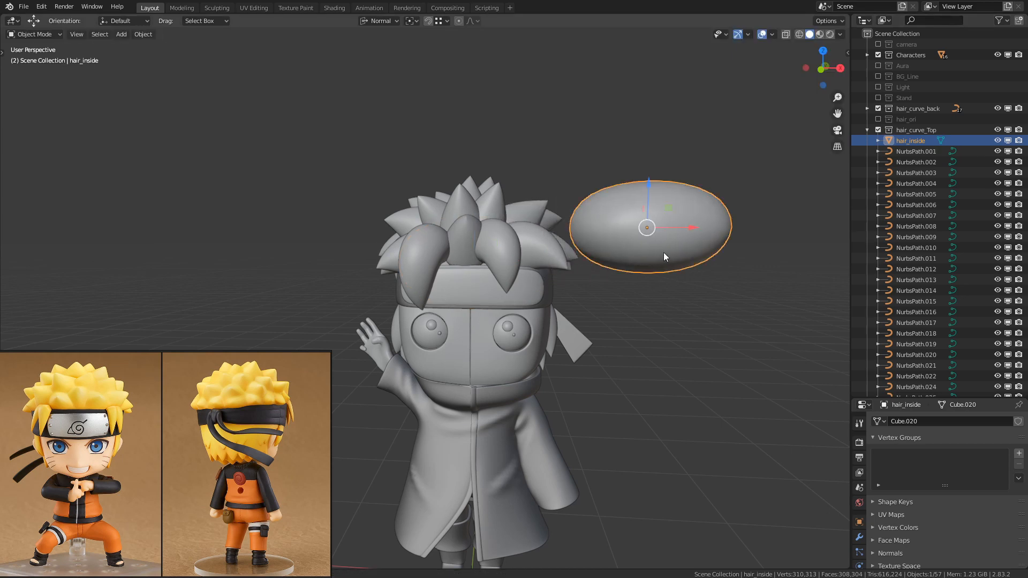
{"action": "mouse_move", "coordinate": [664, 252]}
{"action": "middle_mouse_down"}
{"action": "mouse_move", "coordinate": [673, 328]}
{"action": "mouse_move", "coordinate": [675, 256]}
{"action": "middle_mouse_up"}
{"action": "key", "text": "ctrl+z"}
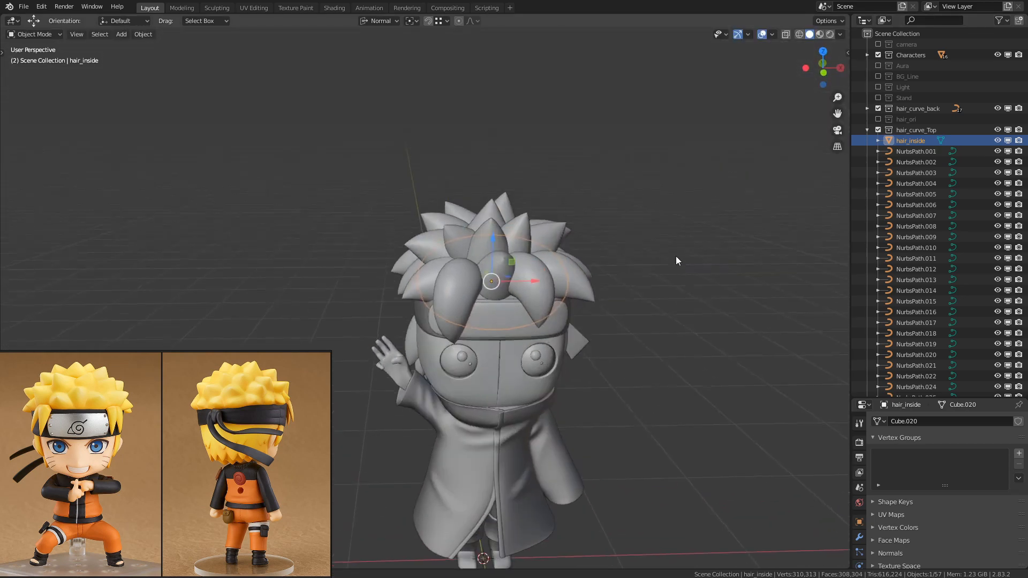
Step: Try to join the curve strands NurbsPath.001 to NurbsPath.025 with the hair_inside mesh
{"action": "scroll", "coordinate": [880, 242], "scroll_direction": "down", "scroll_amount": 4}
{"action": "left_click", "coordinate": [920, 313], "text": "shift"}
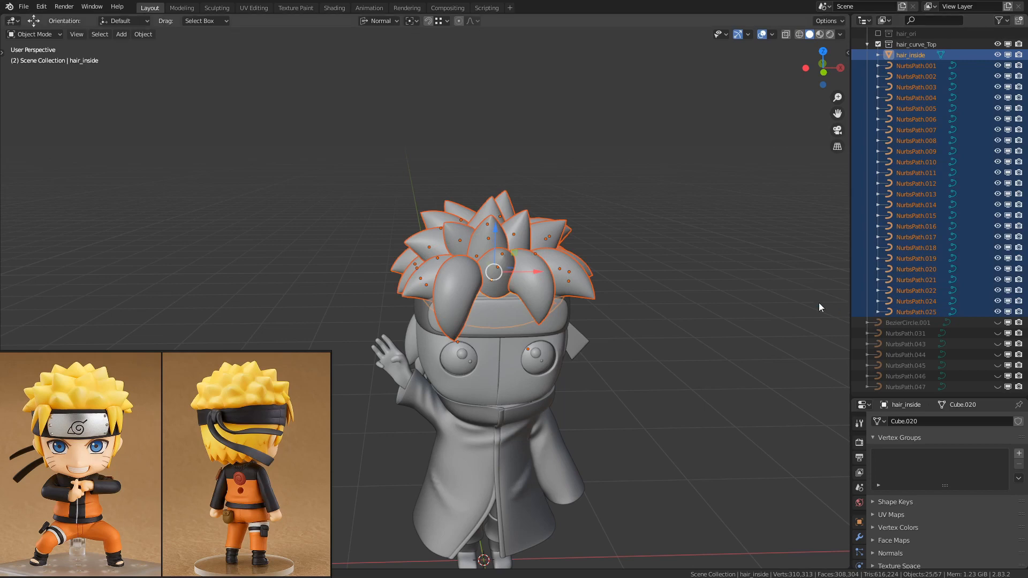
{"action": "middle_click_drag", "start_coordinate": [623, 286], "coordinate": [613, 282]}
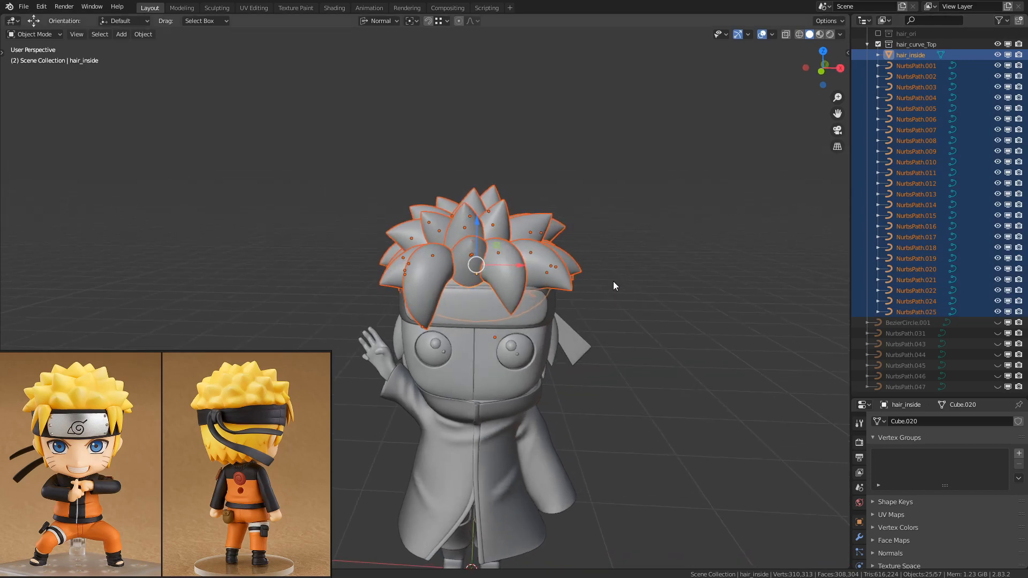
{"action": "key", "text": "ctrl+j"}
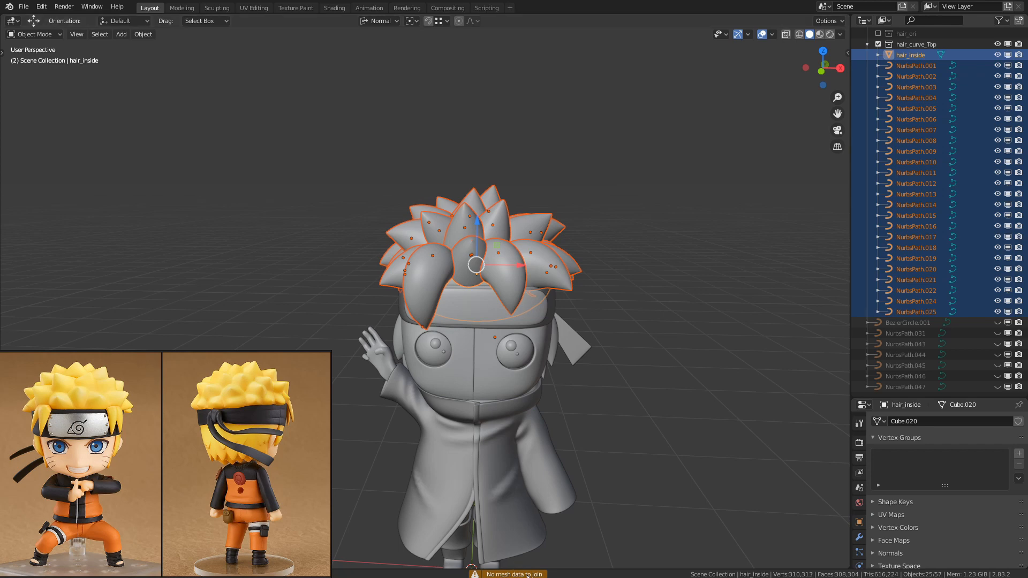
{"action": "middle_click_drag", "start_coordinate": [615, 429], "coordinate": [627, 421]}
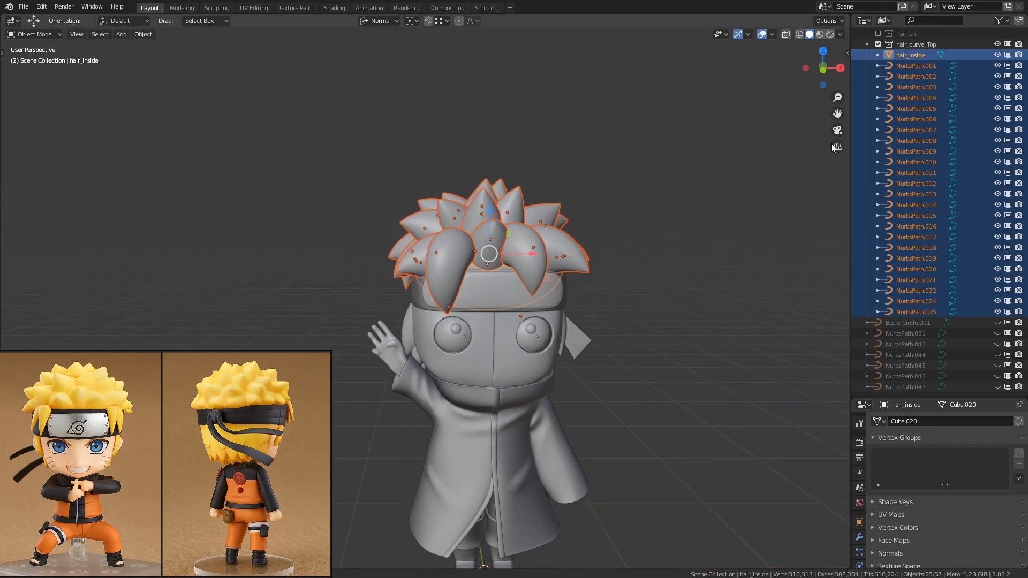
Step: Convert the curve strands NurbsPath.001 to NurbsPath.025 to meshes, leaving hair_inside out of the selection
{"action": "left_click", "coordinate": [900, 66]}
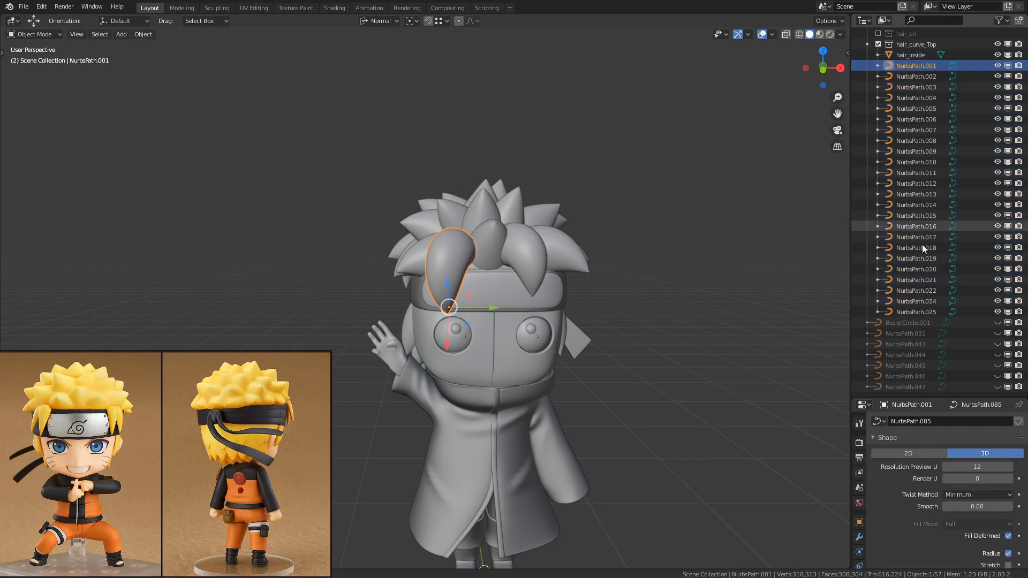
{"action": "left_click", "coordinate": [919, 313], "text": "shift"}
{"action": "right_click", "coordinate": [512, 243]}
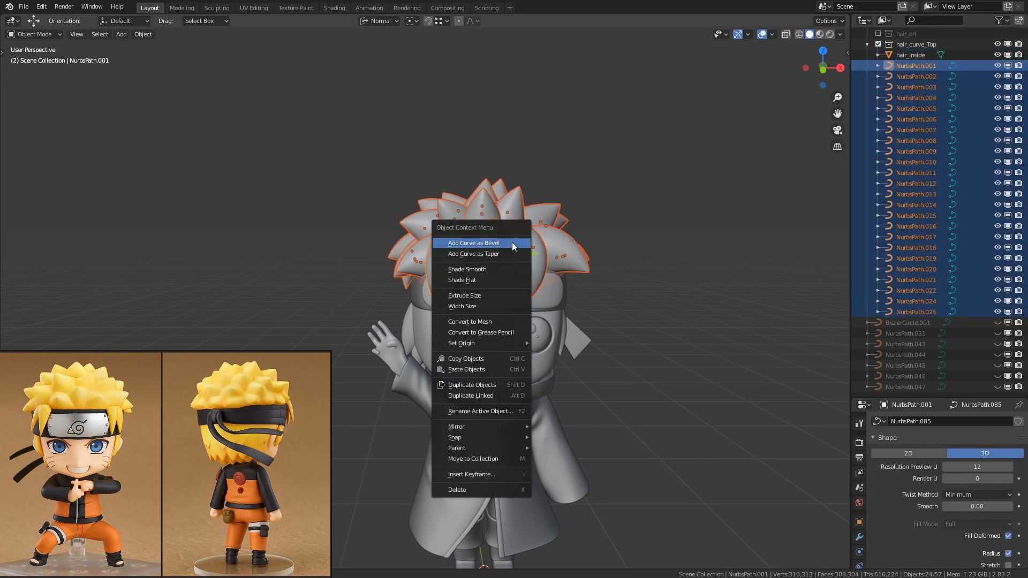
{"action": "left_click", "coordinate": [497, 322]}
Step: Join the converted strands NurbsPath.001 to NurbsPath.025 into the hair_inside mesh and move the joined hair to check it
{"action": "left_click", "coordinate": [911, 59], "text": "ctrl"}
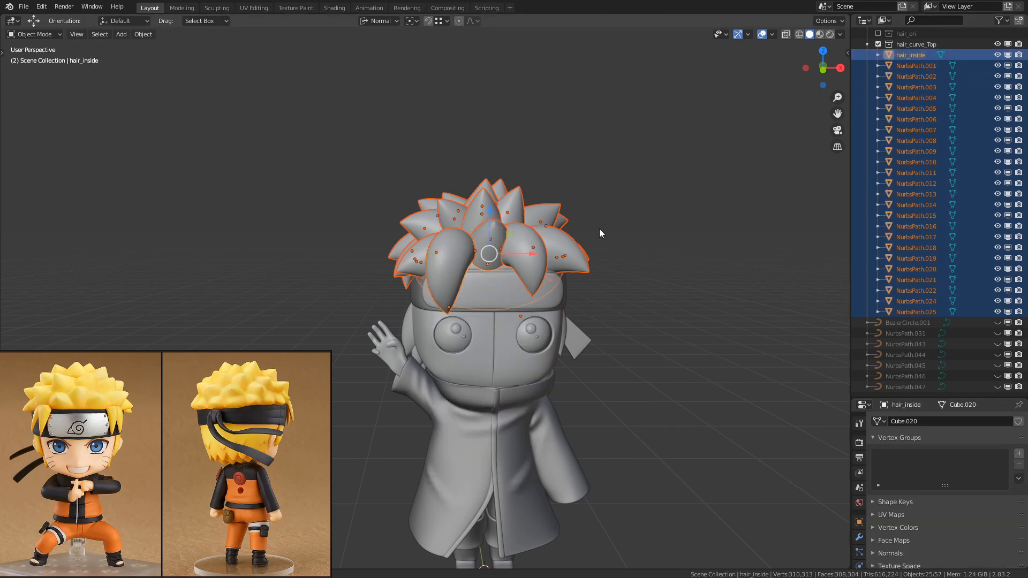
{"action": "key", "text": "ctrl+j"}
{"action": "key", "text": "g"}
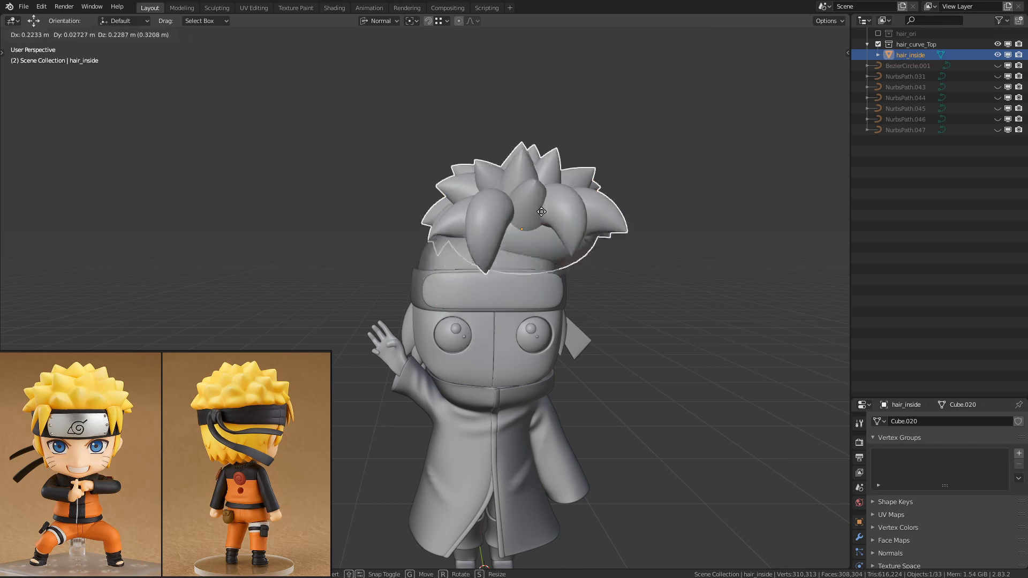
{"action": "left_click", "coordinate": [577, 205]}
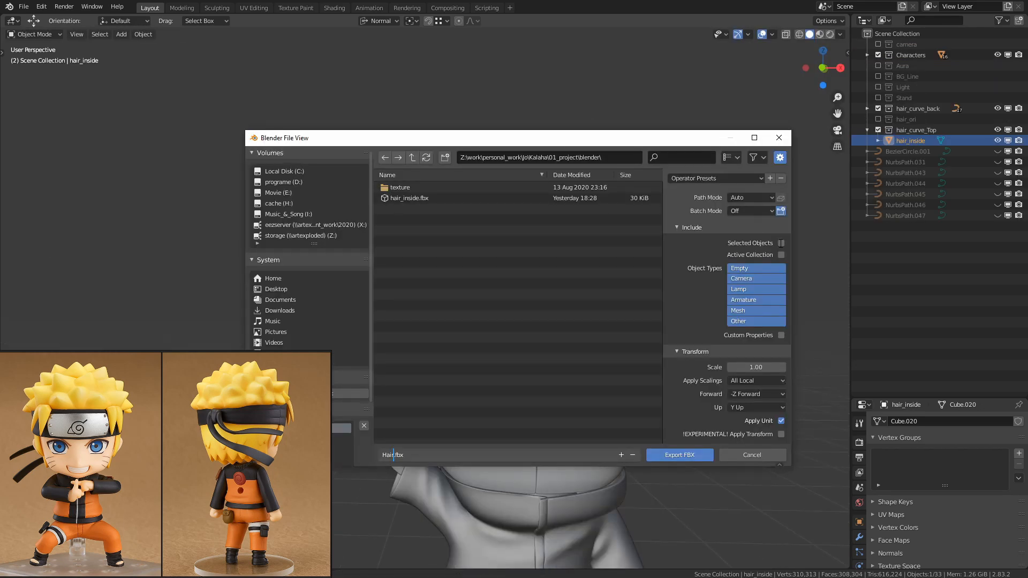
Step: Export only the selected hair_inside object to the blender project folder as Hair.fbx
{"action": "left_click", "coordinate": [780, 243]}
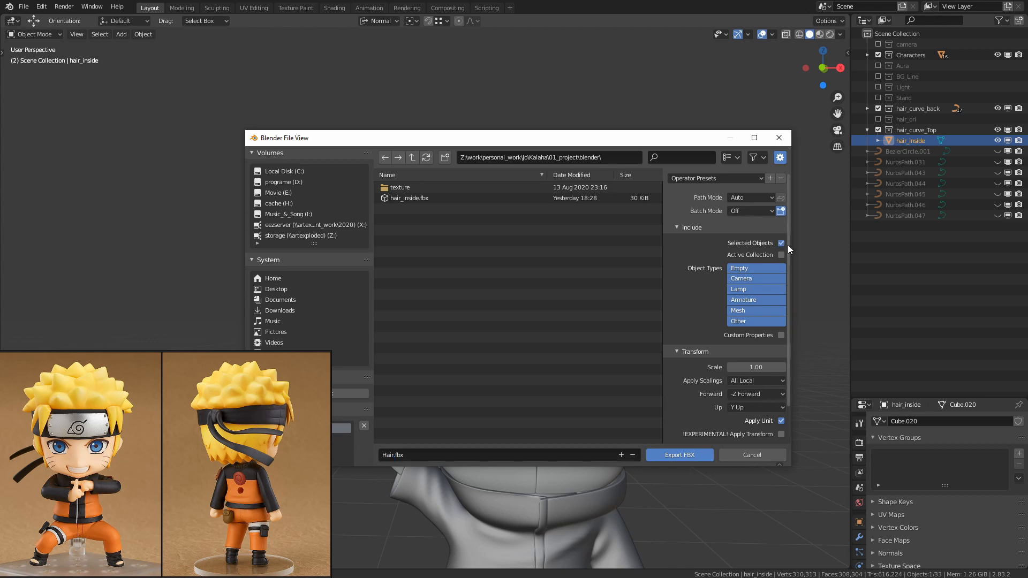
{"action": "left_click", "coordinate": [679, 455]}
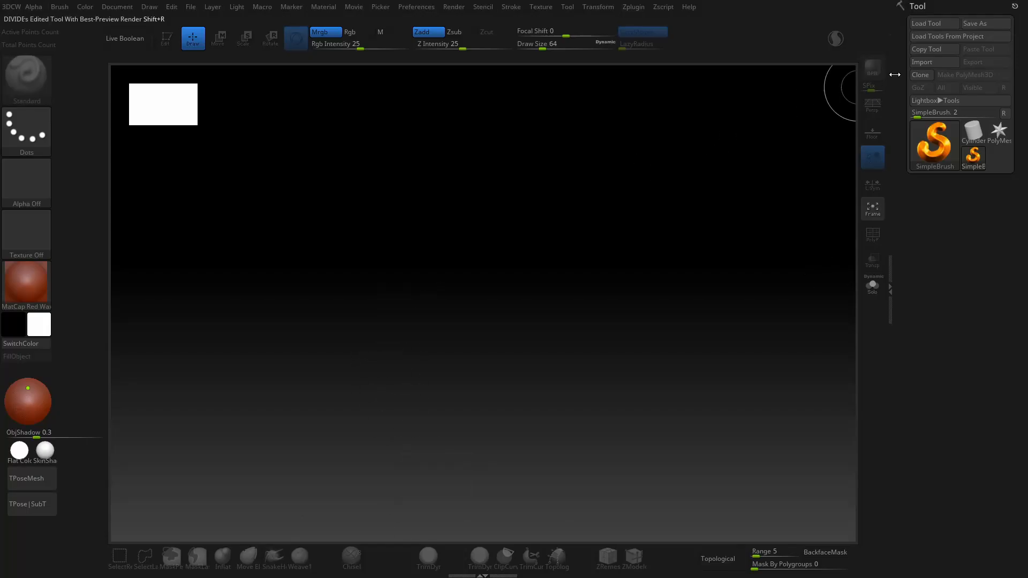
Step: Switch to ZBrush, import Hair.fbx with the default FBX options and place the hair on the canvas in Edit mode
{"action": "left_click", "coordinate": [927, 63]}
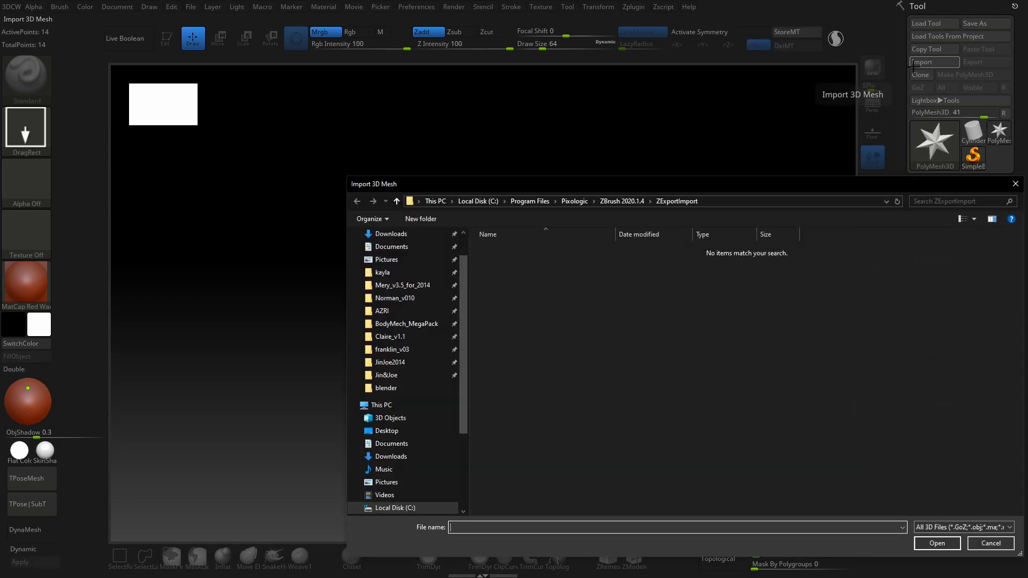
{"action": "left_click", "coordinate": [729, 201]}
{"action": "type", "text": "Zoomit"}
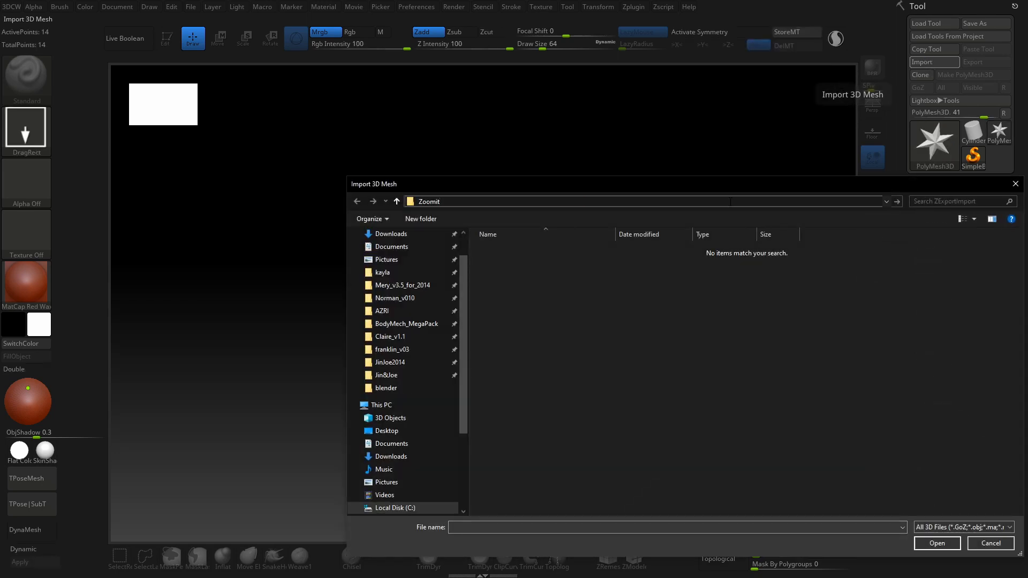
{"action": "double_click", "coordinate": [655, 300]}
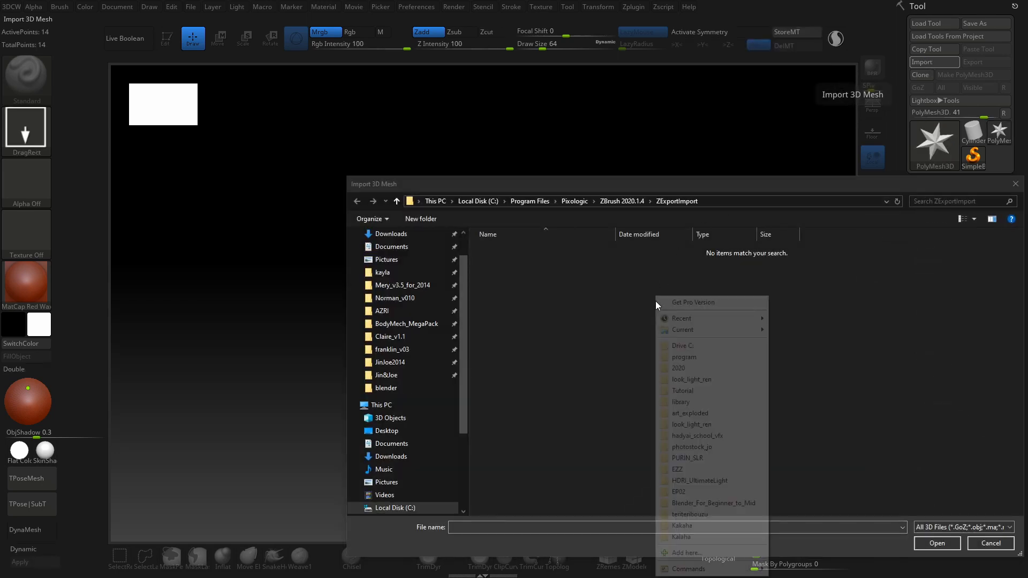
{"action": "left_click", "coordinate": [679, 368]}
{"action": "double_click", "coordinate": [551, 278]}
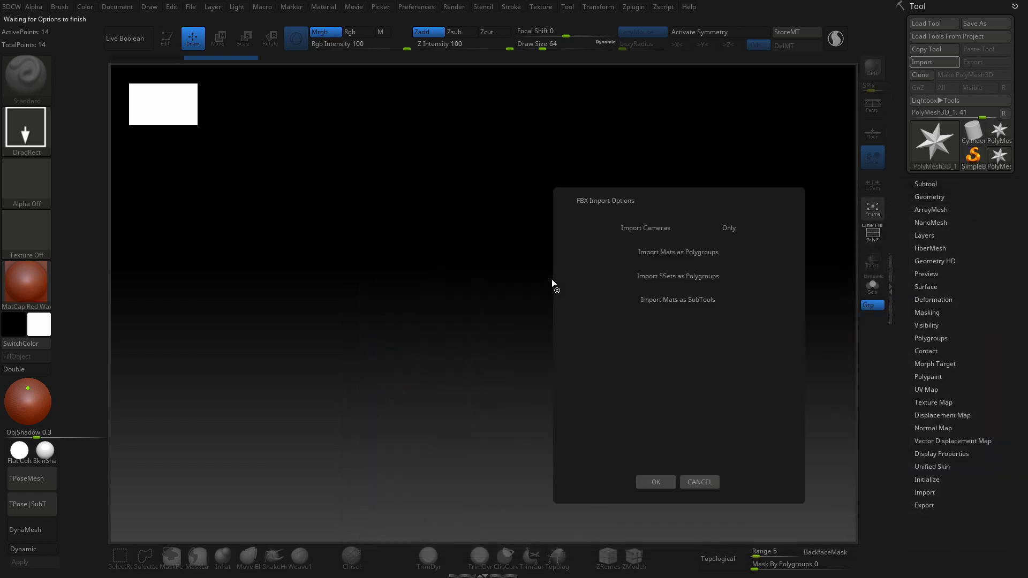
{"action": "left_click", "coordinate": [656, 482]}
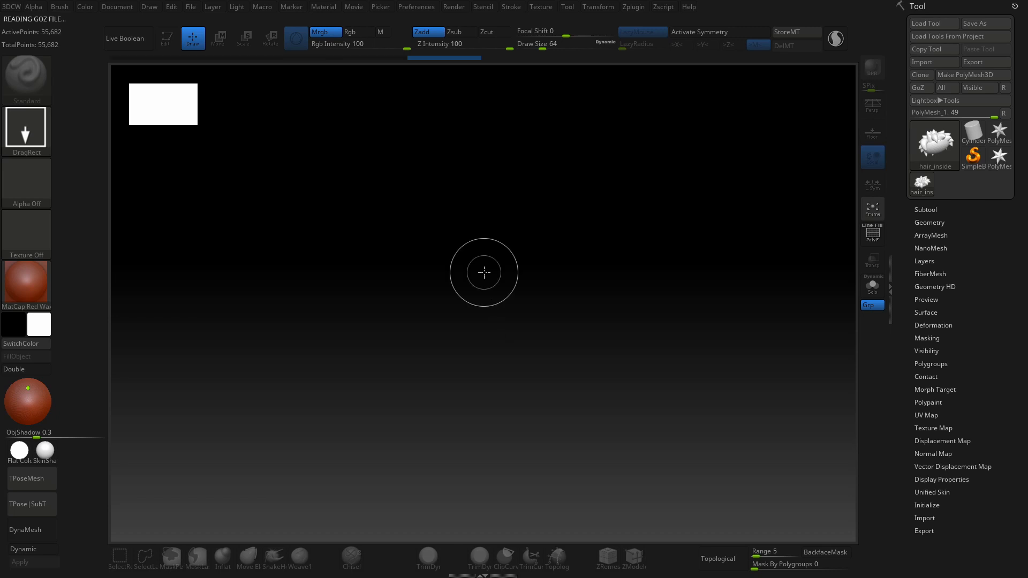
{"action": "mouse_move", "coordinate": [484, 272]}
{"action": "left_mouse_down"}
{"action": "mouse_move", "coordinate": [529, 498]}
{"action": "mouse_move", "coordinate": [516, 517]}
{"action": "left_mouse_up"}
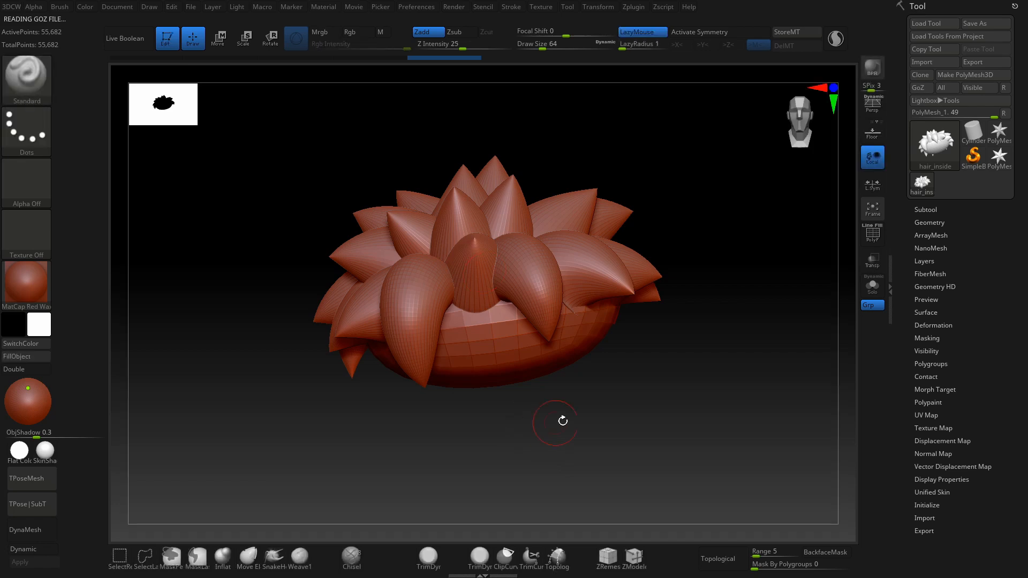
Step: Fuse the imported hair into a single surface with DynaMesh at resolution 128
{"action": "left_click", "coordinate": [919, 223]}
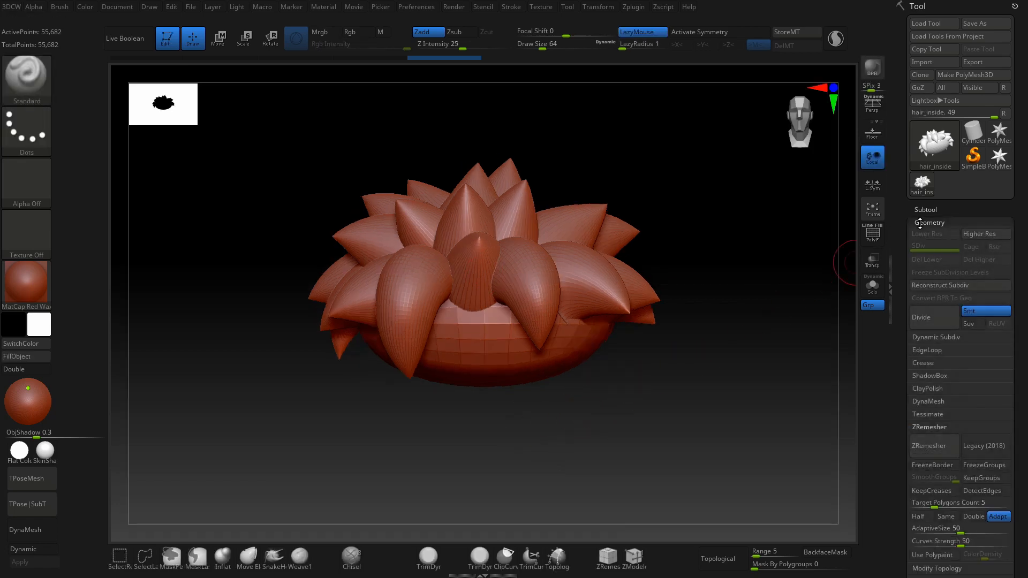
{"action": "left_click", "coordinate": [926, 403]}
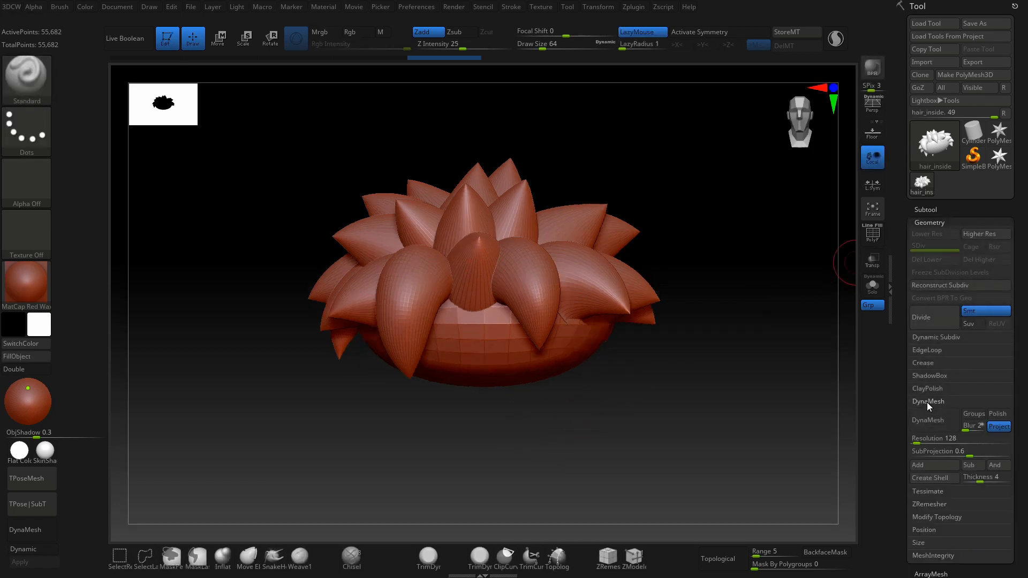
{"action": "left_click", "coordinate": [924, 422]}
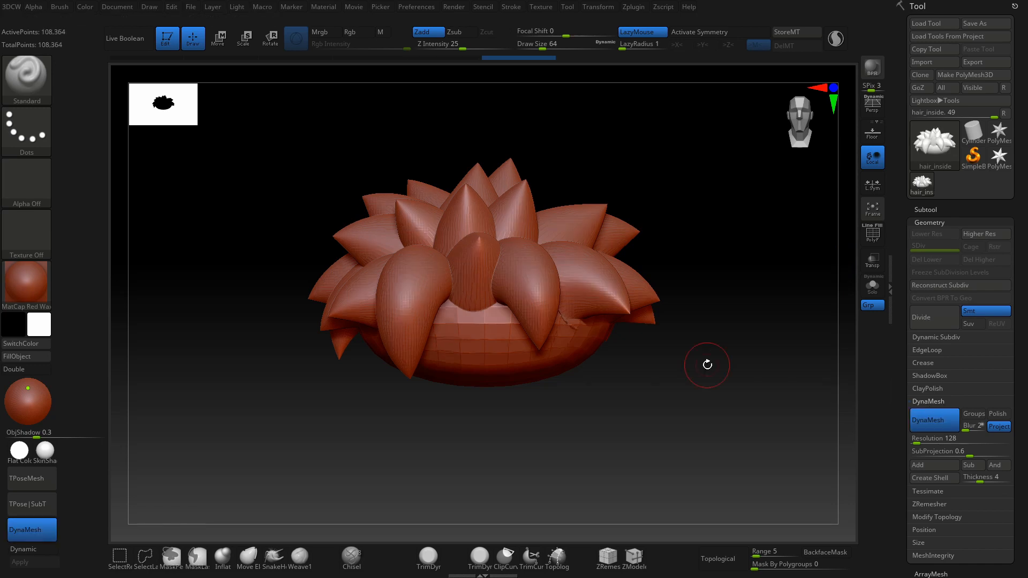
Step: Try smoothing the front of the hair with the Smooth brush at draw size 251, and undo the strokes
{"action": "key", "text": "shift"}
{"action": "mouse_move", "coordinate": [702, 371]}
{"action": "left_mouse_down"}
{"action": "mouse_move", "coordinate": [692, 391]}
{"action": "mouse_move", "coordinate": [679, 369]}
{"action": "mouse_move", "coordinate": [636, 369]}
{"action": "mouse_move", "coordinate": [691, 369]}
{"action": "left_mouse_up"}
{"action": "key", "text": "space"}
{"action": "left_click_drag", "start_coordinate": [551, 287], "coordinate": [457, 276], "text": "shift"}
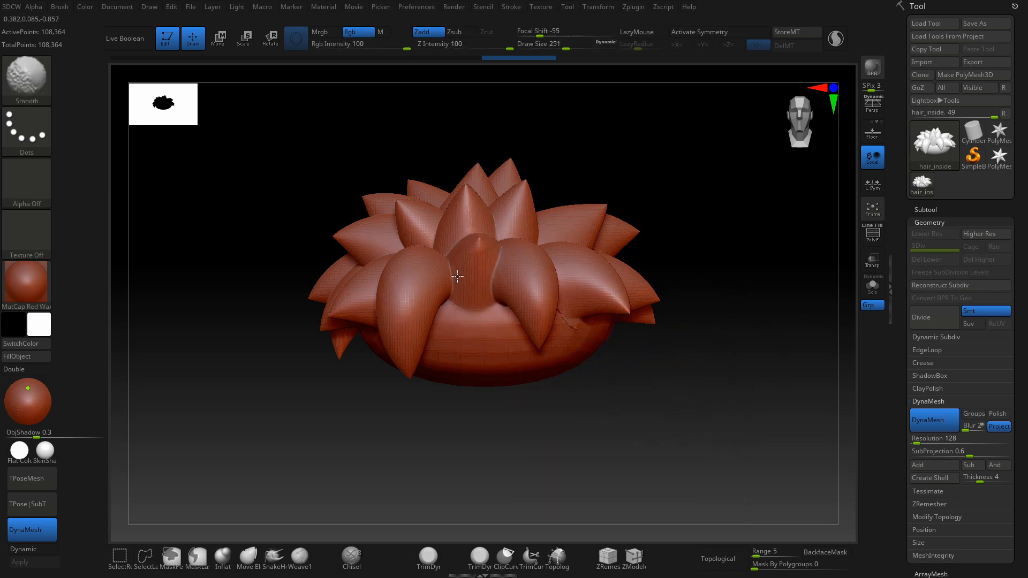
{"action": "left_click_drag", "start_coordinate": [613, 193], "coordinate": [686, 195]}
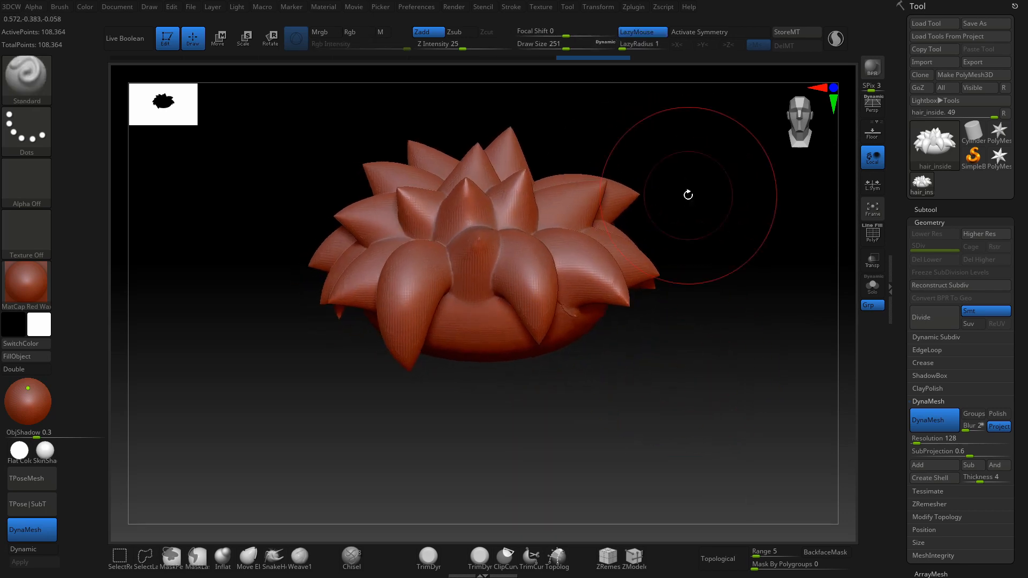
{"action": "left_click_drag", "start_coordinate": [690, 289], "coordinate": [715, 364]}
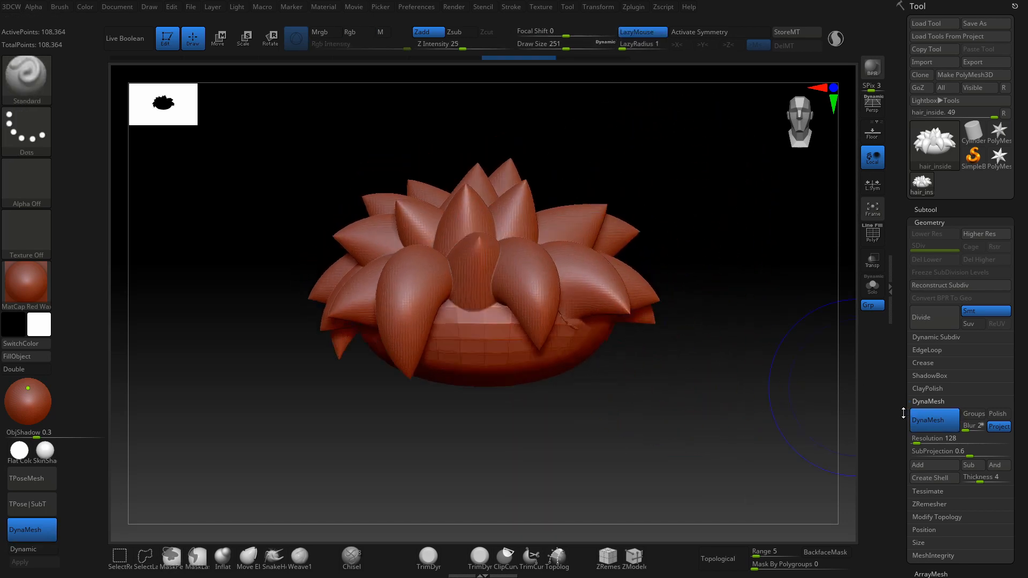
{"action": "left_click_drag", "start_coordinate": [904, 413], "coordinate": [909, 176]}
{"action": "key", "text": "shift"}
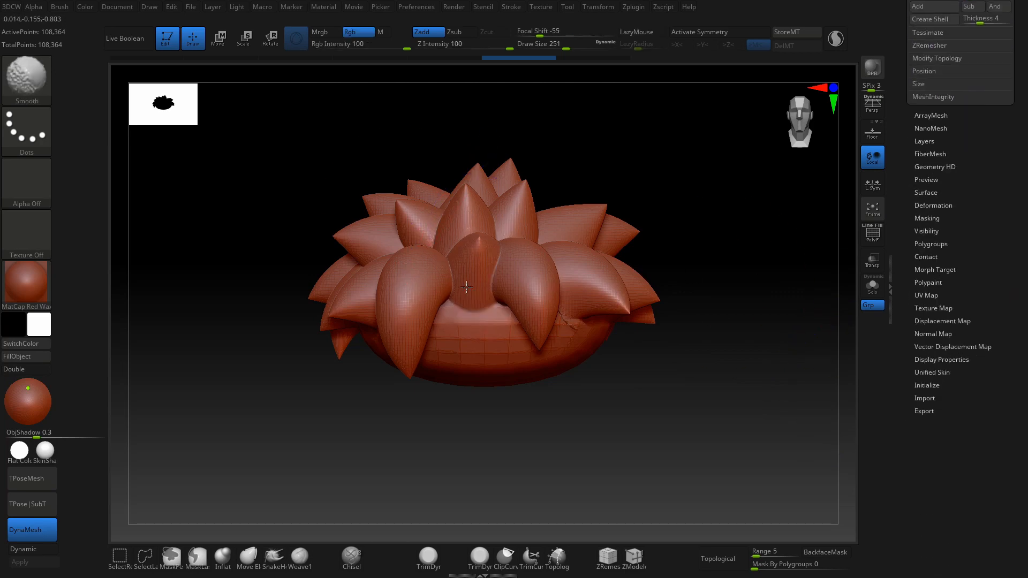
{"action": "key", "text": "ctrl+z"}
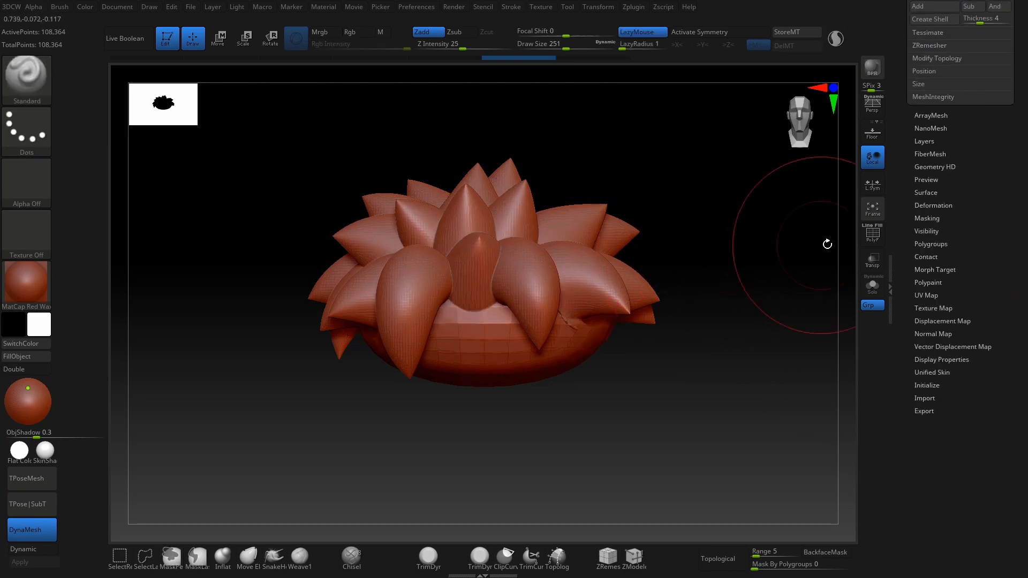
Step: Smooth the whole hair mesh slightly with the Polish deformation
{"action": "left_click", "coordinate": [933, 205]}
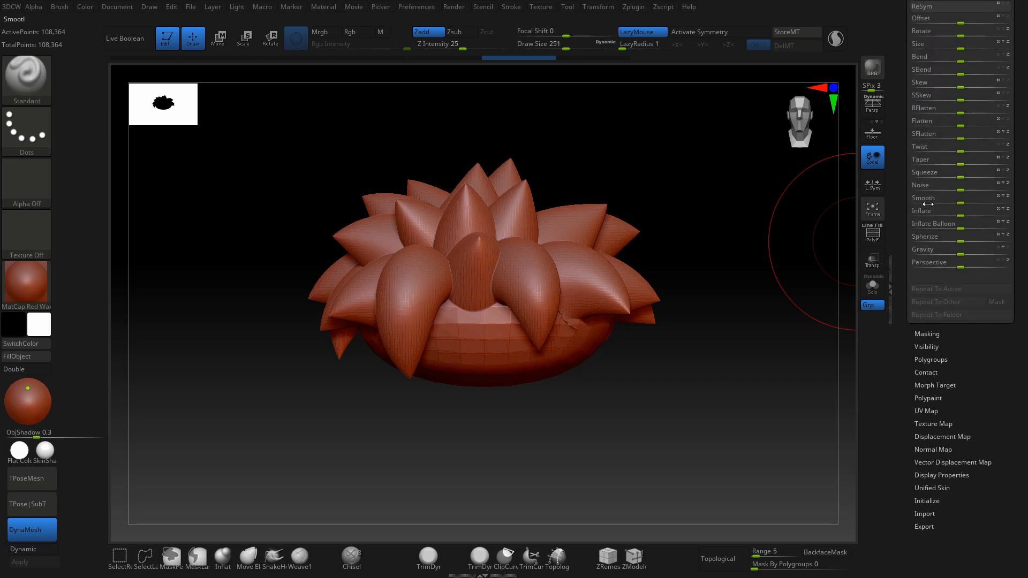
{"action": "scroll", "coordinate": [898, 187], "scroll_direction": "up", "scroll_amount": 5}
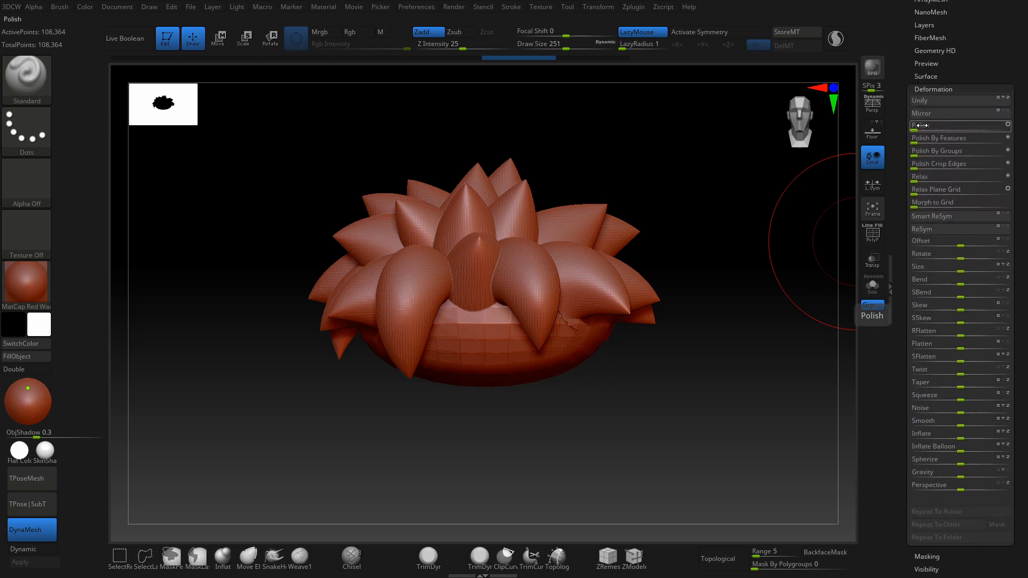
{"action": "left_click_drag", "start_coordinate": [921, 124], "coordinate": [931, 124]}
{"action": "left_click_drag", "start_coordinate": [993, 124], "coordinate": [994, 125]}
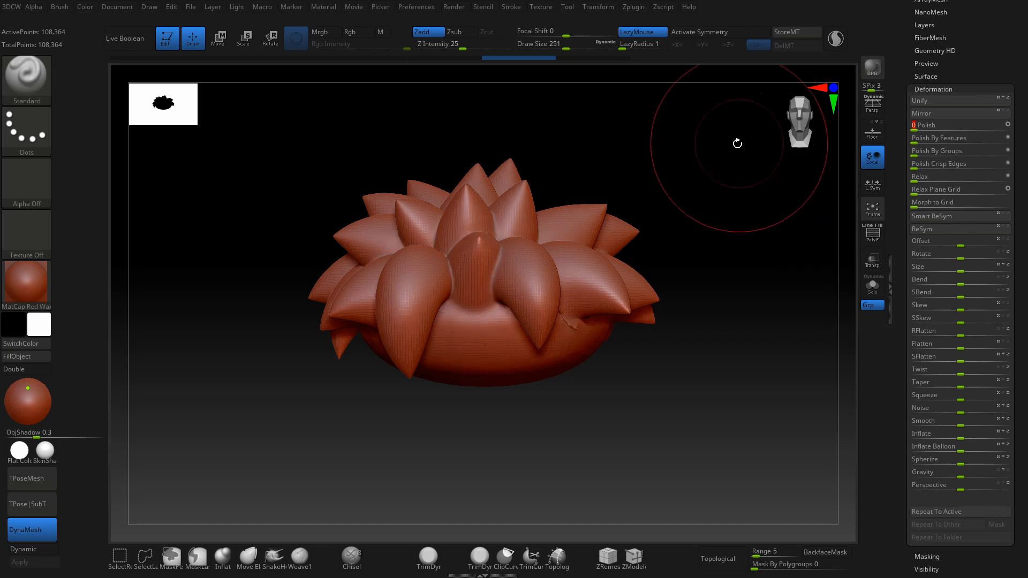
{"action": "mouse_move", "coordinate": [689, 239]}
{"action": "left_mouse_down"}
{"action": "mouse_move", "coordinate": [715, 246]}
{"action": "mouse_move", "coordinate": [746, 223]}
{"action": "mouse_move", "coordinate": [712, 195]}
{"action": "mouse_move", "coordinate": [684, 192]}
{"action": "left_mouse_up"}
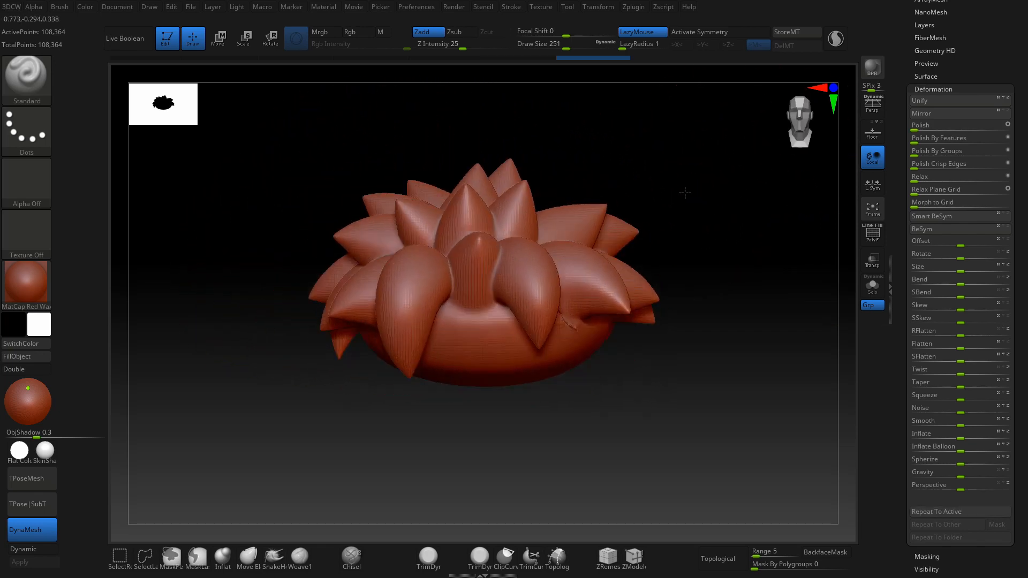
Step: Inspect the hair's wireframe, and remesh it with ZRemesher at a target polygon count of 5 with adaptive density
{"action": "left_click", "coordinate": [925, 88]}
{"action": "left_click_drag", "start_coordinate": [906, 75], "coordinate": [905, 166]}
{"action": "left_click", "coordinate": [924, 221]}
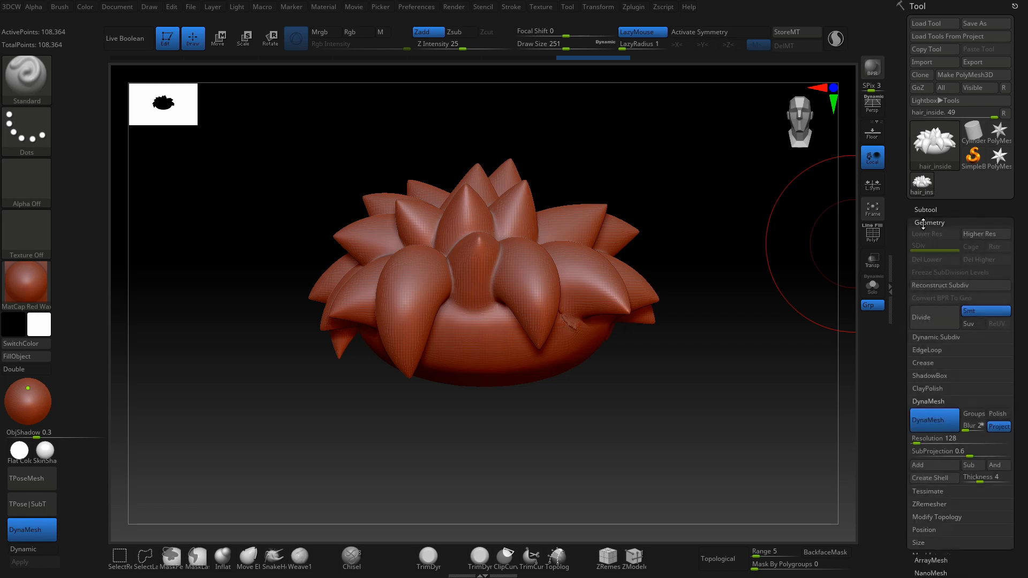
{"action": "left_click", "coordinate": [923, 400]}
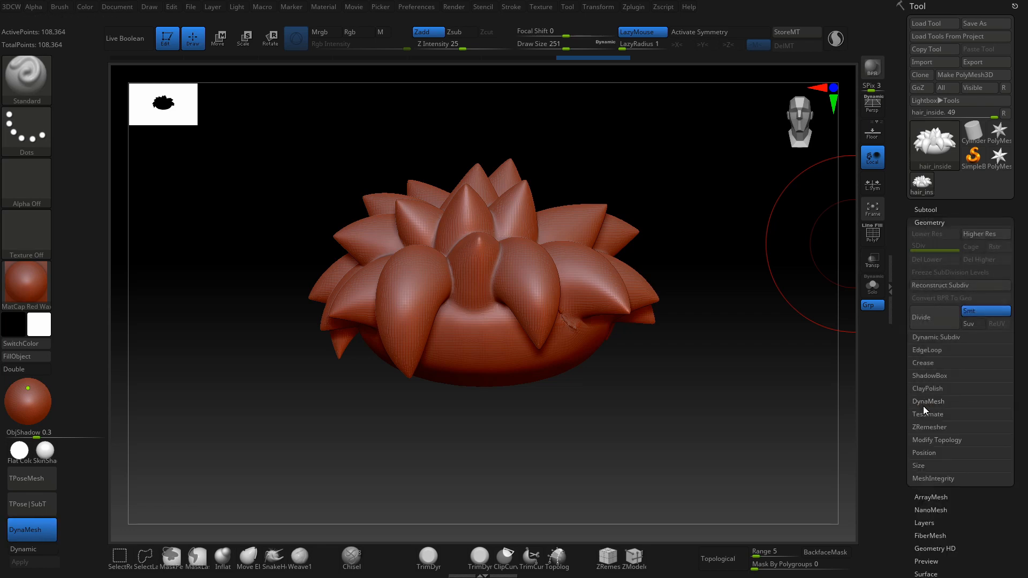
{"action": "left_click", "coordinate": [922, 426]}
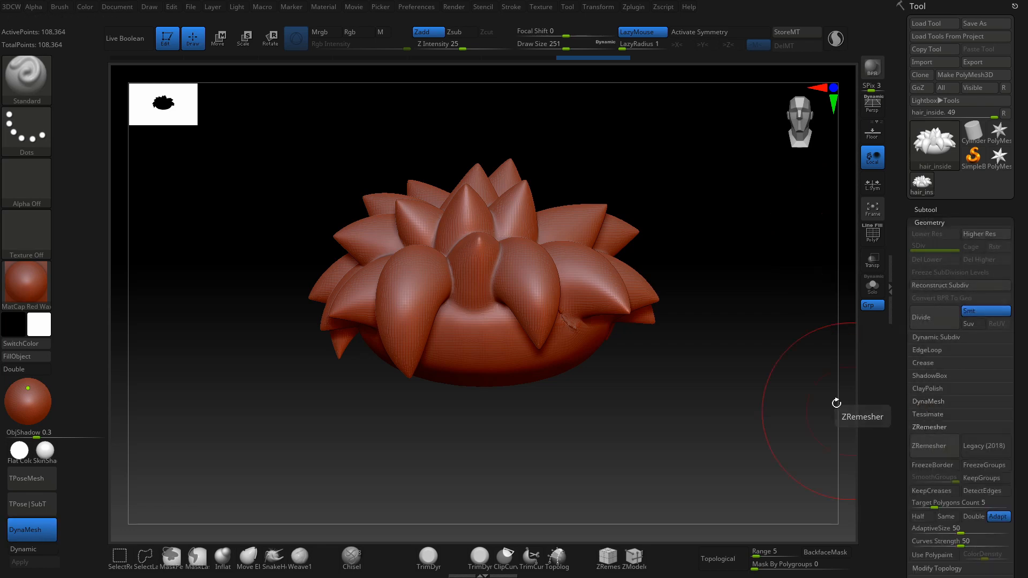
{"action": "key", "text": "shift"}
{"action": "key", "text": "shift+f"}
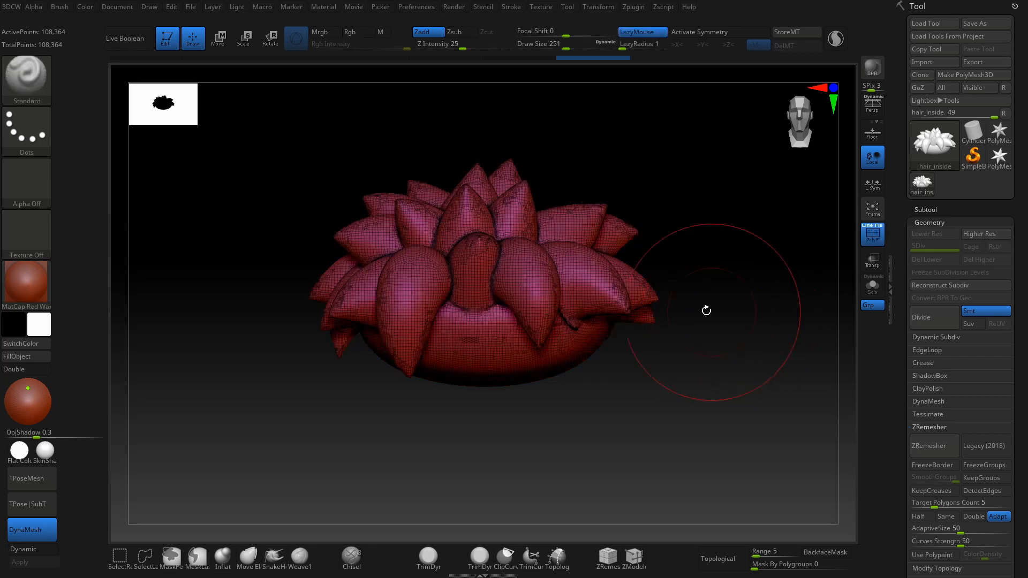
{"action": "key", "text": "shift+f"}
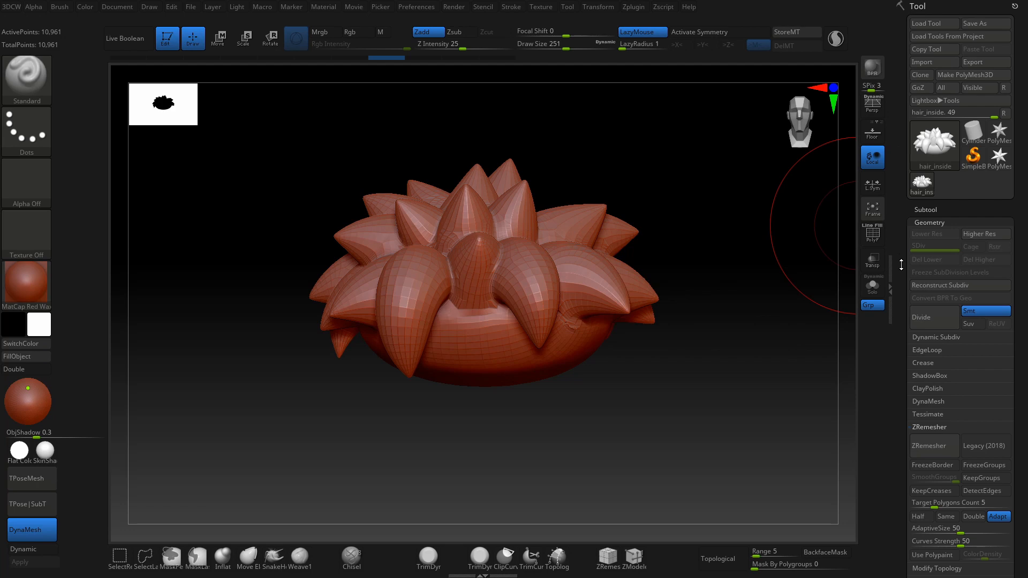
Step: Turn off group export in the hair's export settings
{"action": "scroll", "coordinate": [902, 272], "scroll_direction": "down", "scroll_amount": 10}
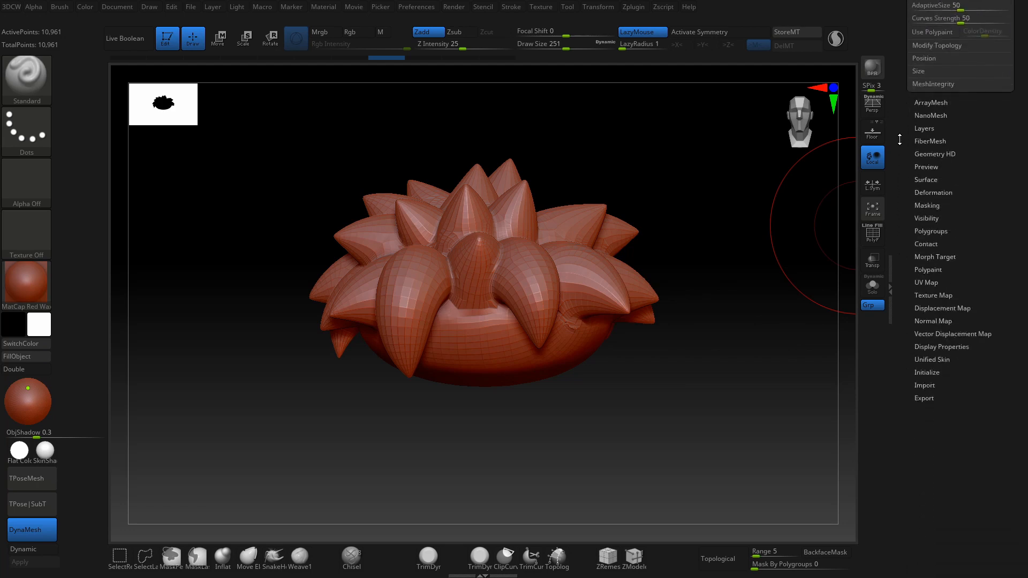
{"action": "left_click", "coordinate": [925, 395]}
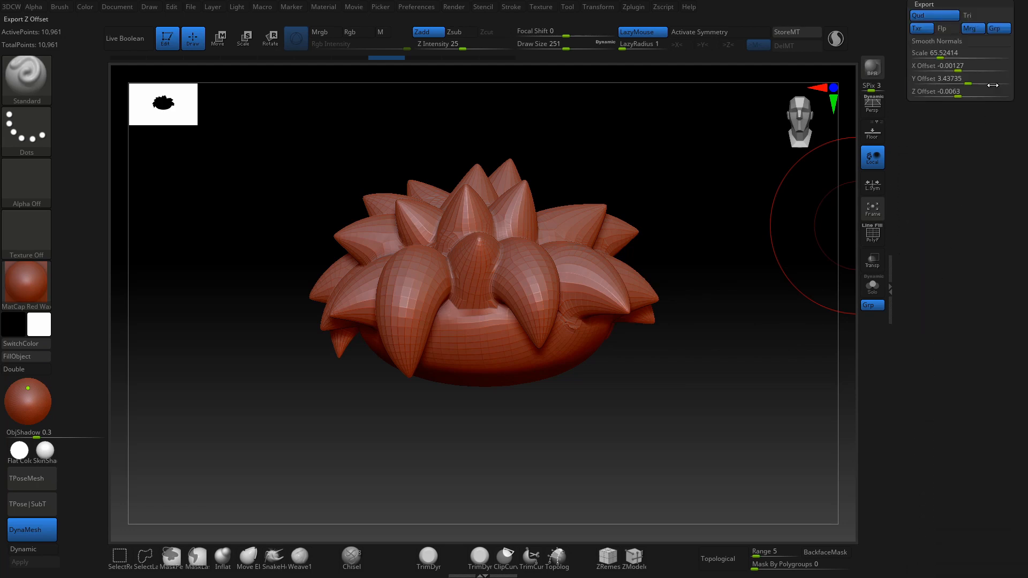
{"action": "left_click", "coordinate": [997, 28]}
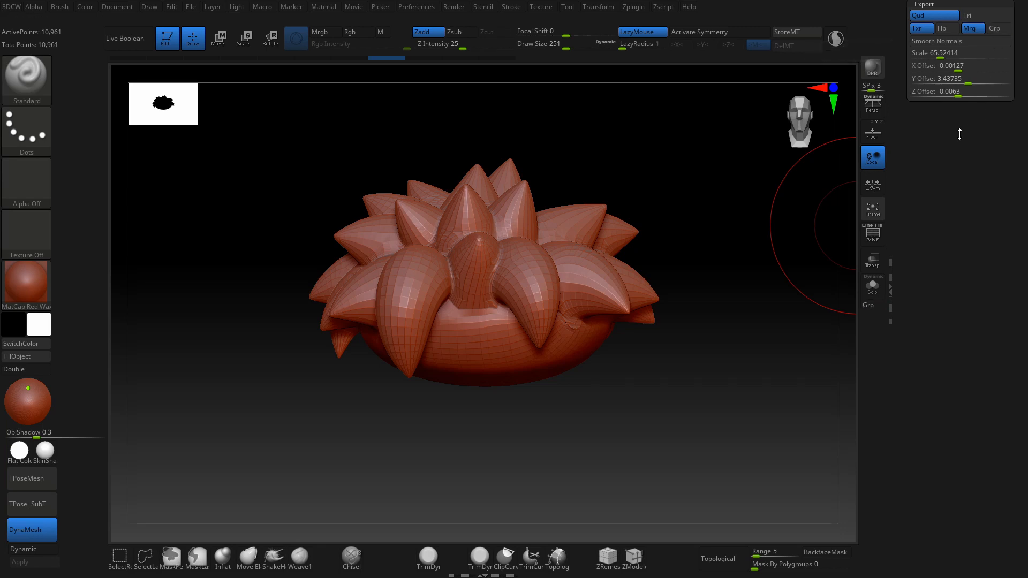
Step: Export the remeshed hair in FBX format as hair_retopo.fbx to the project's blender folder
{"action": "left_click_drag", "start_coordinate": [959, 134], "coordinate": [958, 290]}
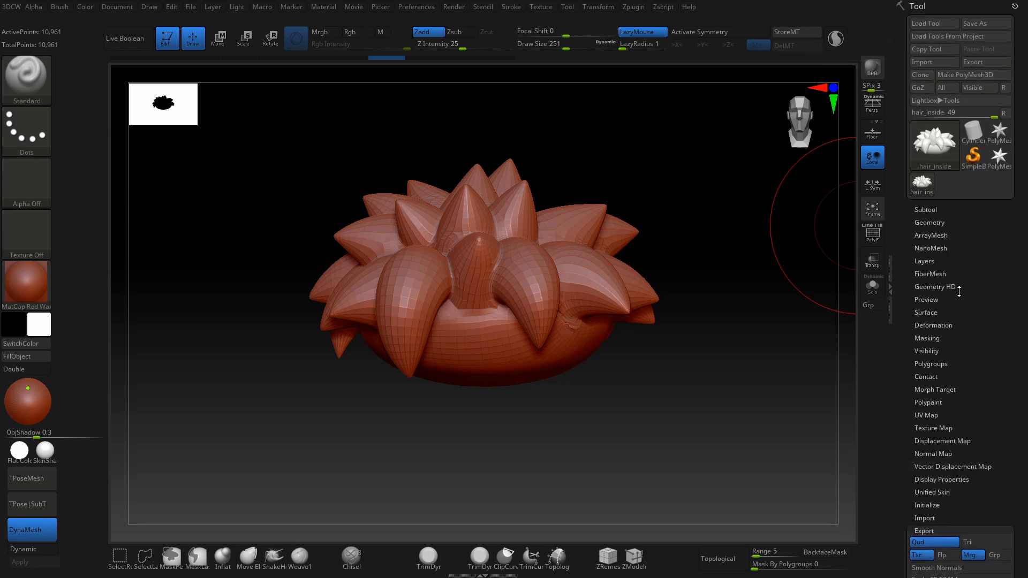
{"action": "left_click", "coordinate": [987, 64]}
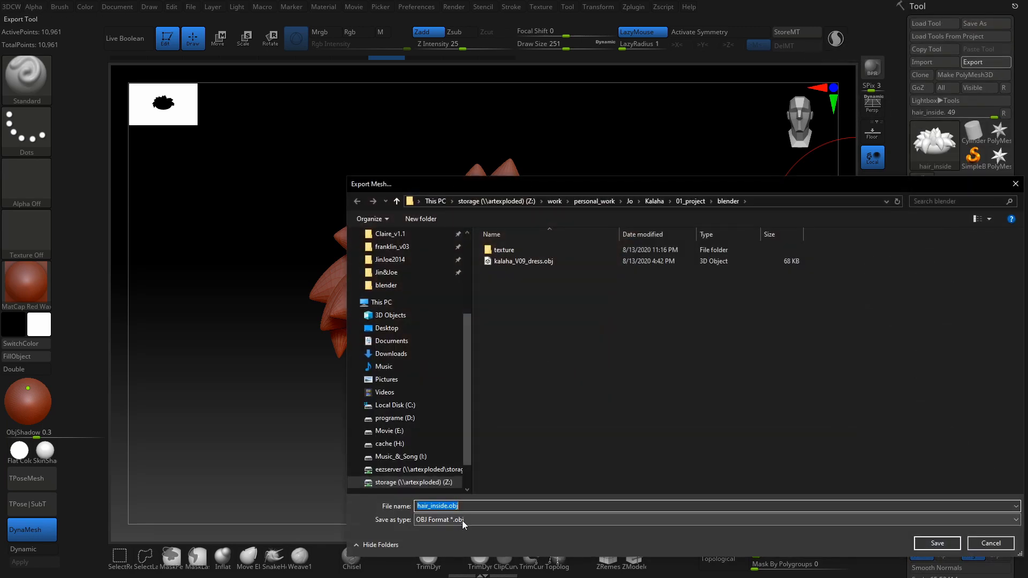
{"action": "left_click", "coordinate": [461, 521]}
{"action": "left_click", "coordinate": [443, 576]}
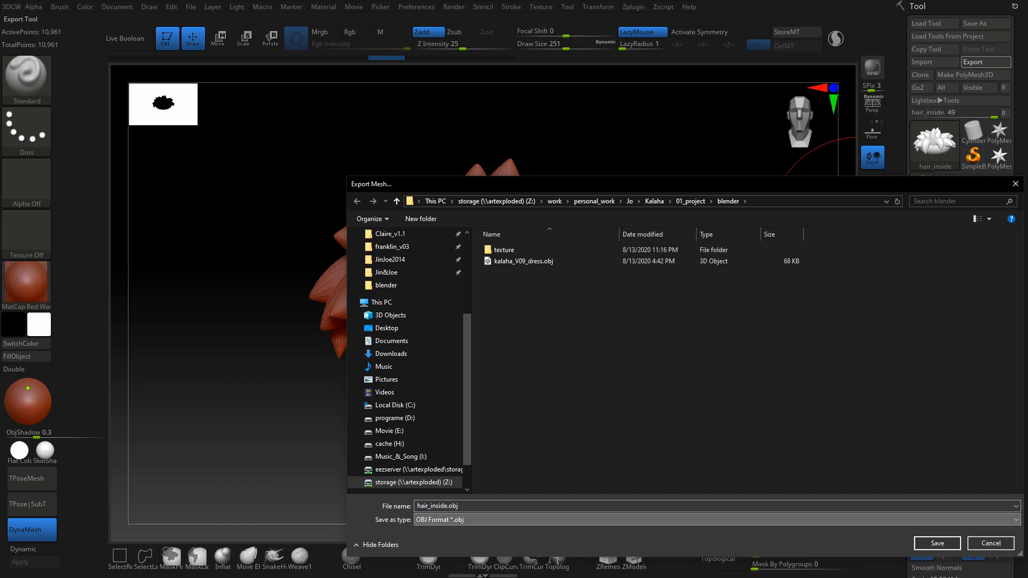
{"action": "left_click", "coordinate": [435, 506]}
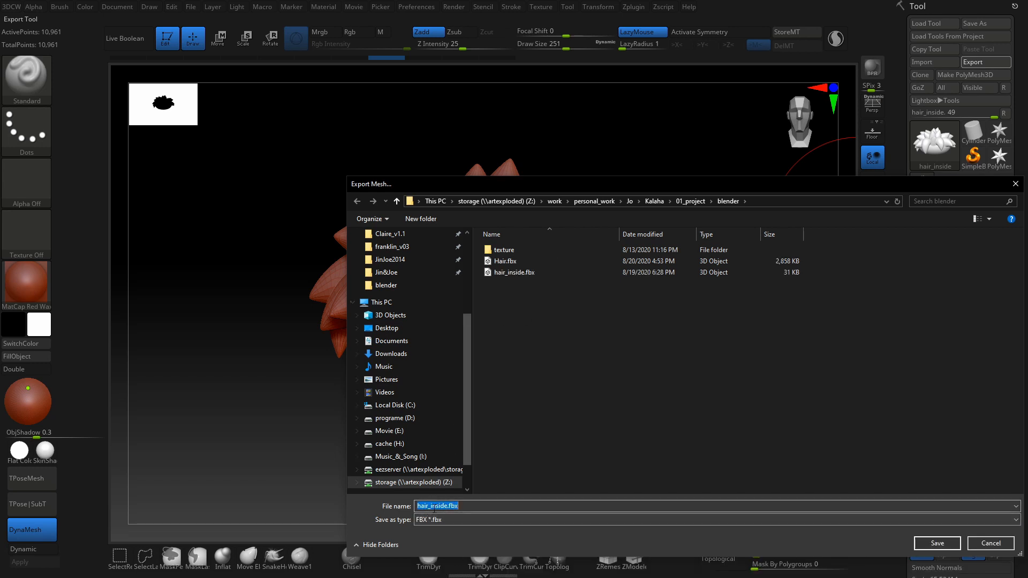
{"action": "left_click", "coordinate": [436, 506]}
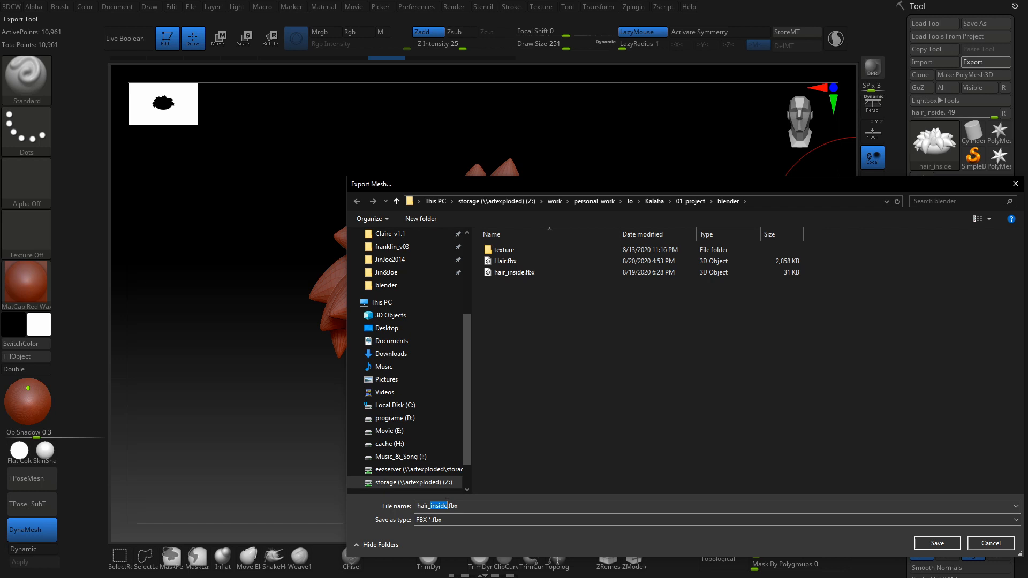
{"action": "type", "text": "reto"}
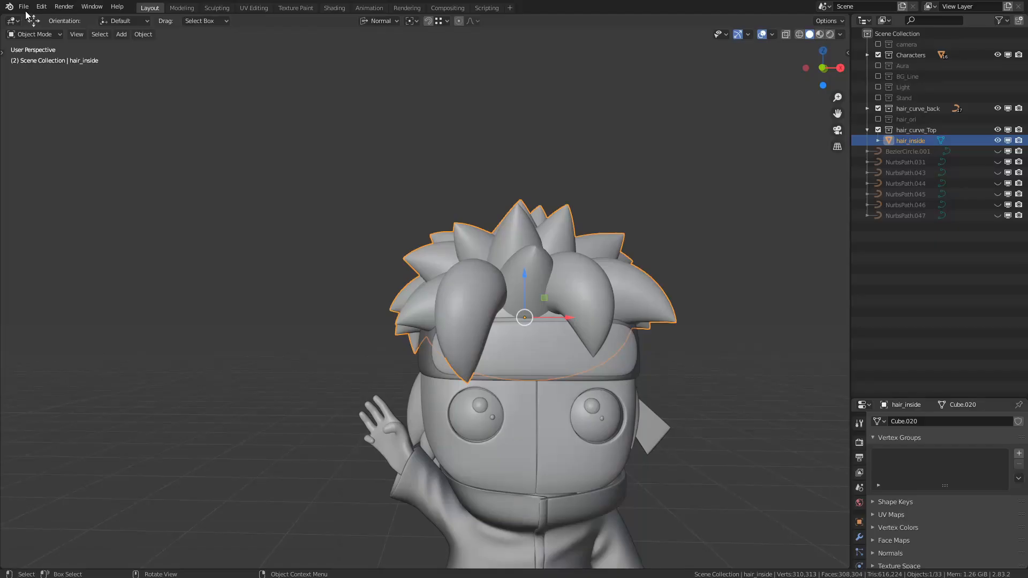
Step: Switch to Blender and import hair_retopo.fbx into the character scene
{"action": "left_click", "coordinate": [24, 9]}
{"action": "mouse_move", "coordinate": [69, 154]}
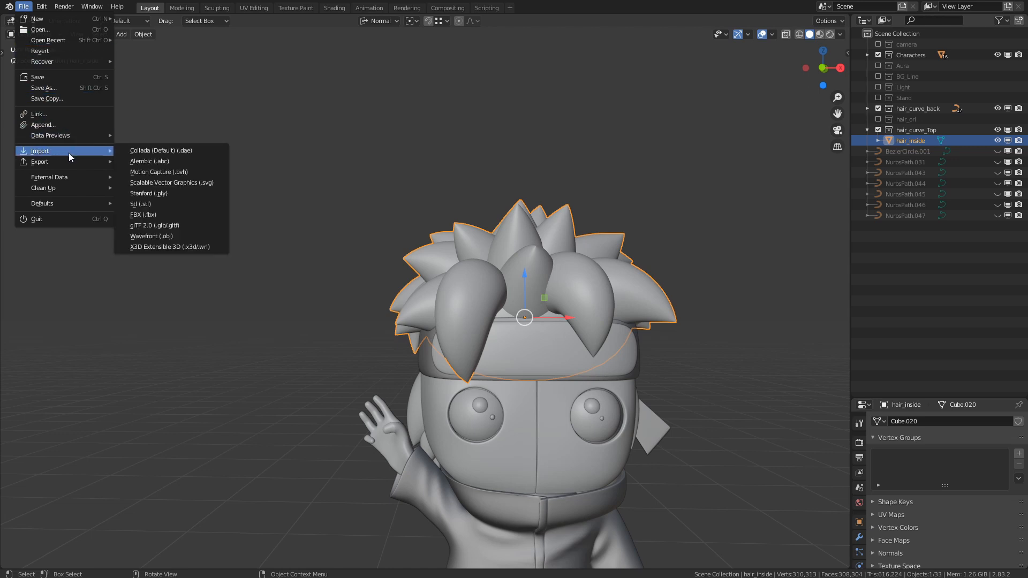
{"action": "left_click", "coordinate": [177, 214]}
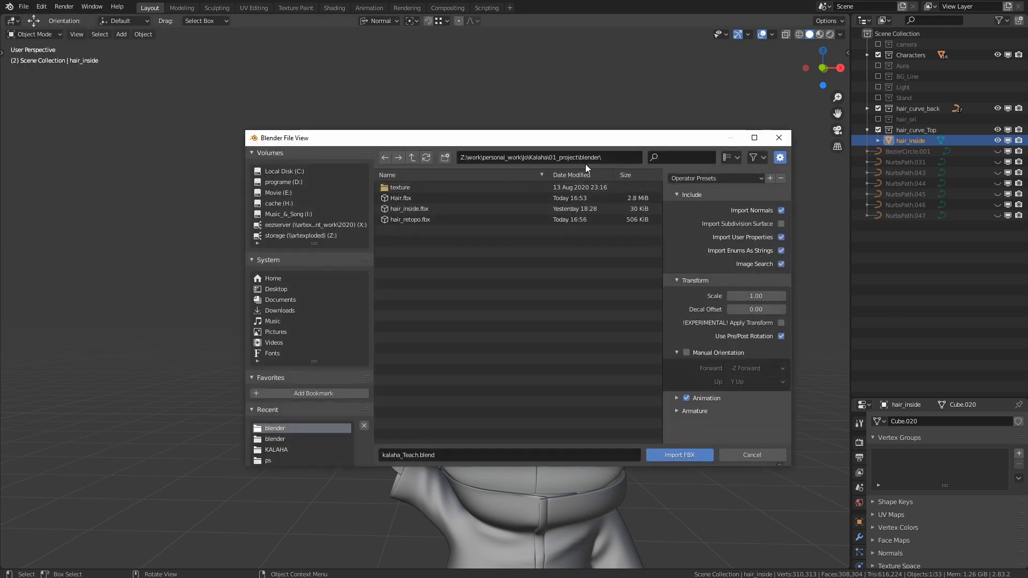
{"action": "left_click", "coordinate": [441, 220]}
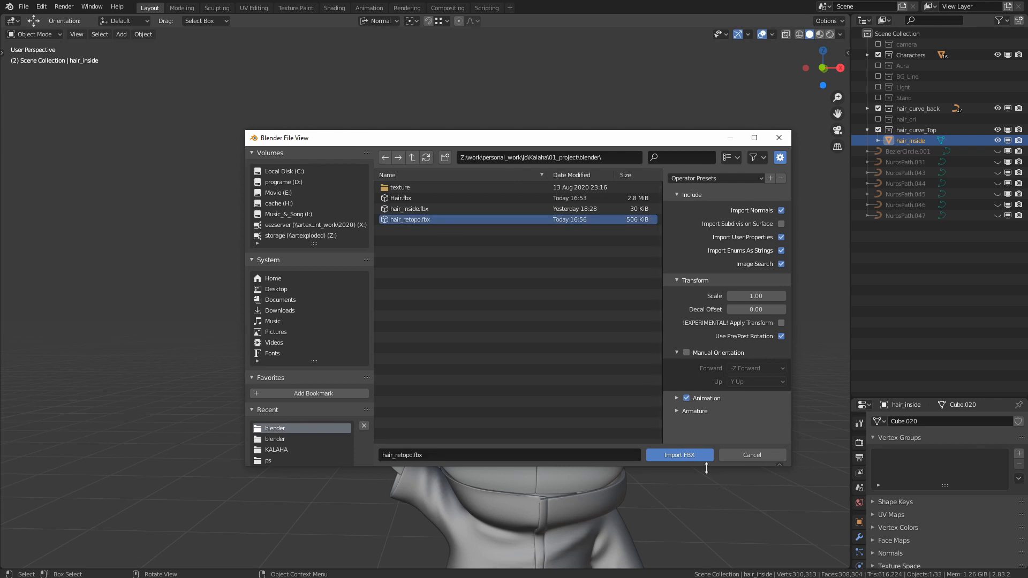
{"action": "left_click", "coordinate": [686, 456]}
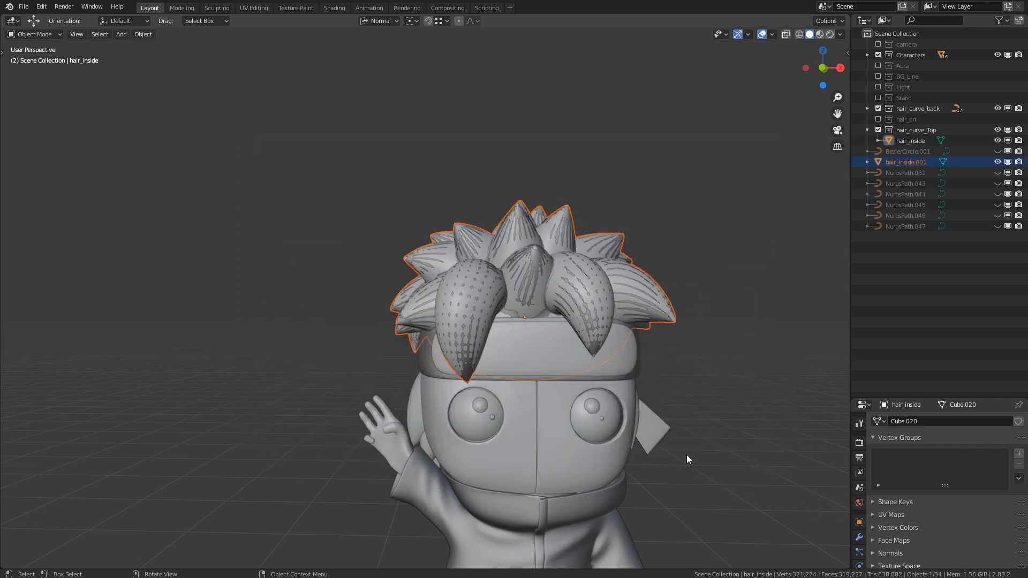
Step: Exclude the hair_curve_Top collection from the view layer so only the imported hair remains on top of the head
{"action": "middle_click_drag", "start_coordinate": [607, 315], "coordinate": [586, 317], "text": "shift"}
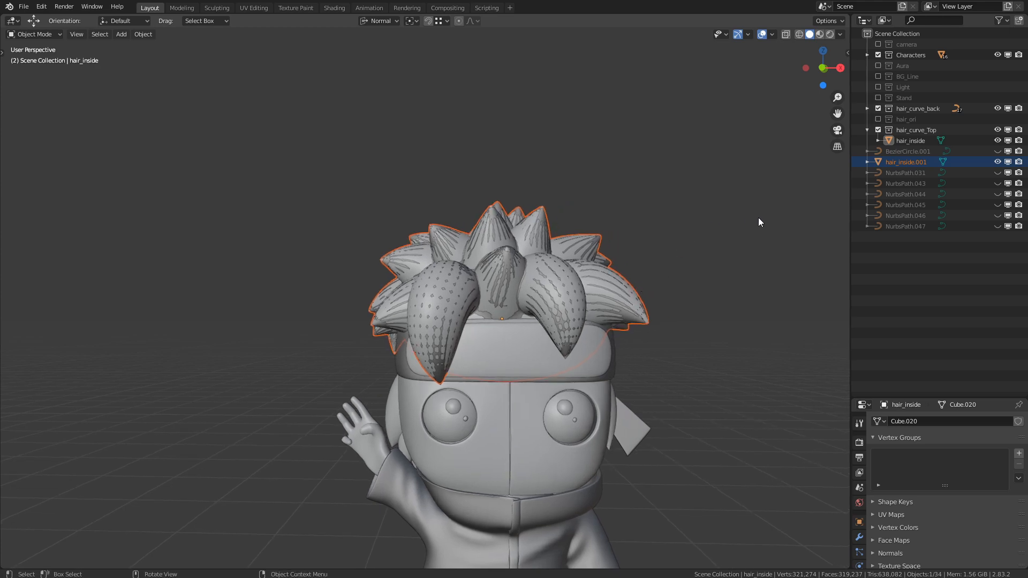
{"action": "left_click", "coordinate": [878, 131]}
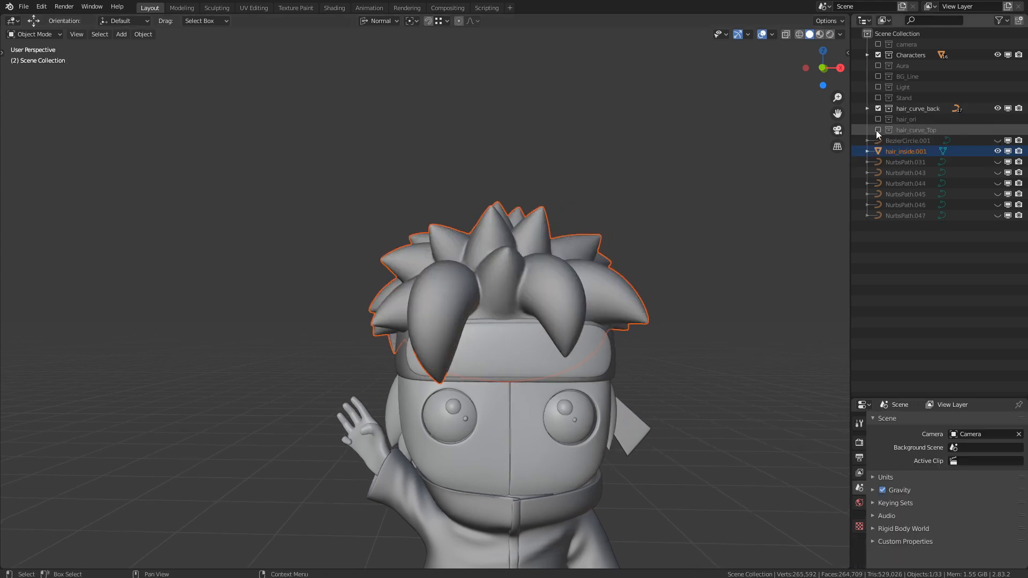
{"action": "mouse_move", "coordinate": [693, 185]}
{"action": "middle_mouse_down"}
{"action": "mouse_move", "coordinate": [616, 224]}
{"action": "mouse_move", "coordinate": [472, 220]}
{"action": "mouse_move", "coordinate": [635, 218]}
{"action": "middle_mouse_up"}
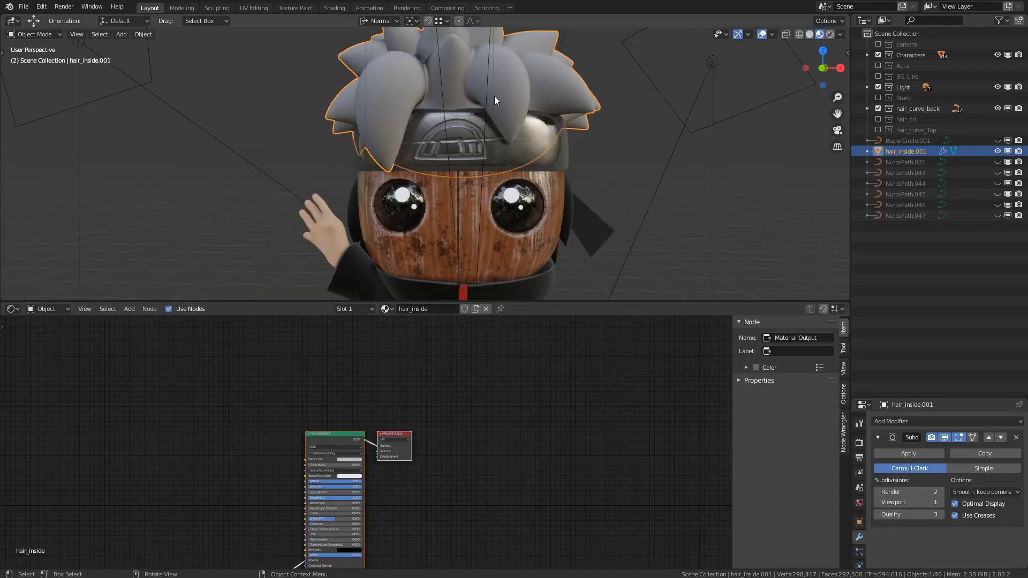
Step: Assign the existing hair_mtl material to the imported hair mesh
{"action": "left_click", "coordinate": [481, 104]}
{"action": "left_click", "coordinate": [596, 98]}
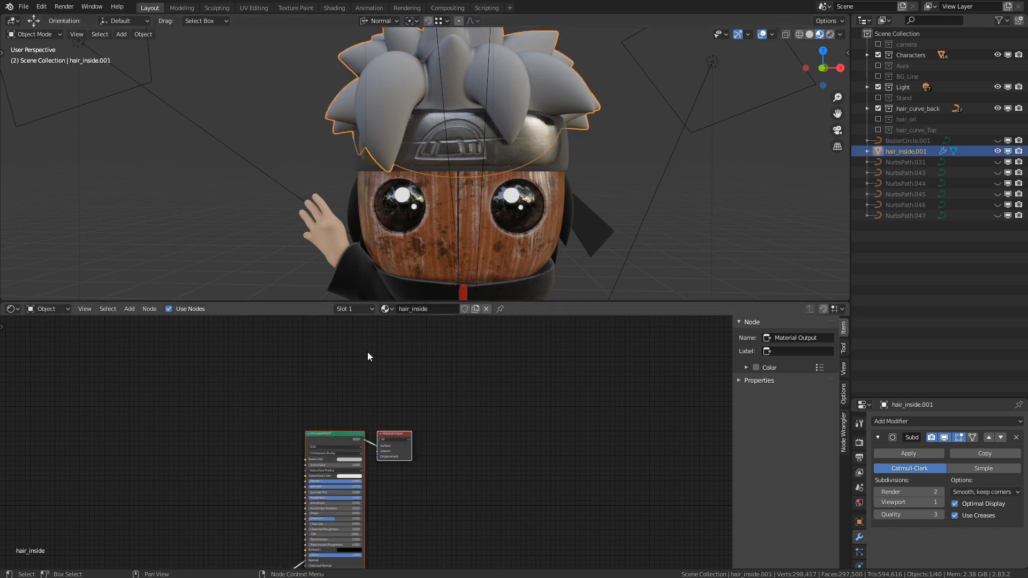
{"action": "left_click", "coordinate": [387, 311]}
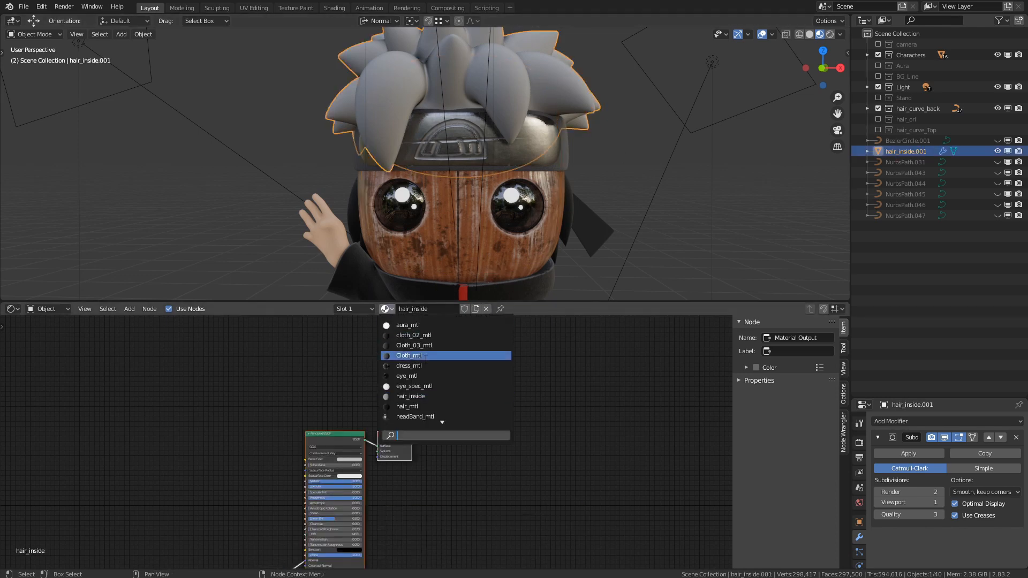
{"action": "left_click", "coordinate": [407, 407]}
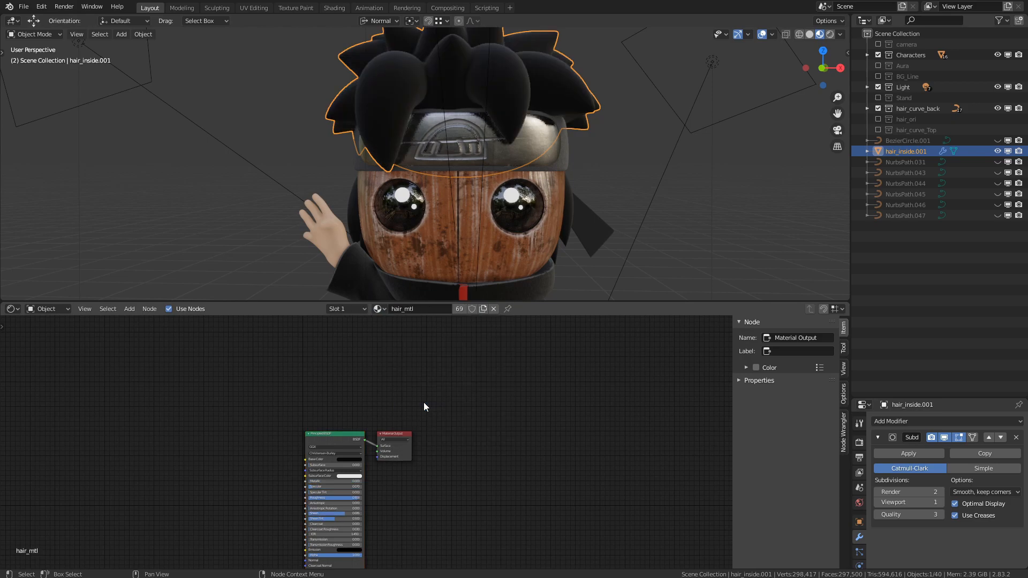
Step: Adjust the sheen and specular of the hair material's Principled BSDF shader
{"action": "scroll", "coordinate": [461, 423], "scroll_direction": "up", "scroll_amount": 2}
{"action": "scroll", "coordinate": [455, 439], "scroll_direction": "up", "scroll_amount": 3}
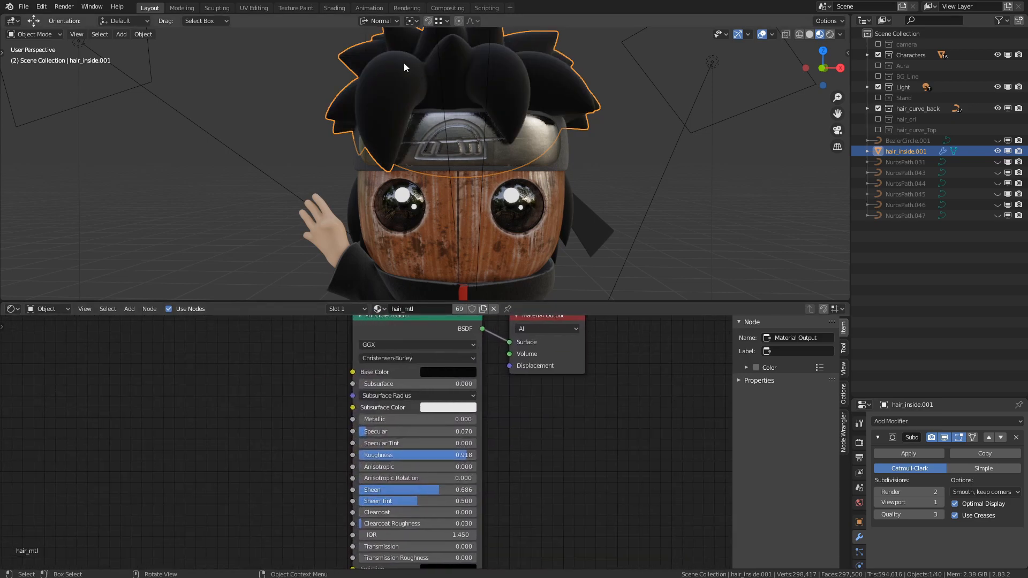
{"action": "mouse_move", "coordinate": [420, 488]}
{"action": "left_mouse_down"}
{"action": "mouse_move", "coordinate": [436, 488]}
{"action": "mouse_move", "coordinate": [291, 492]}
{"action": "mouse_move", "coordinate": [435, 493]}
{"action": "left_mouse_up"}
{"action": "mouse_move", "coordinate": [365, 431]}
{"action": "left_mouse_down"}
{"action": "mouse_move", "coordinate": [447, 432]}
{"action": "mouse_move", "coordinate": [371, 432]}
{"action": "mouse_move", "coordinate": [382, 431]}
{"action": "left_mouse_up"}
{"action": "left_click", "coordinate": [706, 170]}
Step: Enable the Aura, BG_Line, Stand, hair_ori and hair_curve_Top collections in the scene
{"action": "scroll", "coordinate": [619, 202], "scroll_direction": "down", "scroll_amount": 4}
{"action": "middle_click_drag", "start_coordinate": [619, 202], "coordinate": [646, 153], "text": "shift"}
{"action": "left_click", "coordinate": [648, 185]}
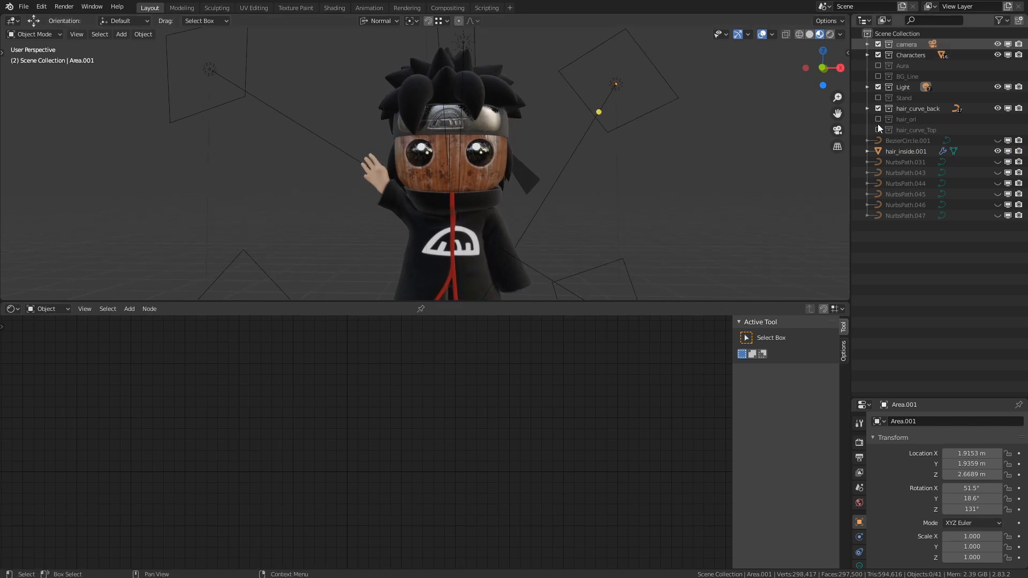
{"action": "left_click_drag", "start_coordinate": [878, 66], "coordinate": [877, 134]}
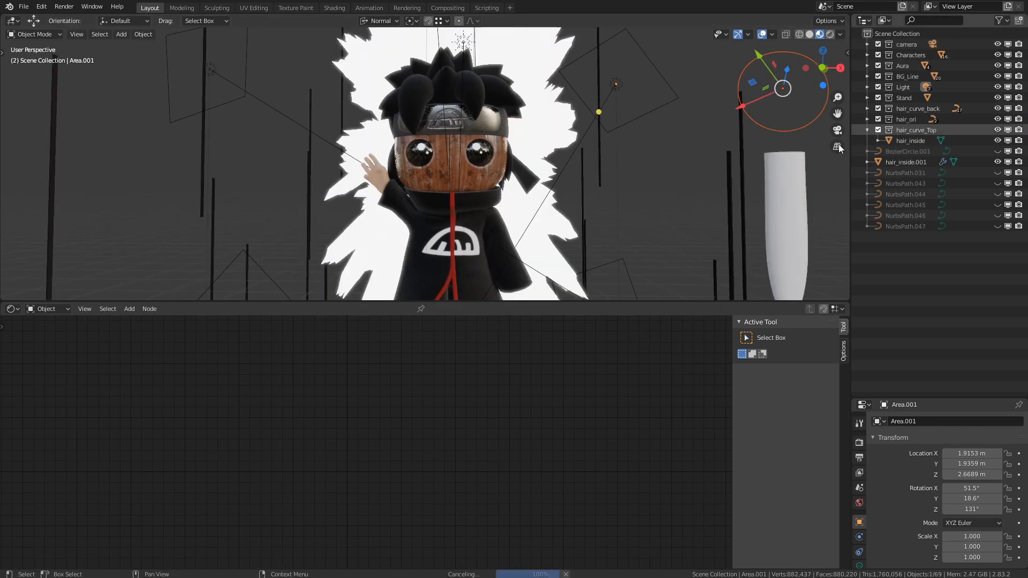
{"action": "left_click", "coordinate": [710, 166]}
Step: Examine the complete character with its background elements, and select the headband to view its material nodes
{"action": "scroll", "coordinate": [677, 175], "scroll_direction": "down", "scroll_amount": 3}
{"action": "middle_click_drag", "start_coordinate": [648, 185], "coordinate": [589, 175]}
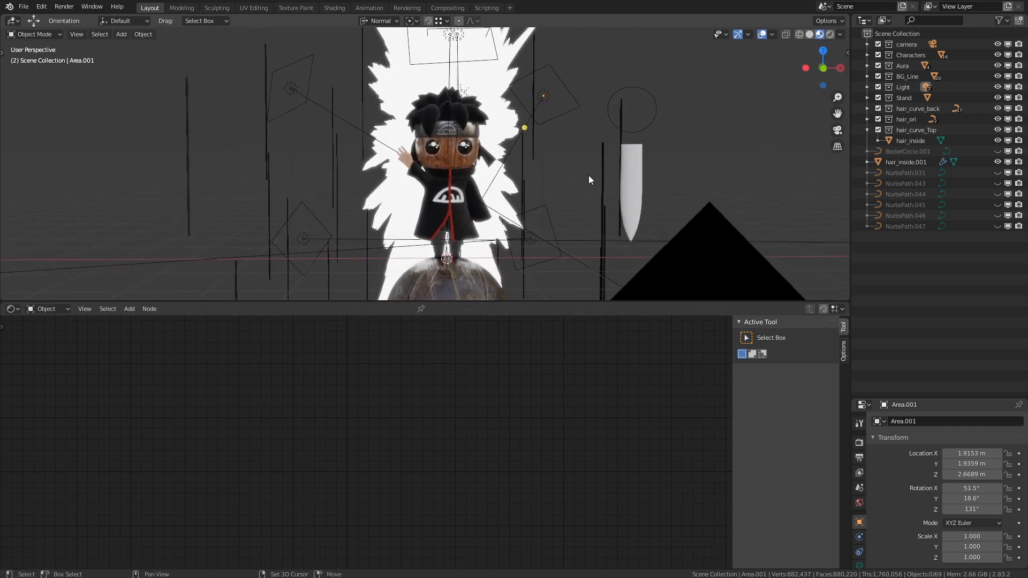
{"action": "scroll", "coordinate": [483, 124], "scroll_direction": "up", "scroll_amount": 6}
{"action": "middle_click_drag", "start_coordinate": [503, 163], "coordinate": [491, 129]}
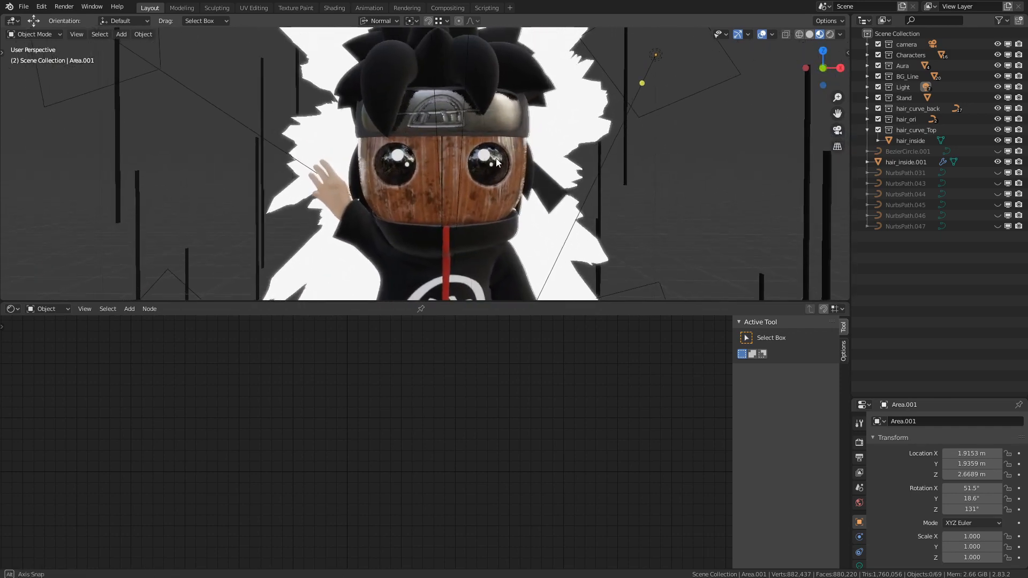
{"action": "left_click", "coordinate": [488, 119]}
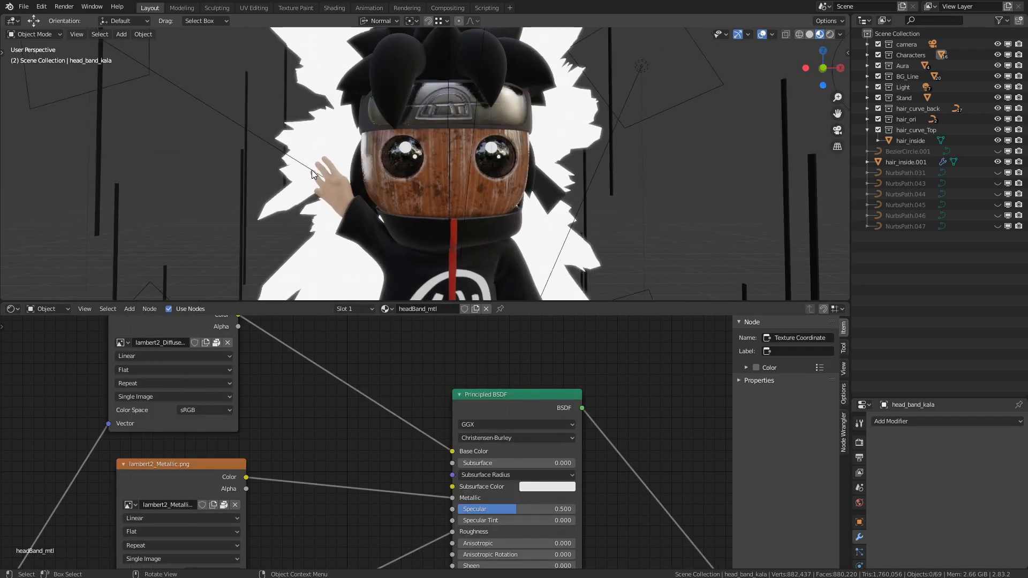
{"action": "scroll", "coordinate": [312, 169], "scroll_direction": "down", "scroll_amount": 3}
{"action": "middle_click_drag", "start_coordinate": [393, 169], "coordinate": [410, 177]}
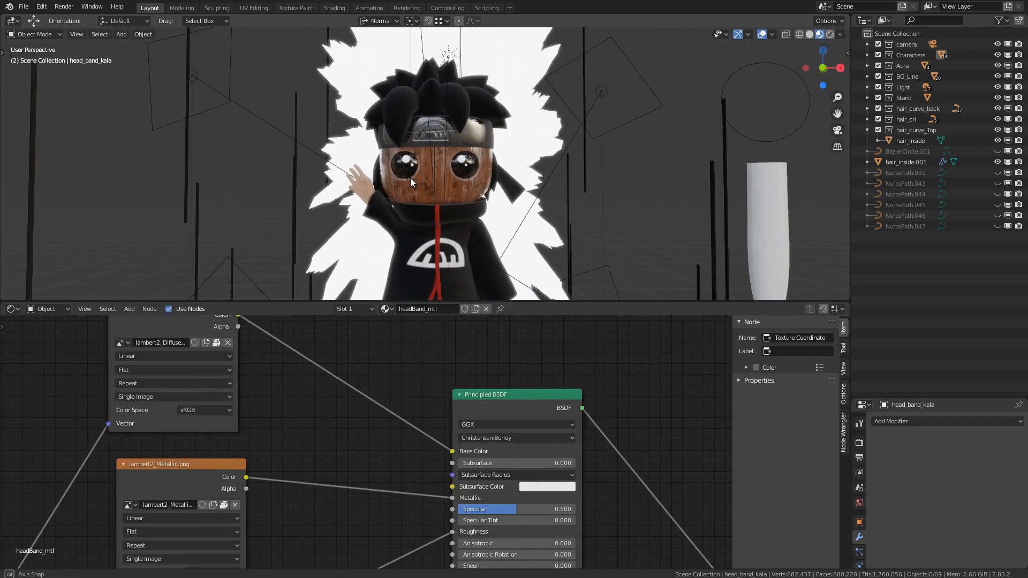